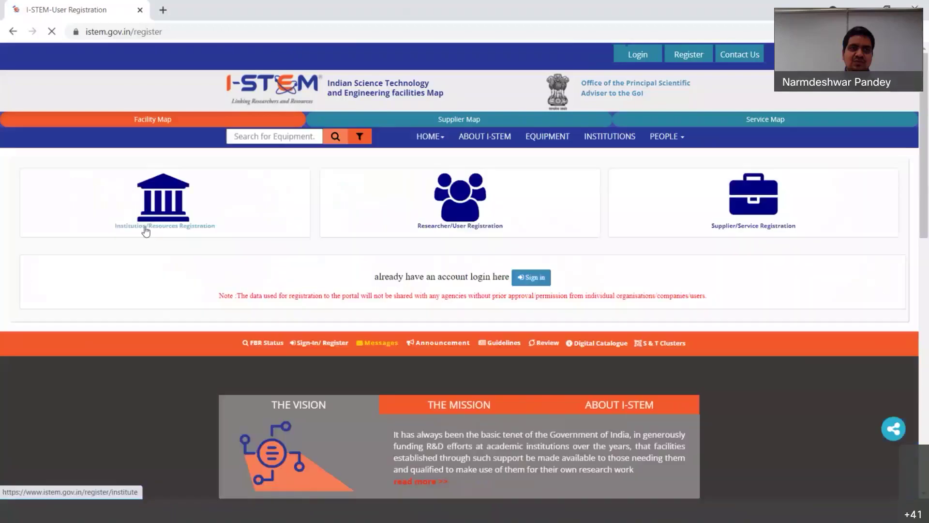
# Step: Open the Institution/Resources registration form and look over its sections
pyautogui.click(145, 228)
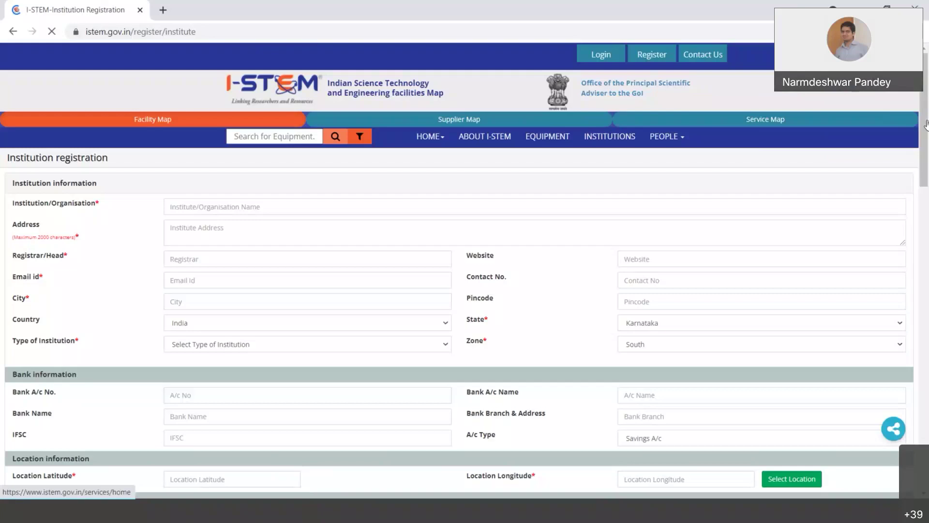
pyautogui.moveTo(926, 125); pyautogui.dragTo(927, 145)
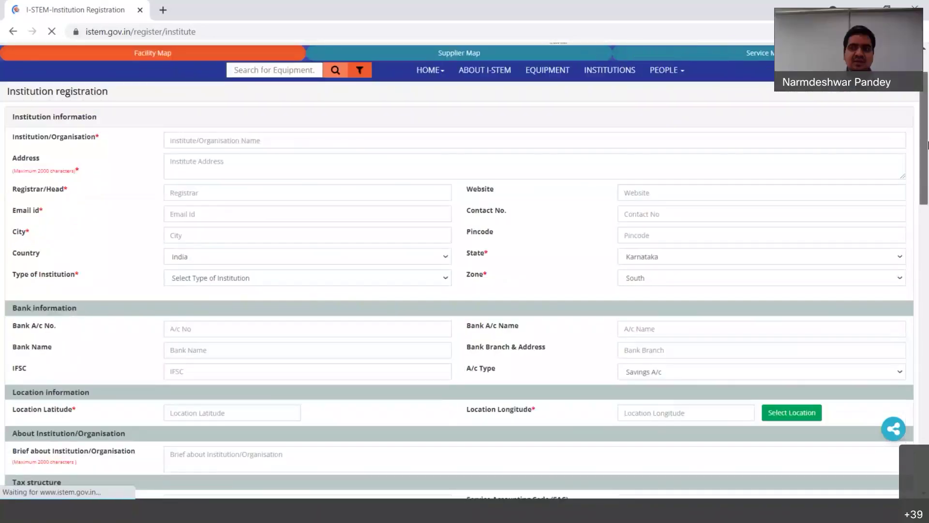
pyautogui.scroll(2, 756, 173)
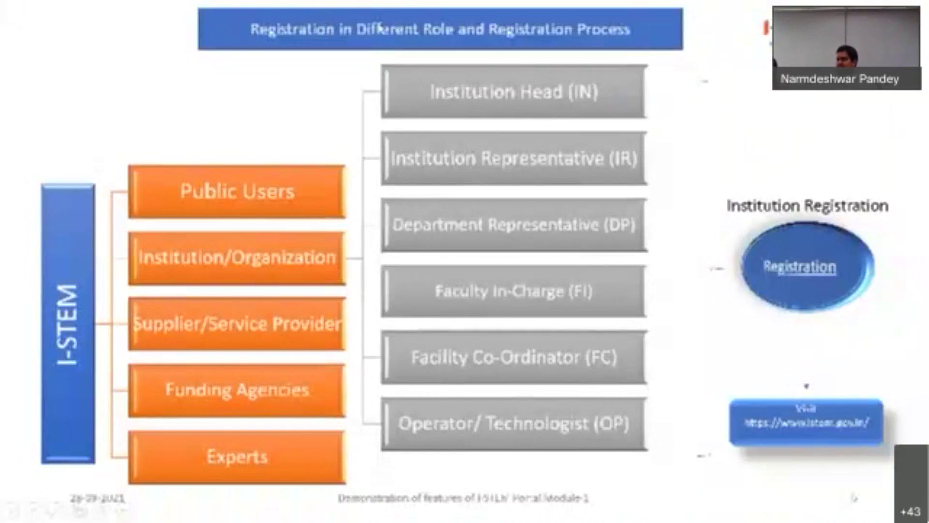
# Step: Switch to Chrome and load the I-STEM website in a new tab, retrying its address
pyautogui.press('XF86AudioRaiseVolume')
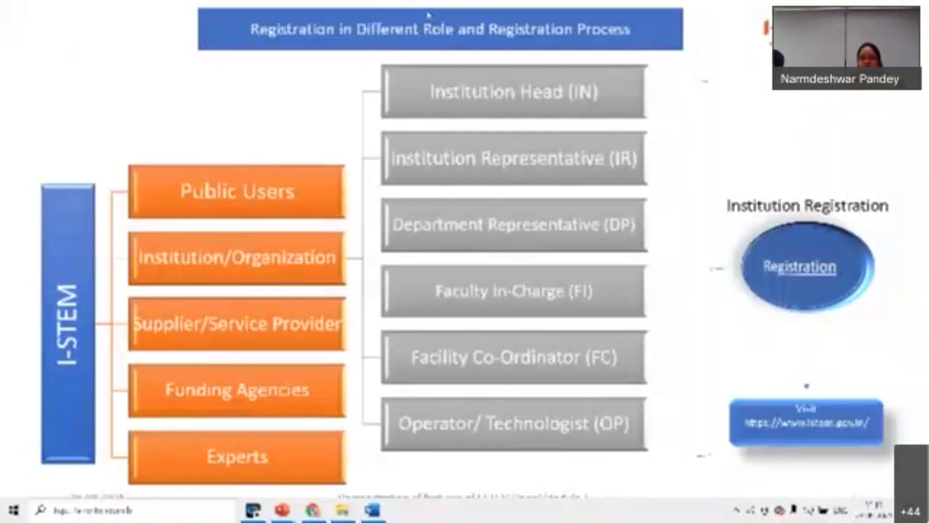
pyautogui.click(313, 510)
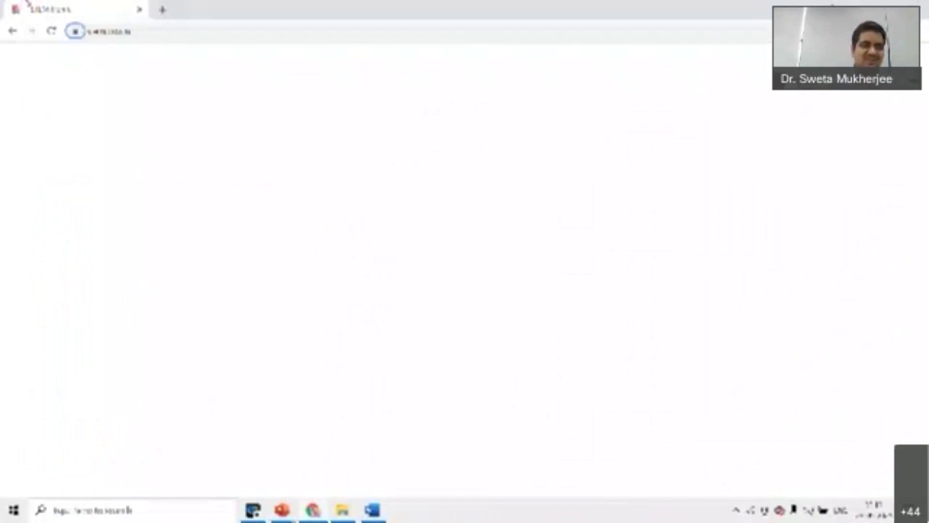
pyautogui.click(129, 32)
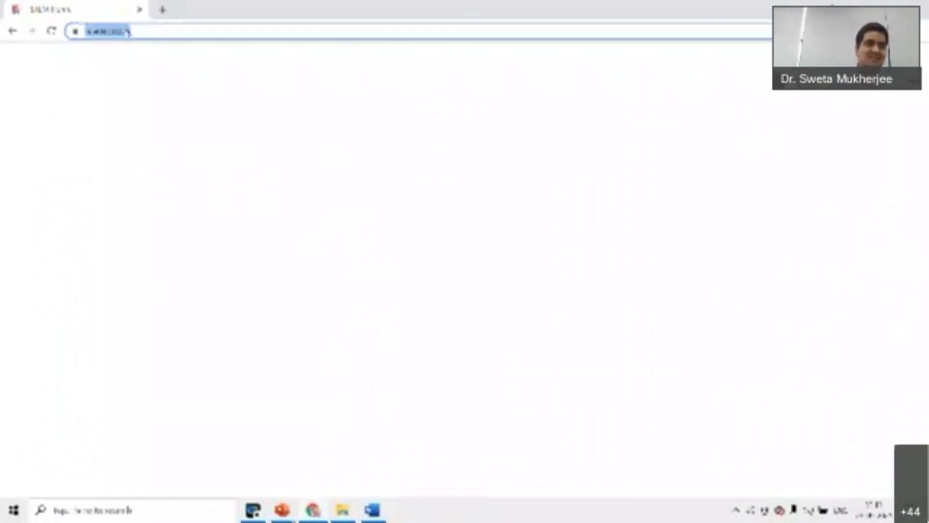
pyautogui.hotkey('alt', 'Return')
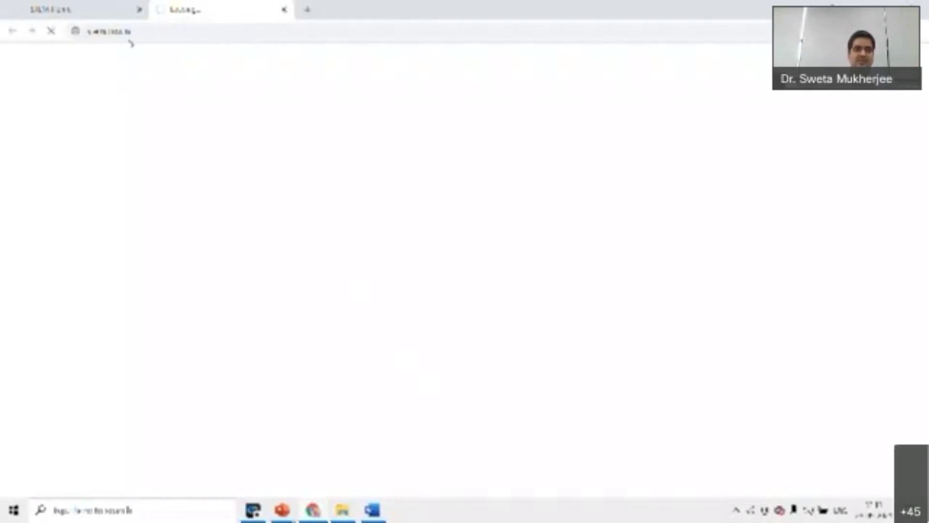
pyautogui.click(159, 38)
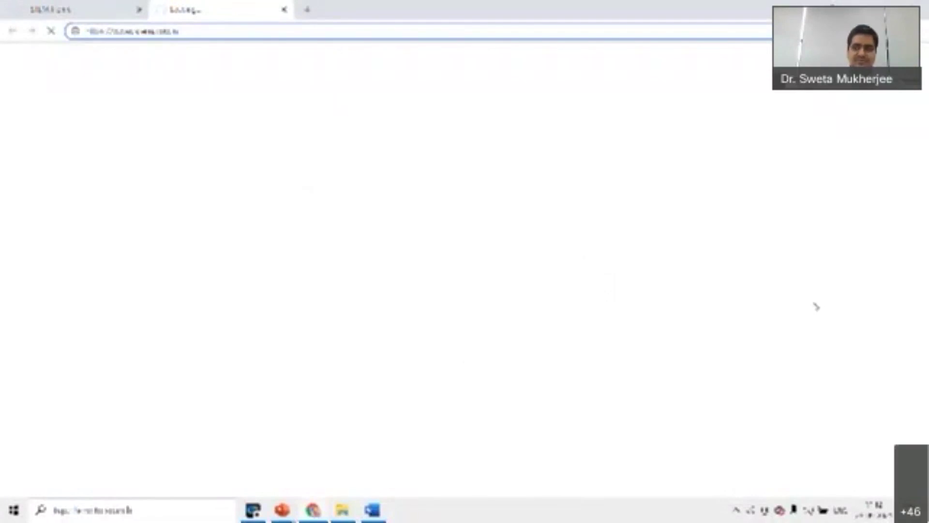
pyautogui.press('Return')
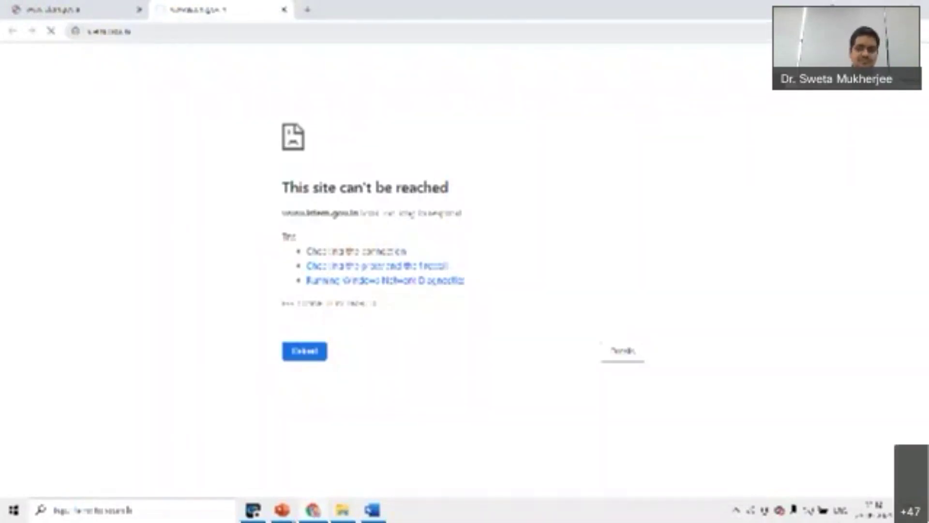
pyautogui.click(108, 32)
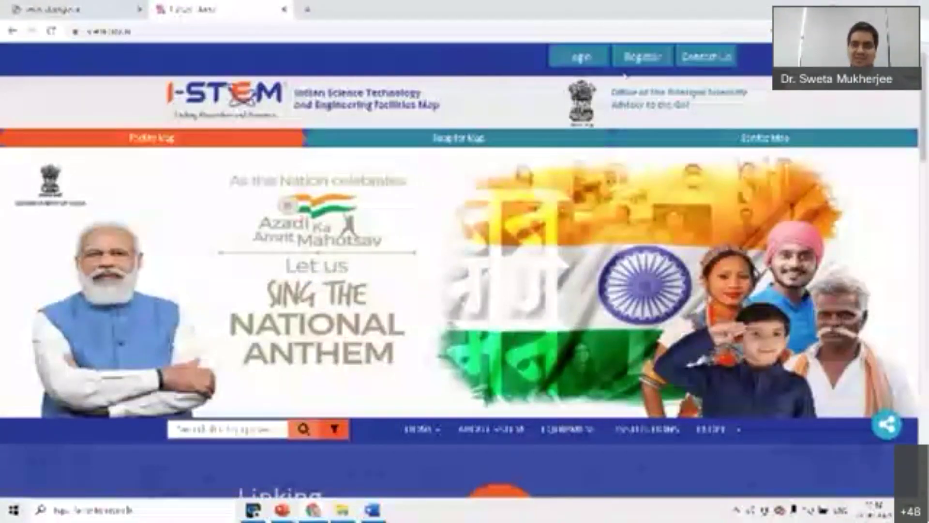
# Step: Open the I-STEM registration page and retry loading its address
pyautogui.click(639, 58)
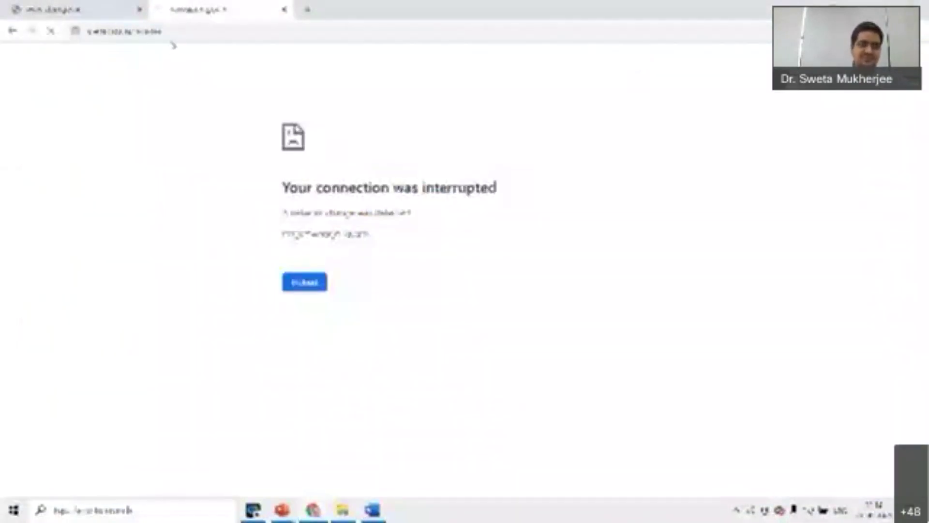
pyautogui.click(124, 31)
pyautogui.press('Return')
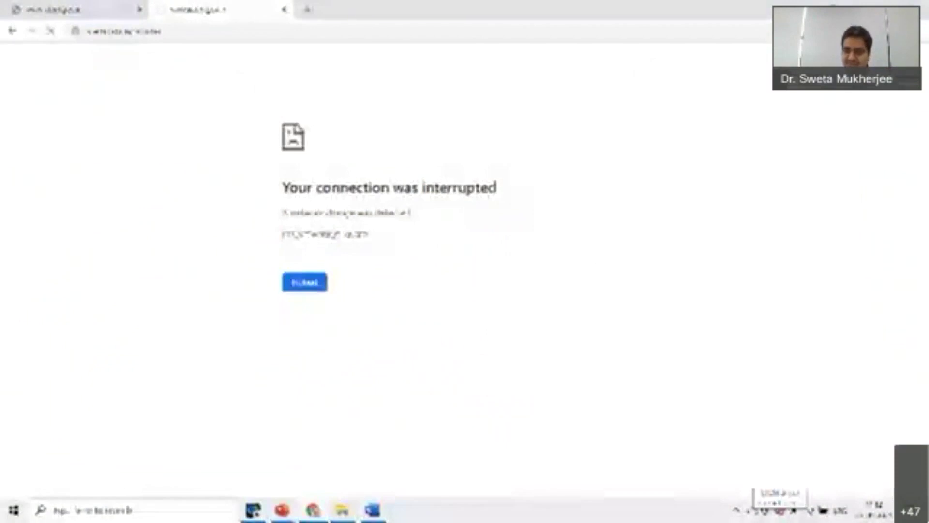
# Step: Connect the computer to a different secured Wi-Fi network and close the network list
pyautogui.click(822, 510)
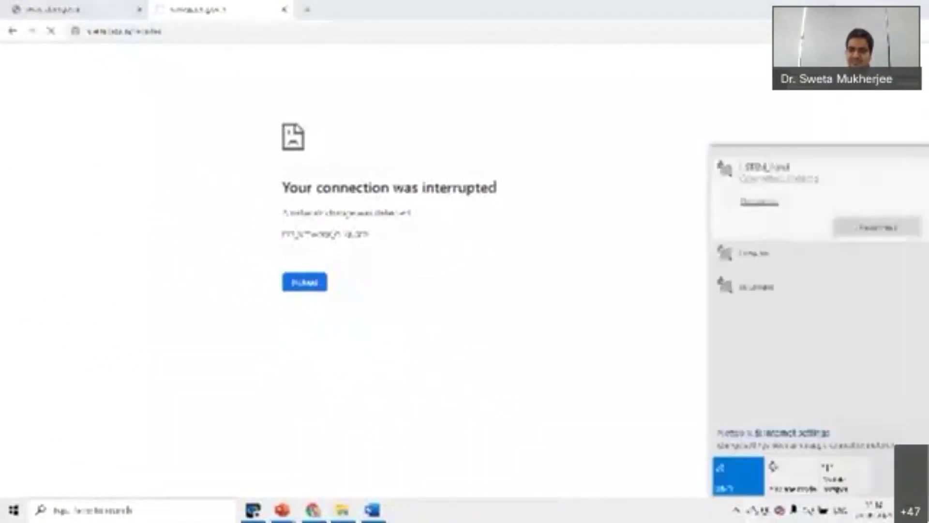
pyautogui.click(755, 248)
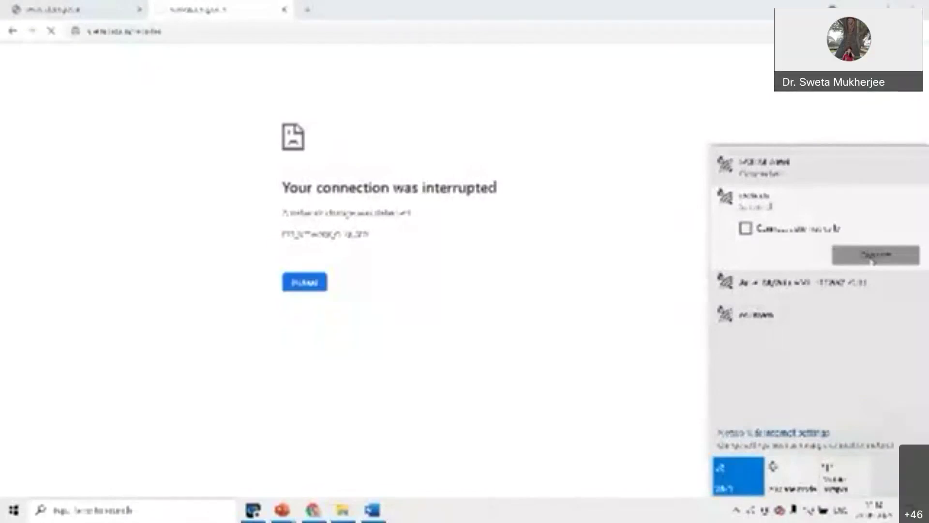
pyautogui.click(873, 262)
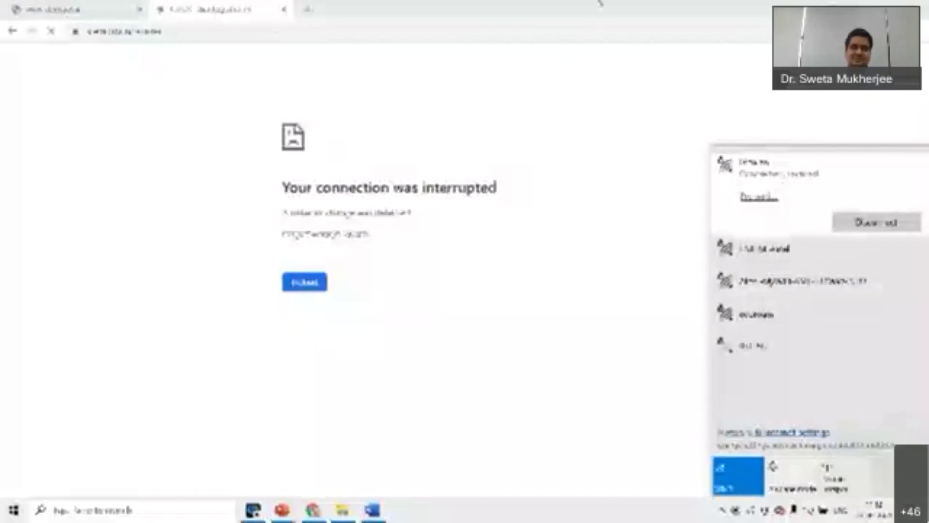
pyautogui.click(600, 4)
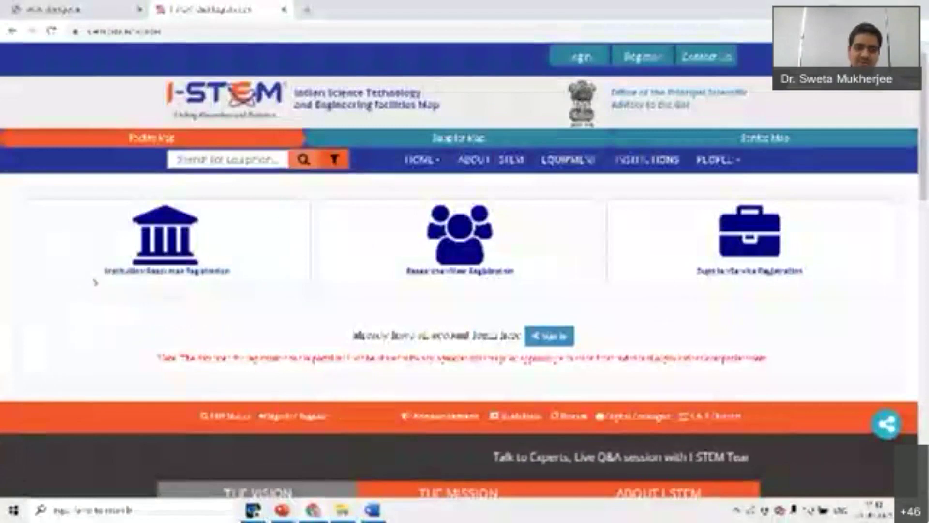
# Step: Open the Institution/Resources registration form and review its sections from institution information down to the Bank ECS form
pyautogui.click(136, 272)
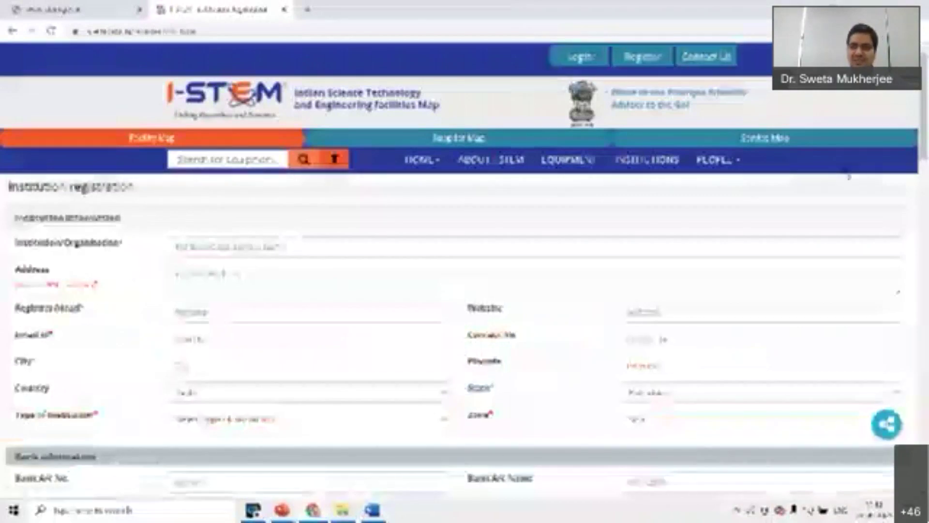
pyautogui.moveTo(925, 118); pyautogui.dragTo(926, 153)
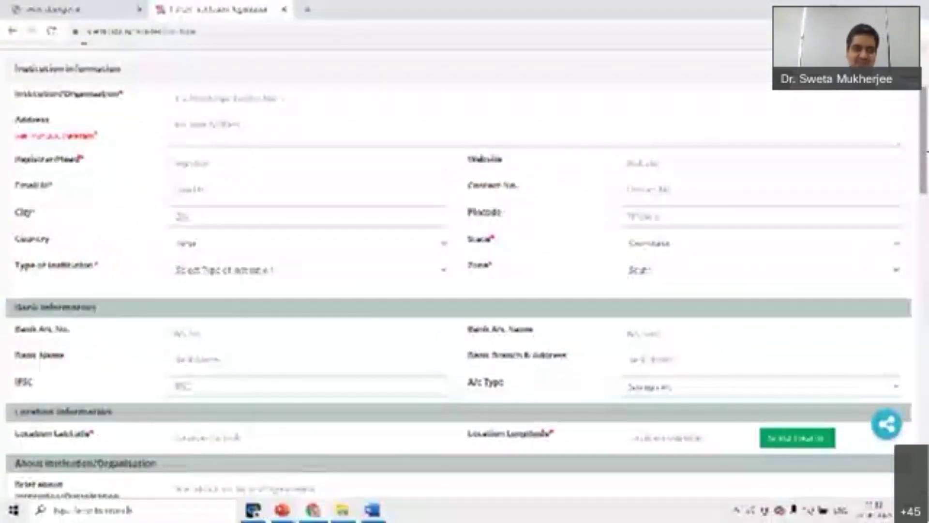
pyautogui.moveTo(926, 152); pyautogui.dragTo(927, 192)
pyautogui.scroll(-1, 52, 294)
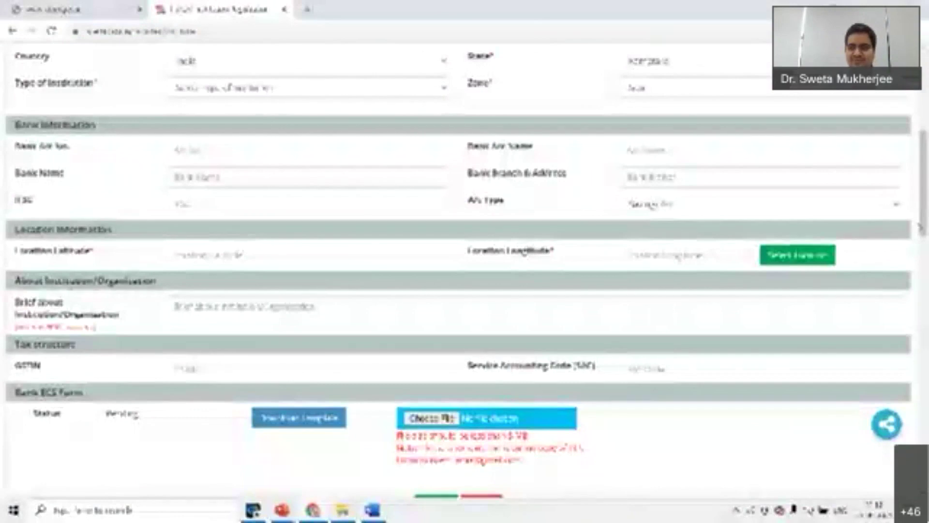
pyautogui.scroll(3, 922, 183)
pyautogui.scroll(3, 921, 184)
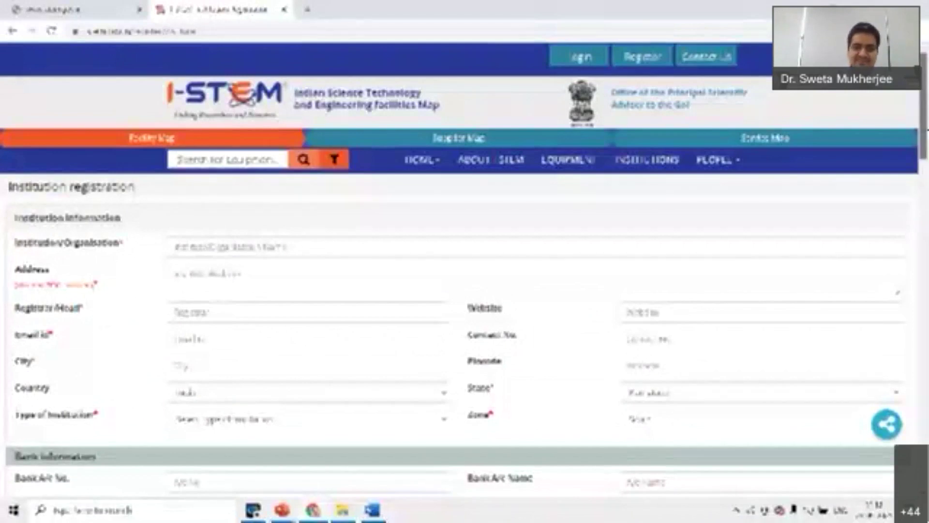
# Step: Examine the options for Type of Institution in the institution information section without choosing one
pyautogui.scroll(-1, 464, 267)
pyautogui.scroll(-1, 363, 233)
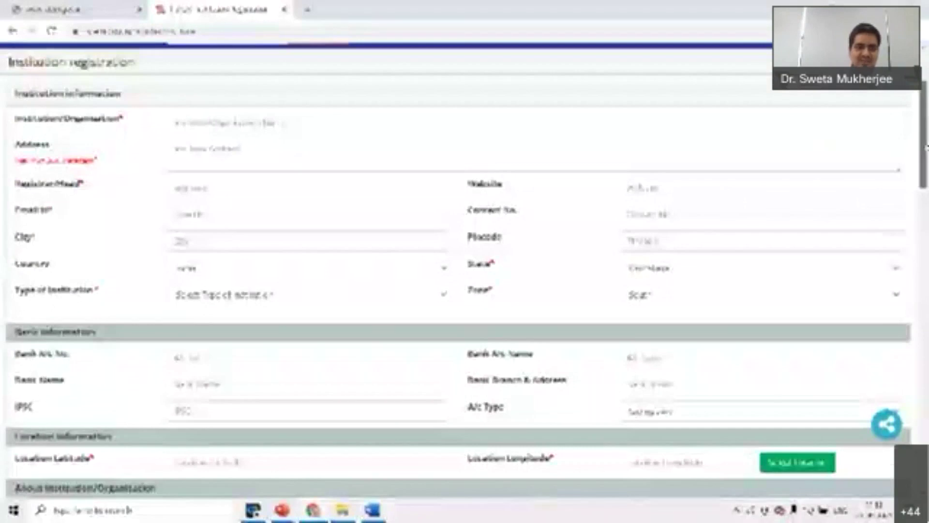
pyautogui.scroll(-1, 465, 266)
pyautogui.scroll(-1, 465, 266)
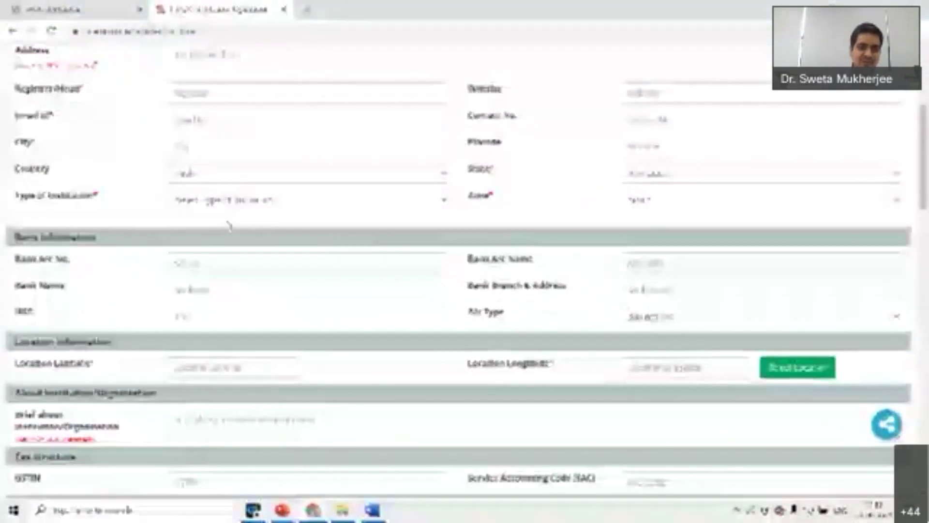
pyautogui.click(262, 200)
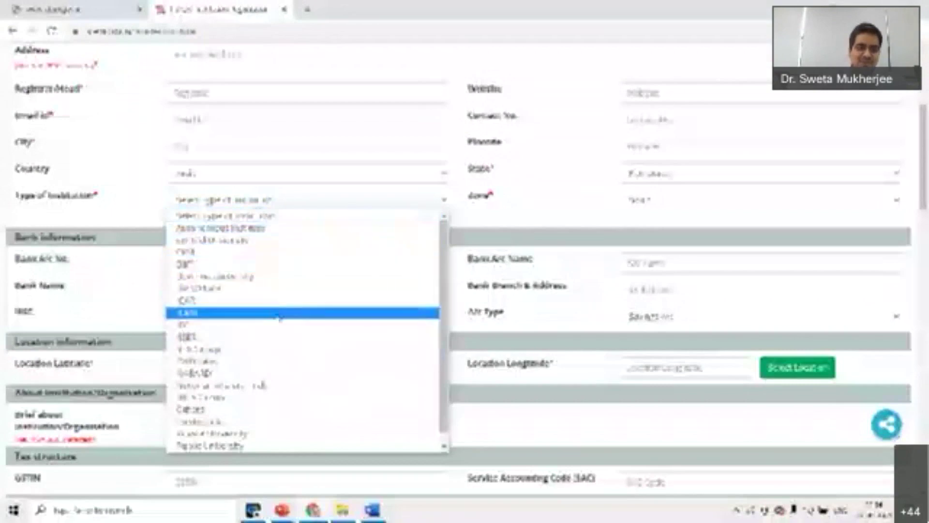
pyautogui.click(534, 188)
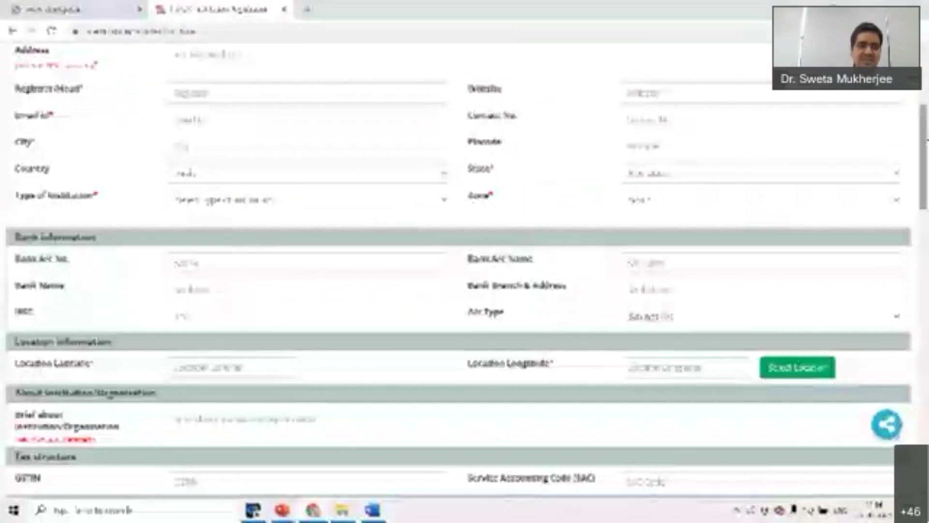
# Step: Fill the location latitude and longitude by finding I-STEM in the map search and selecting that place
pyautogui.scroll(-3, 464, 276)
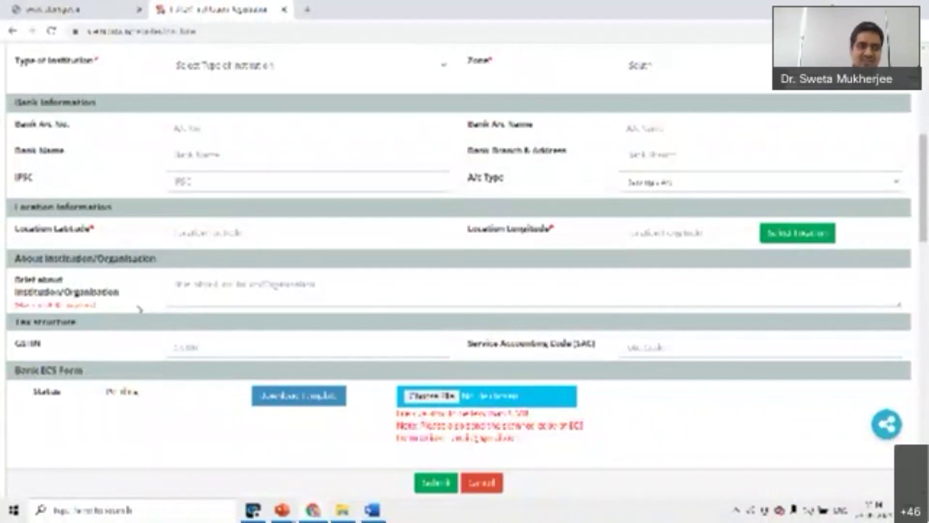
pyautogui.click(811, 238)
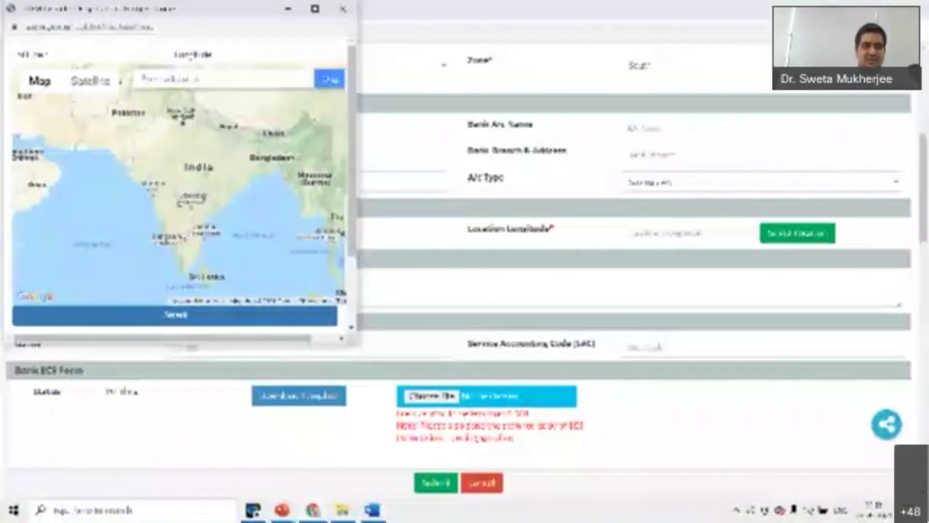
pyautogui.click(143, 79)
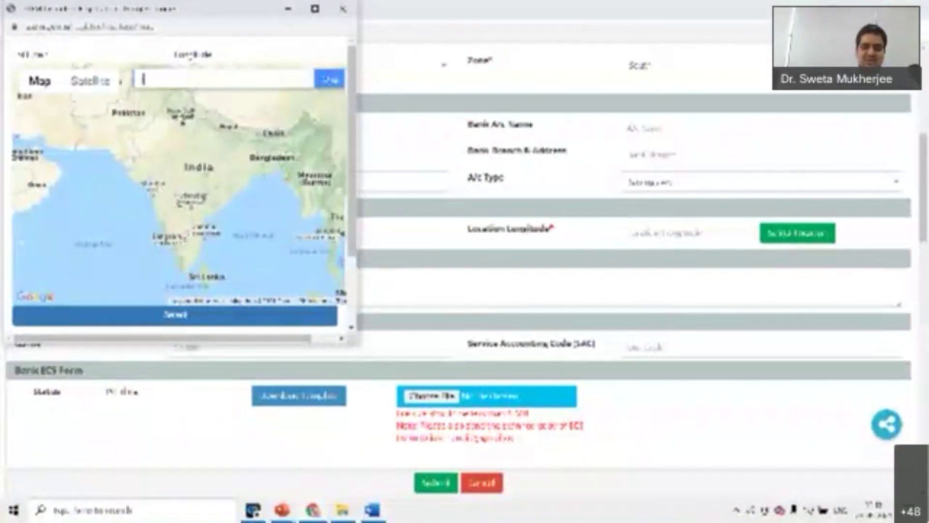
pyautogui.write('iiem')
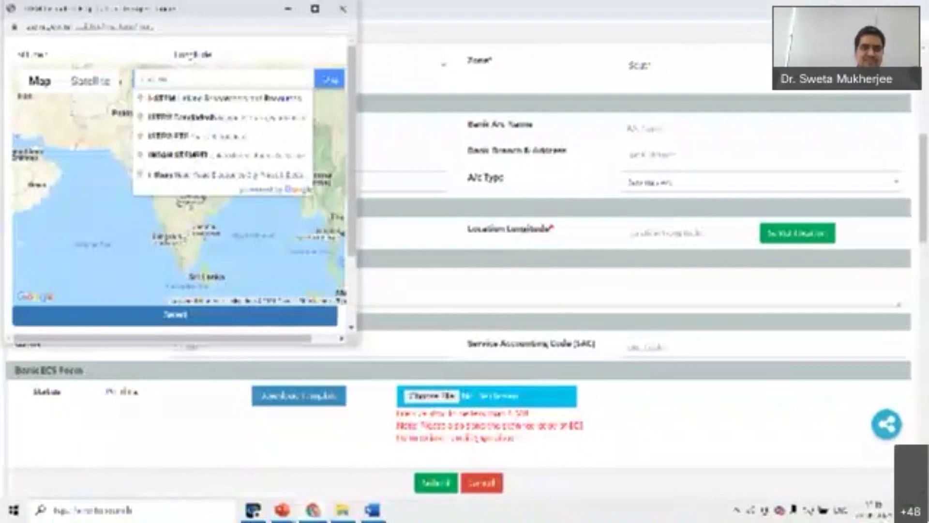
pyautogui.click(210, 99)
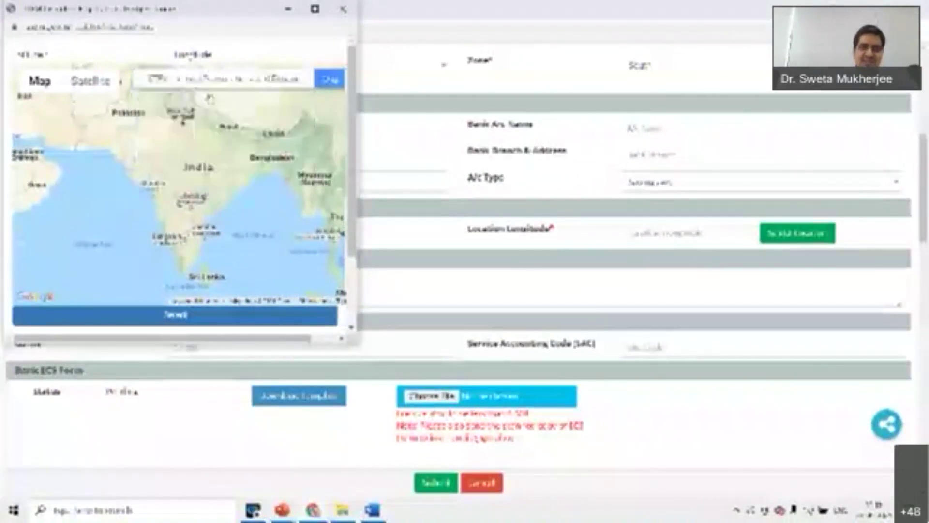
pyautogui.click(190, 319)
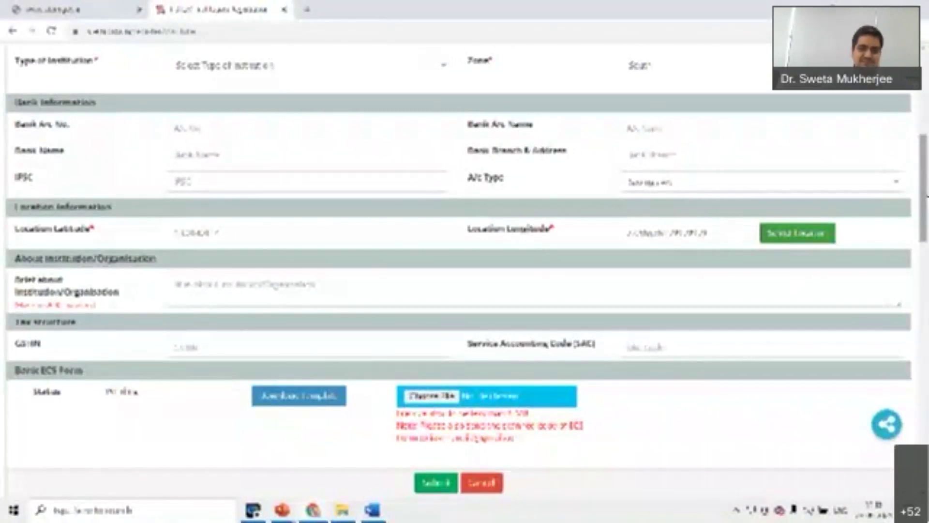
# Step: Review the form's remaining sections down to the guidelines and highlight the required Email id field label
pyautogui.click(924, 195)
pyautogui.moveTo(924, 195); pyautogui.dragTo(924, 210)
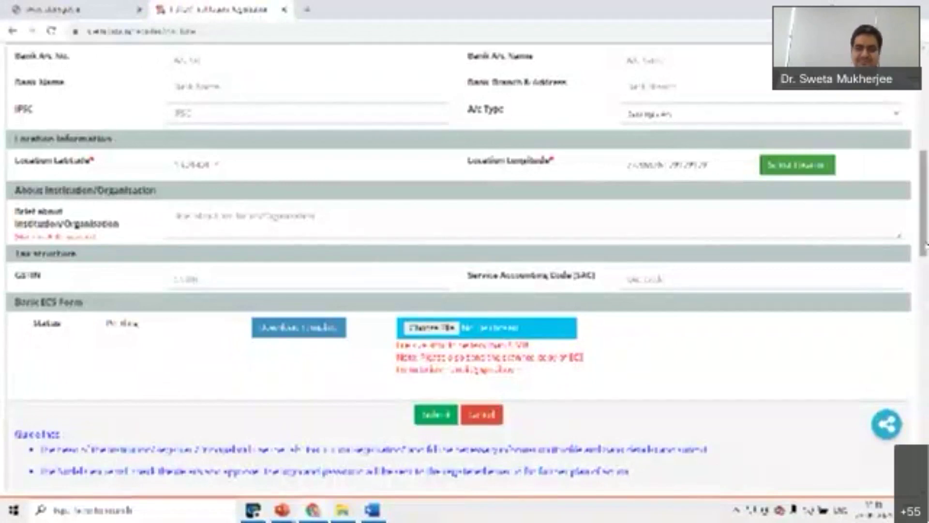
pyautogui.moveTo(925, 244); pyautogui.dragTo(925, 194)
pyautogui.moveTo(925, 156); pyautogui.dragTo(926, 223)
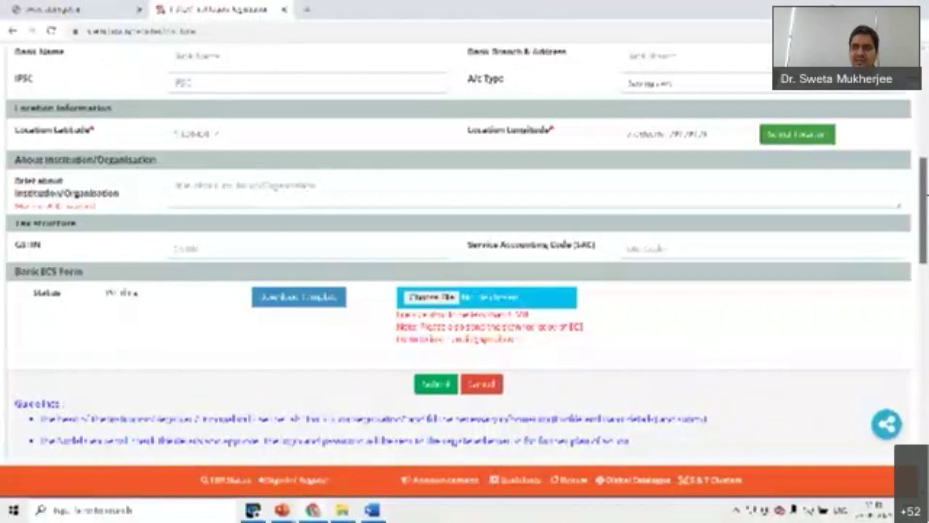
pyautogui.scroll(10, 923, 208)
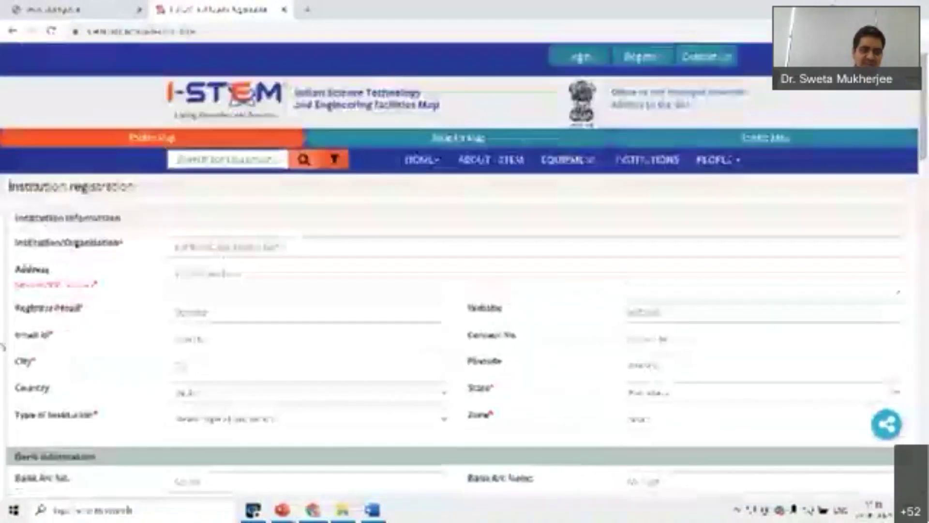
pyautogui.moveTo(14, 334); pyautogui.dragTo(76, 335)
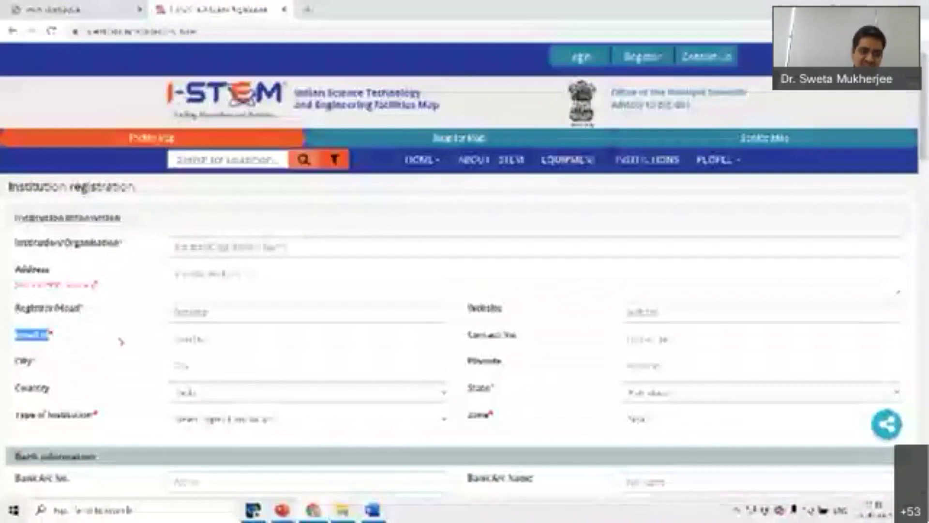
pyautogui.click(116, 348)
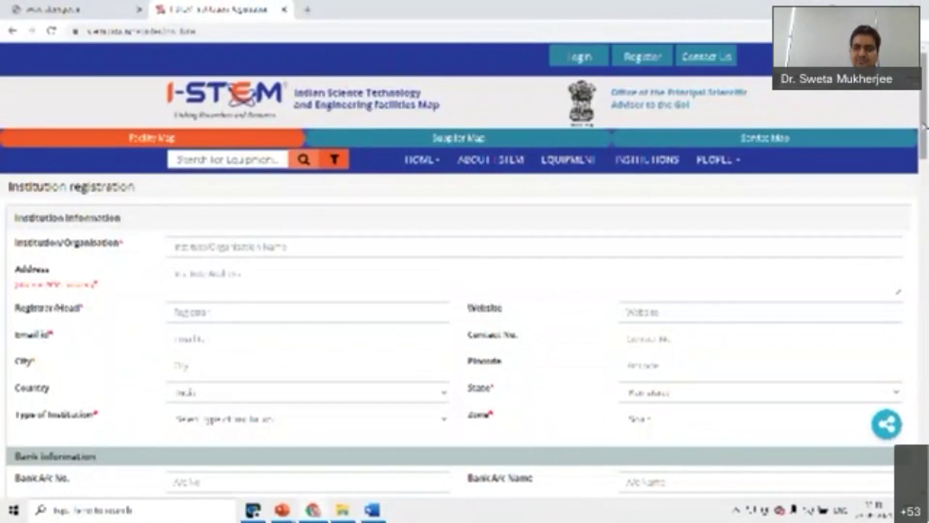
# Step: Review the institution registration form once more from its institution information down to the submission guidelines
pyautogui.scroll(-5, 464, 290)
pyautogui.scroll(-6, 190, 240)
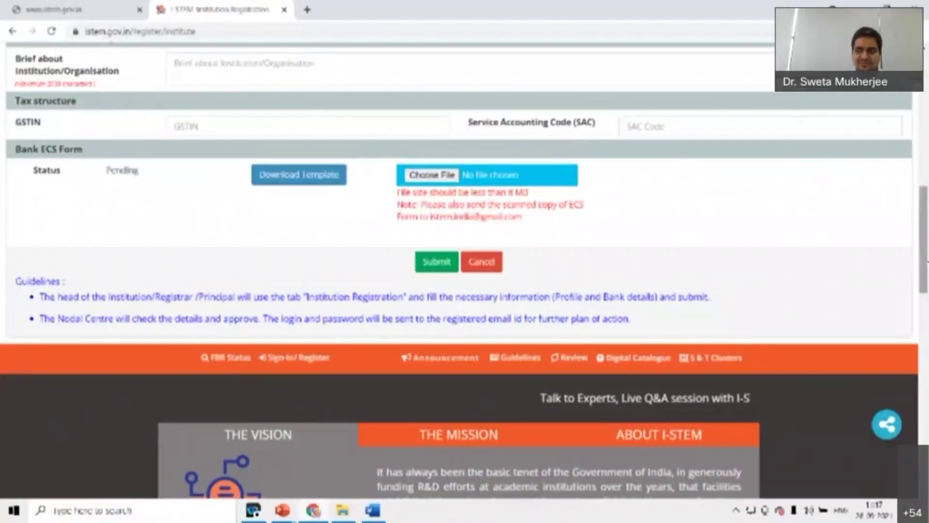
pyautogui.scroll(3, 926, 263)
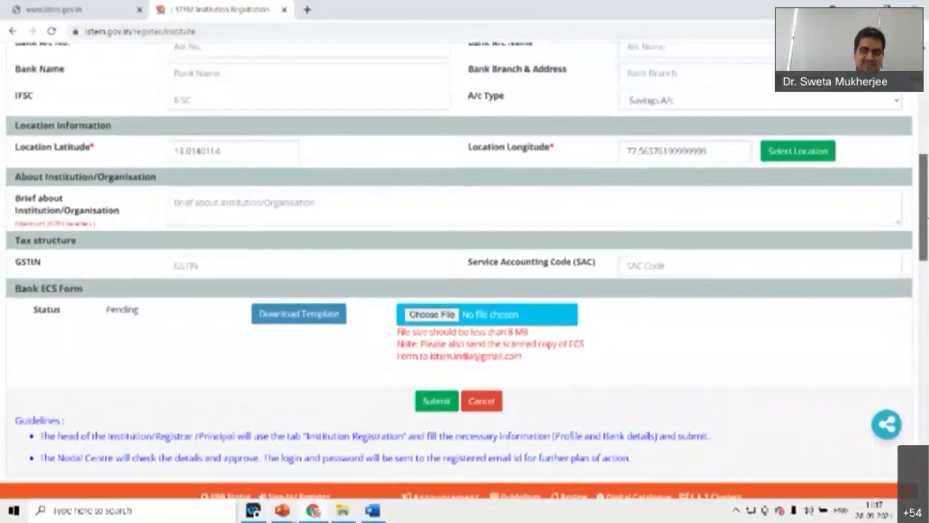
pyautogui.scroll(8, 926, 263)
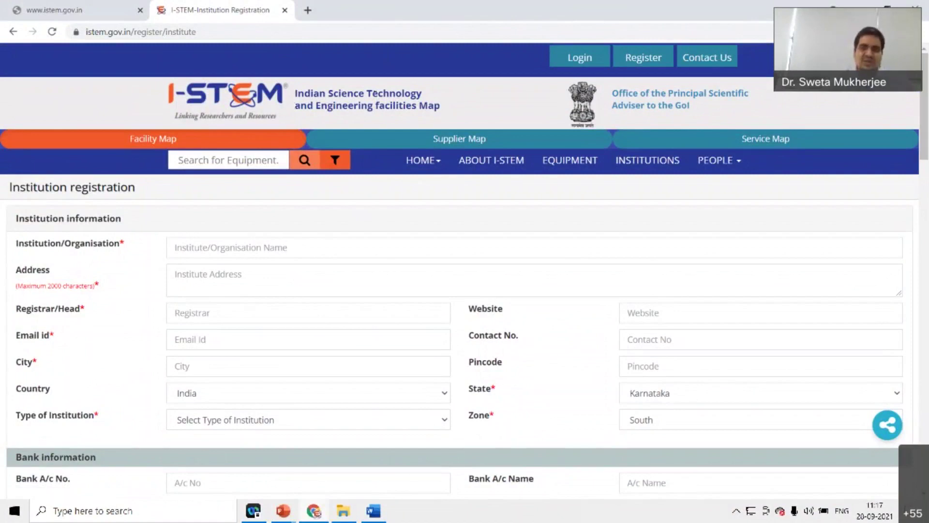
# Step: Log in to the portal with the institution's login ID, the account password and the captcha code
pyautogui.click(576, 64)
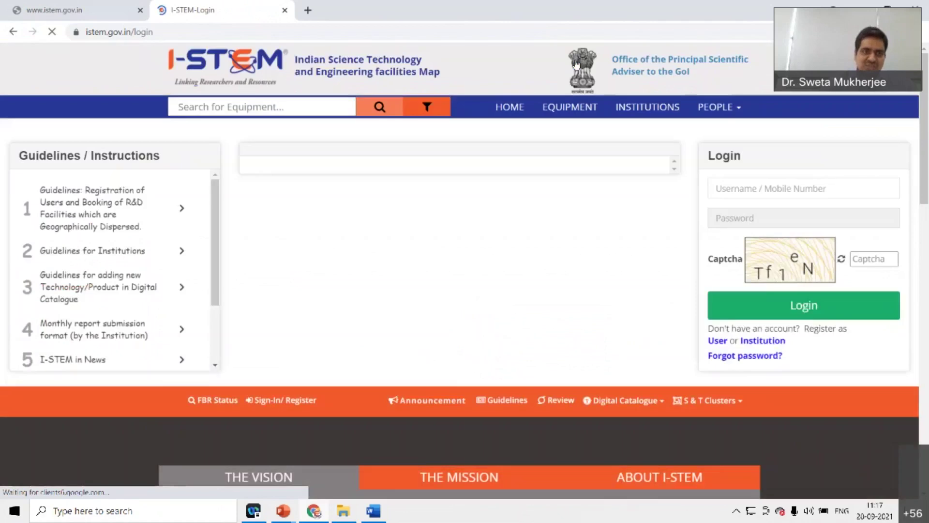
pyautogui.write('IN')
pyautogui.press('Down')
pyautogui.press('Down')
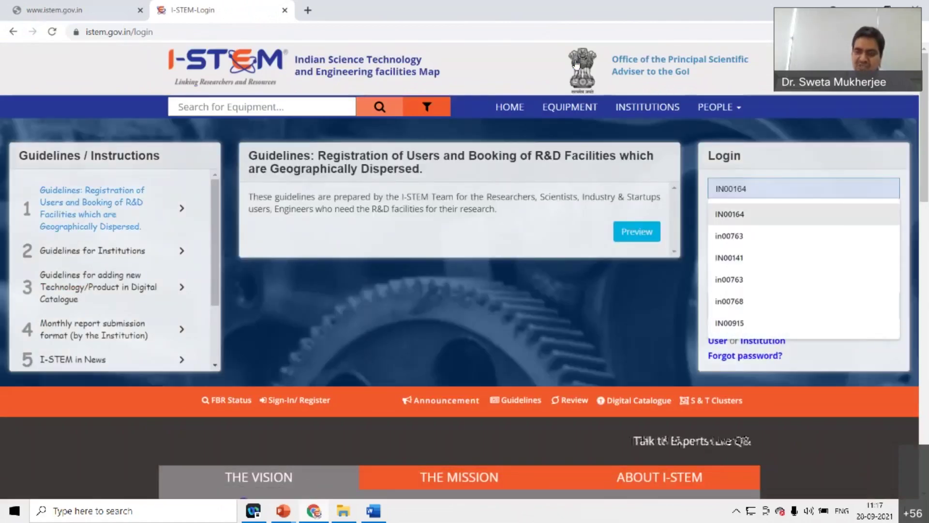
pyautogui.press('Return')
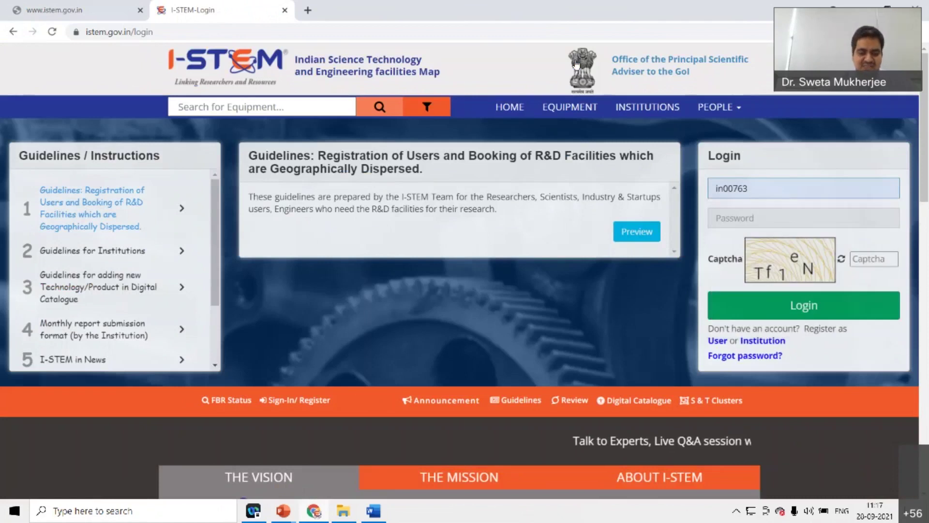
pyautogui.press('Tab')
pyautogui.write('*****')
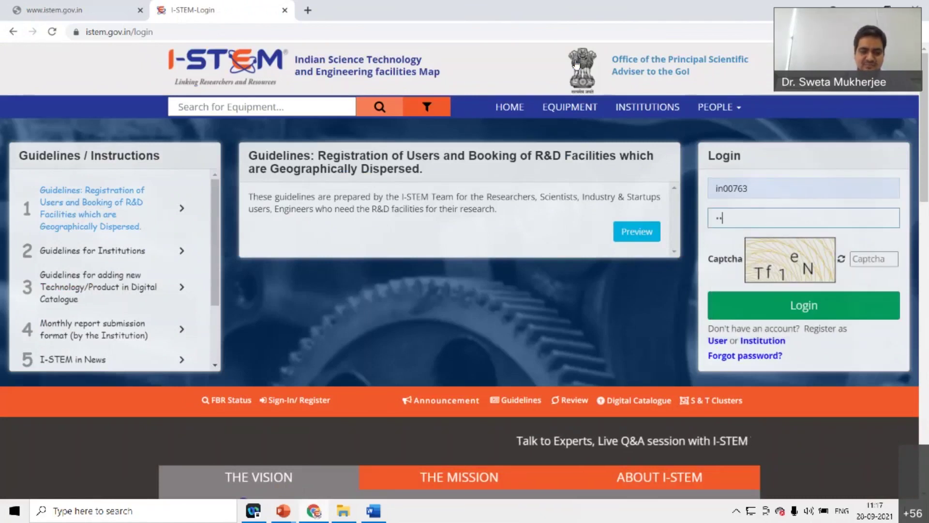
pyautogui.press('Tab')
pyautogui.write('Tf1e')
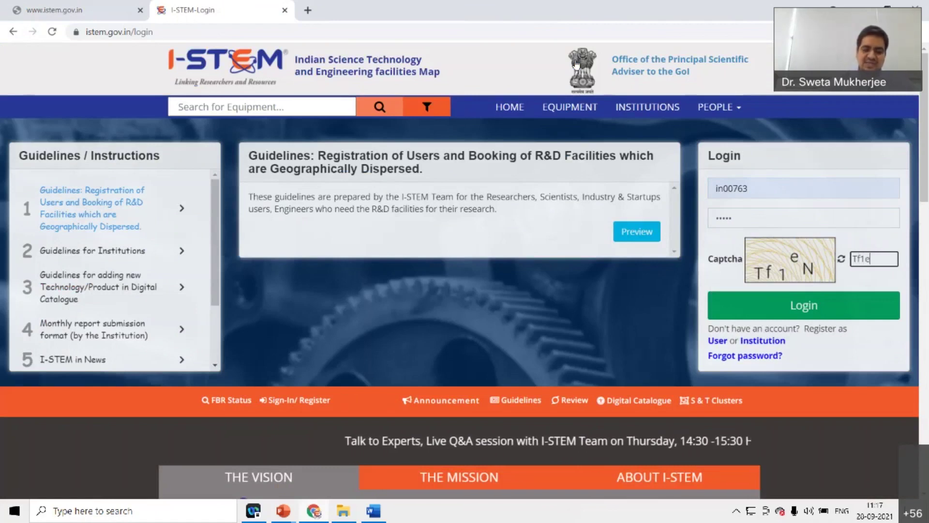
pyautogui.write('N')
pyautogui.click(753, 314)
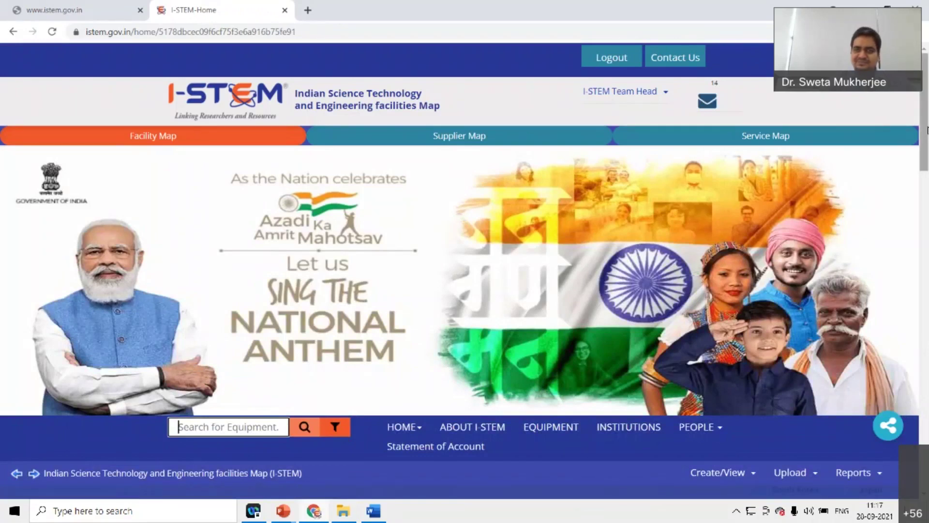
# Step: Look through the create/view options for the institution and open the Upload Institution Logo page
pyautogui.moveTo(927, 135); pyautogui.dragTo(926, 222)
pyautogui.moveTo(404, 102)
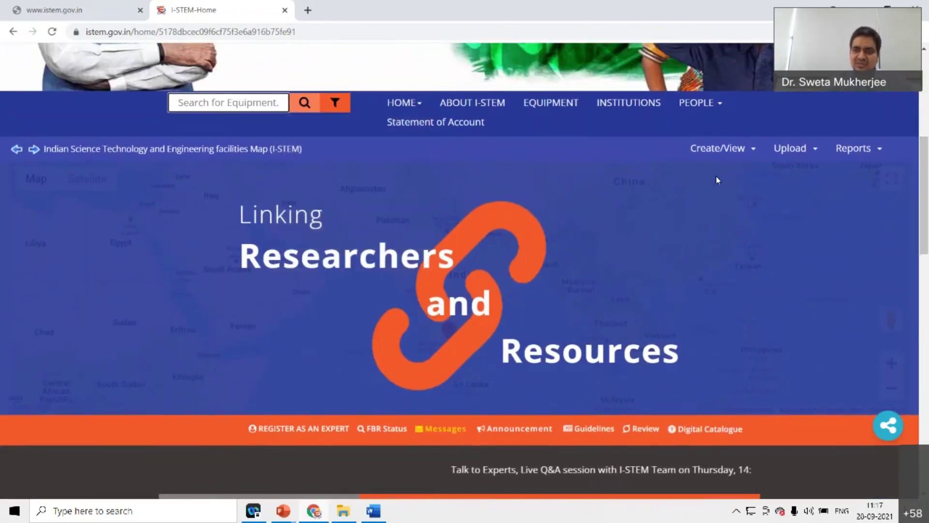
pyautogui.moveTo(719, 151)
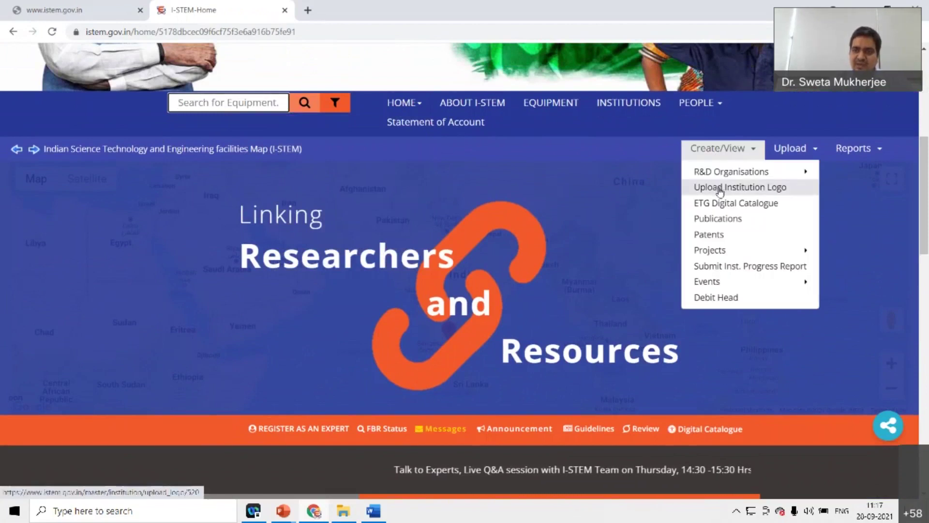
pyautogui.moveTo(718, 173)
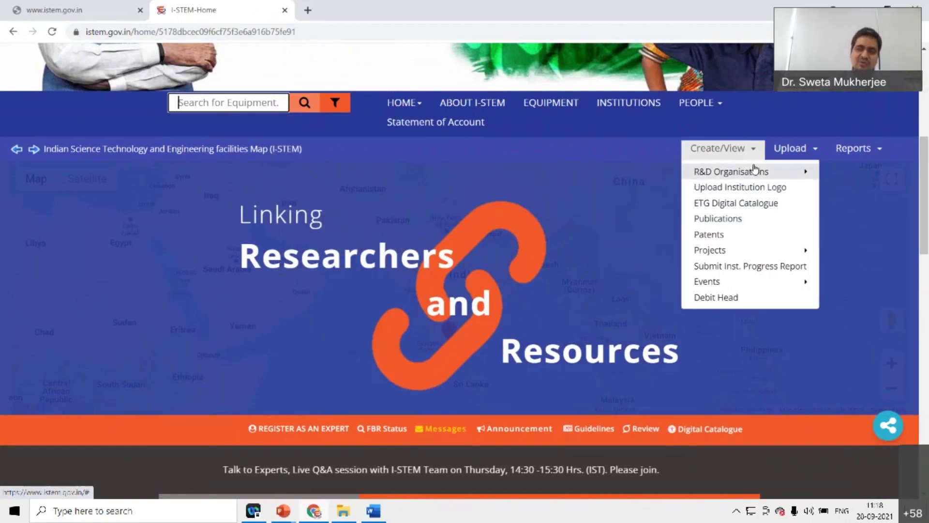
pyautogui.moveTo(769, 173)
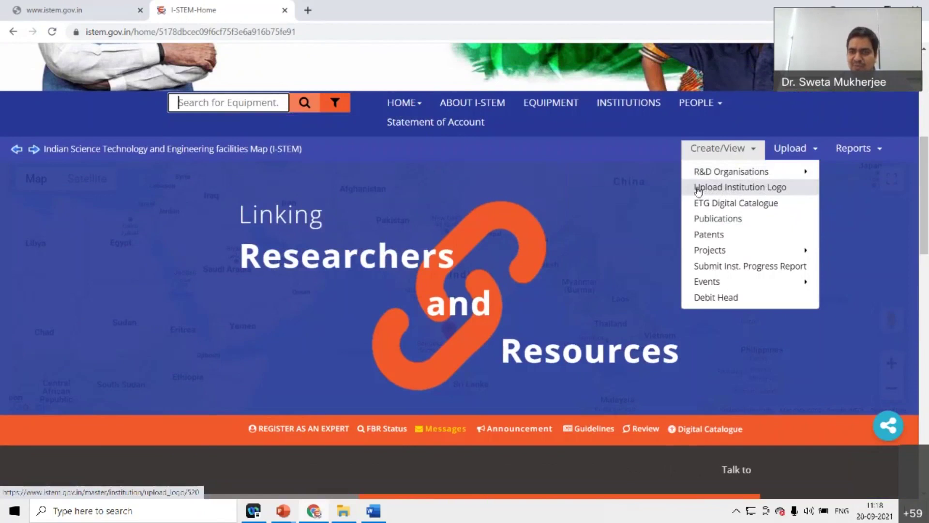
pyautogui.click(729, 190)
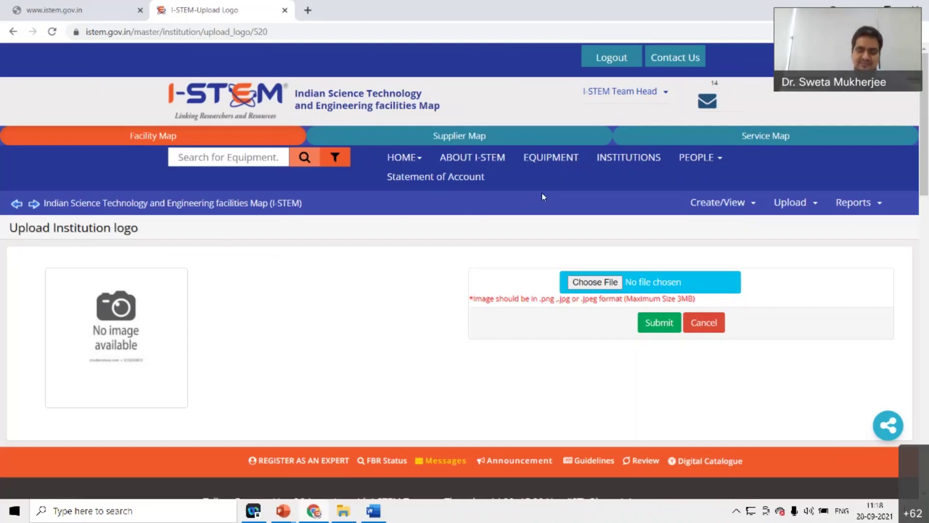
# Step: Open the Institution list under R&D Organisations and read the guidelines below the table
pyautogui.click(718, 202)
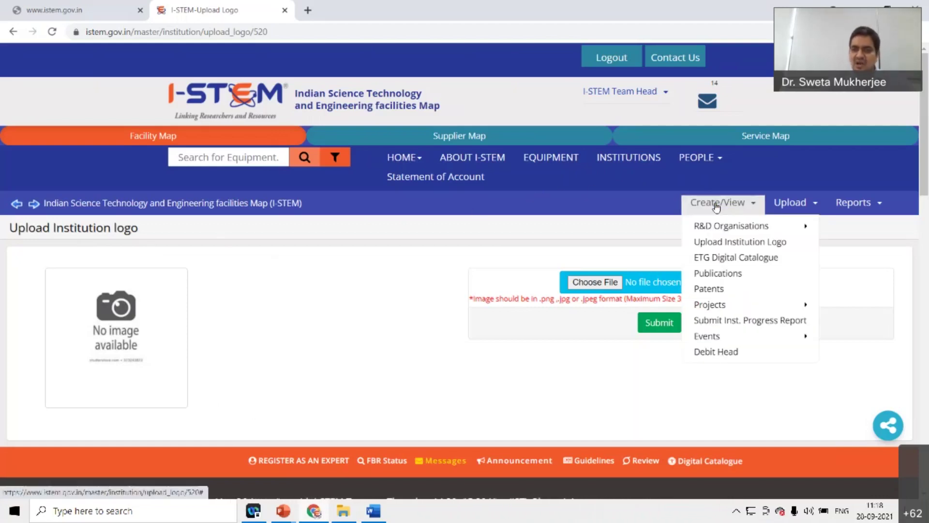
pyautogui.click(616, 203)
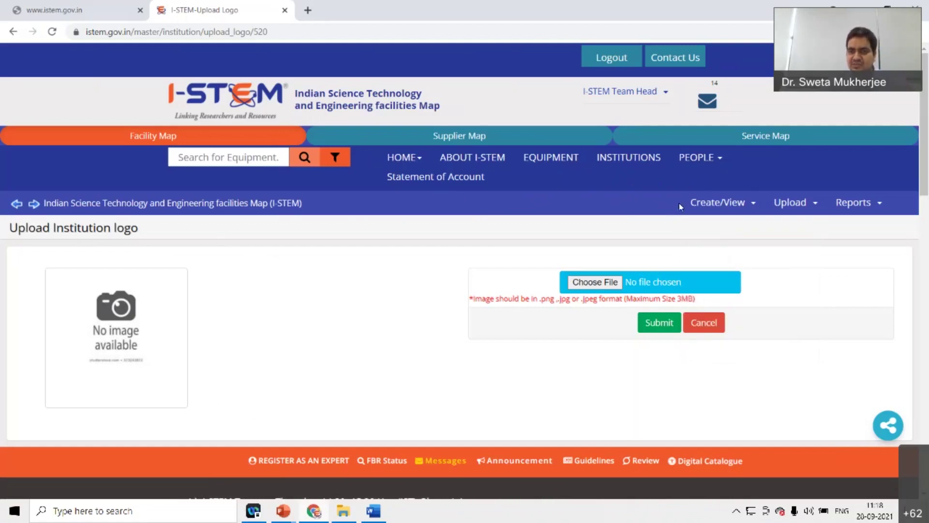
pyautogui.click(706, 204)
pyautogui.moveTo(704, 232)
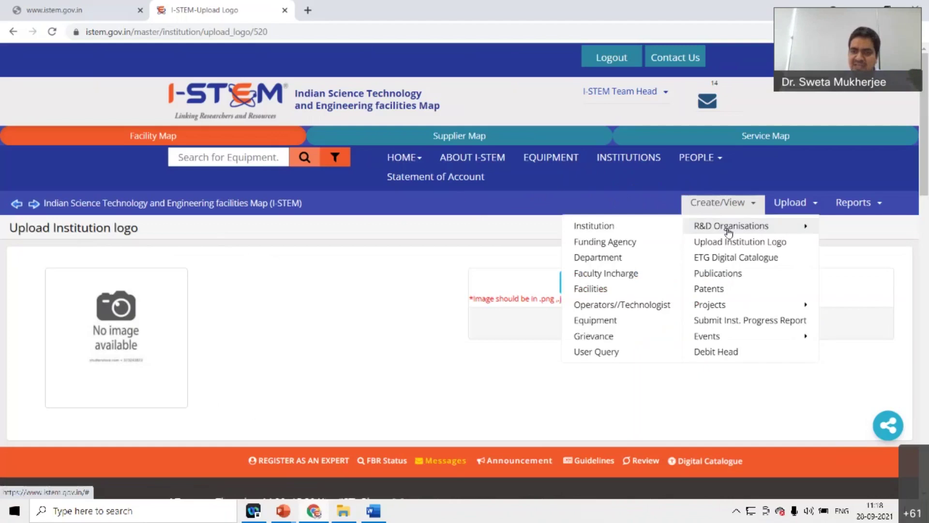
pyautogui.click(614, 229)
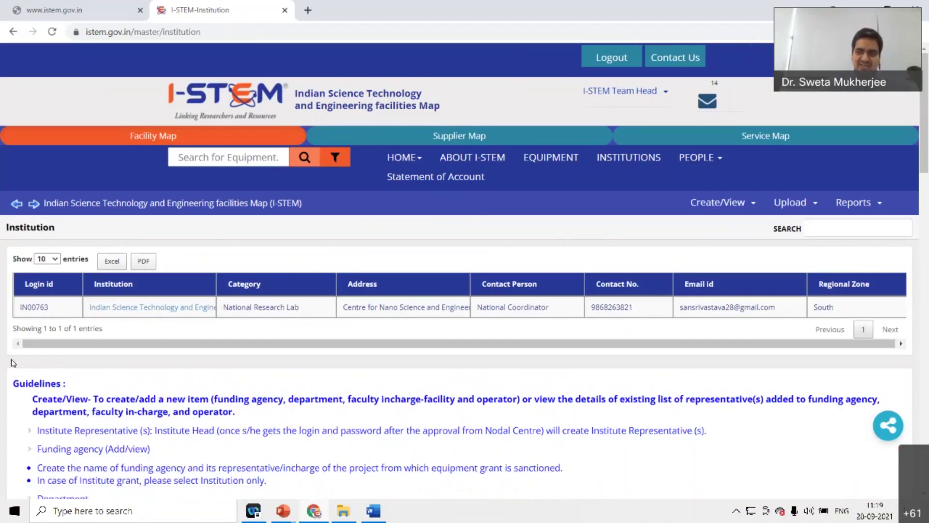
pyautogui.moveTo(925, 146); pyautogui.dragTo(927, 197)
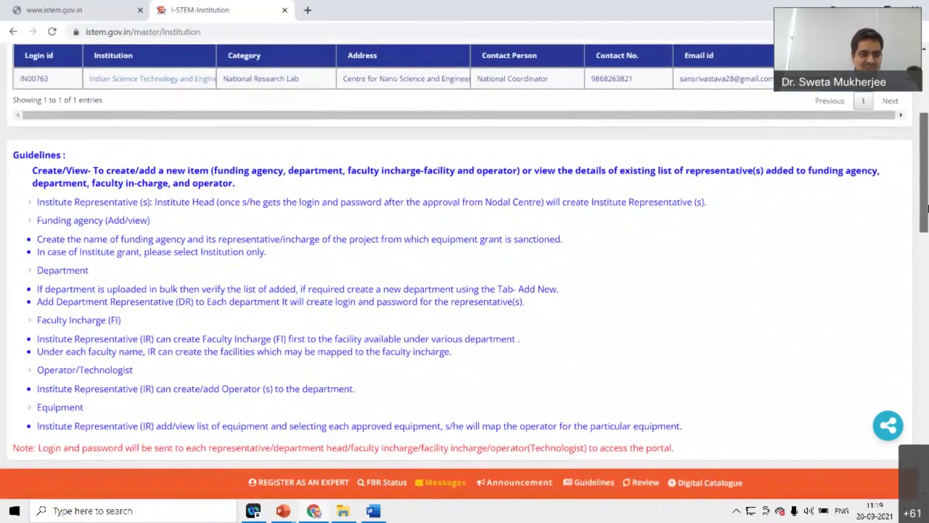
pyautogui.scroll(2, 319, 251)
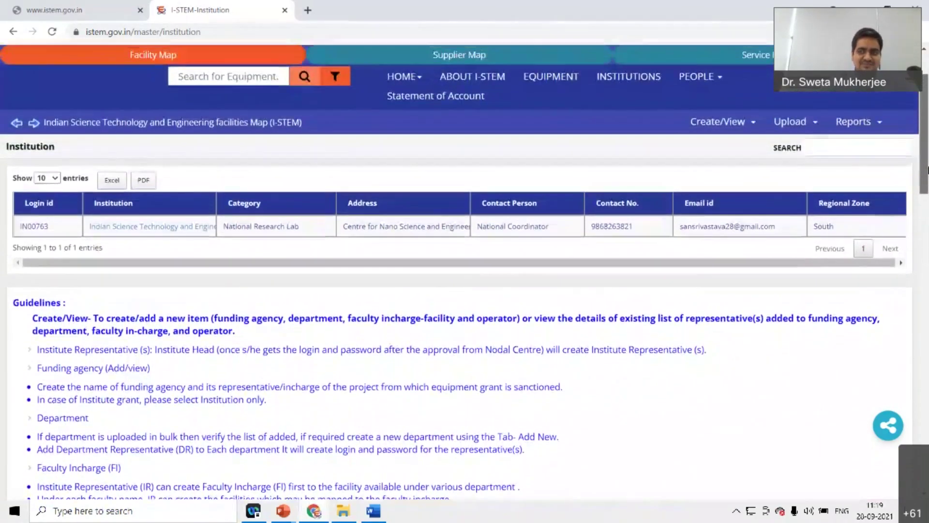
# Step: Open the I-STEM institution record, look at its Add Equipment form and return to the institution details
pyautogui.click(159, 233)
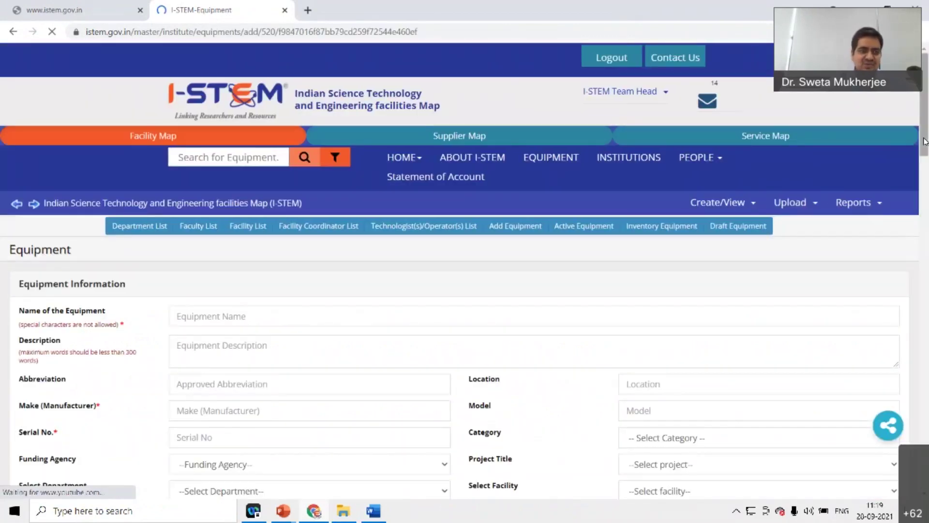
pyautogui.scroll(-1, 268, 328)
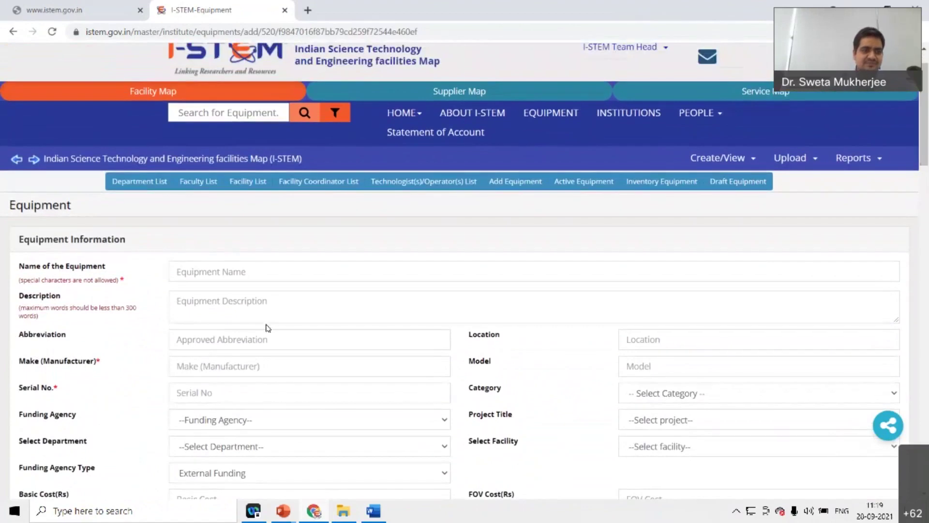
pyautogui.click(16, 161)
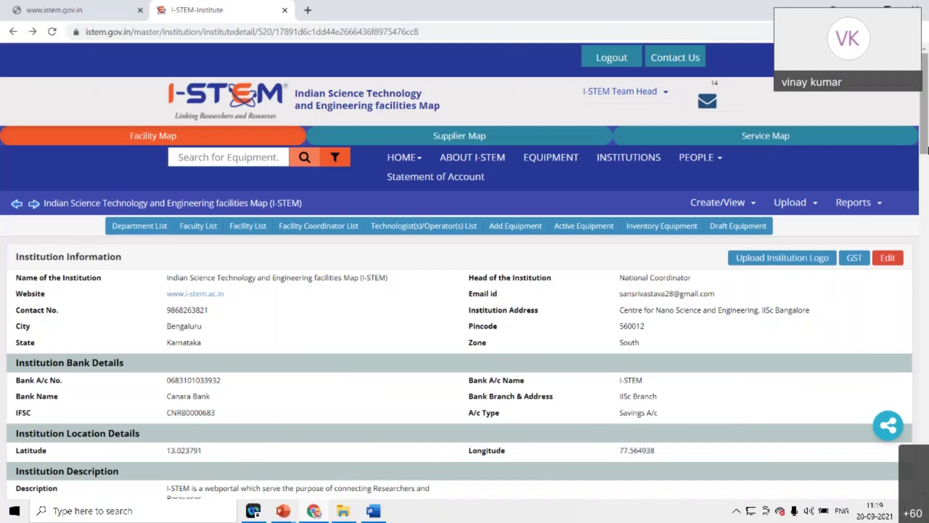
# Step: Review the institution details and view its GST (Taxation) percentages, closing them without submitting
pyautogui.moveTo(927, 134); pyautogui.dragTo(927, 141)
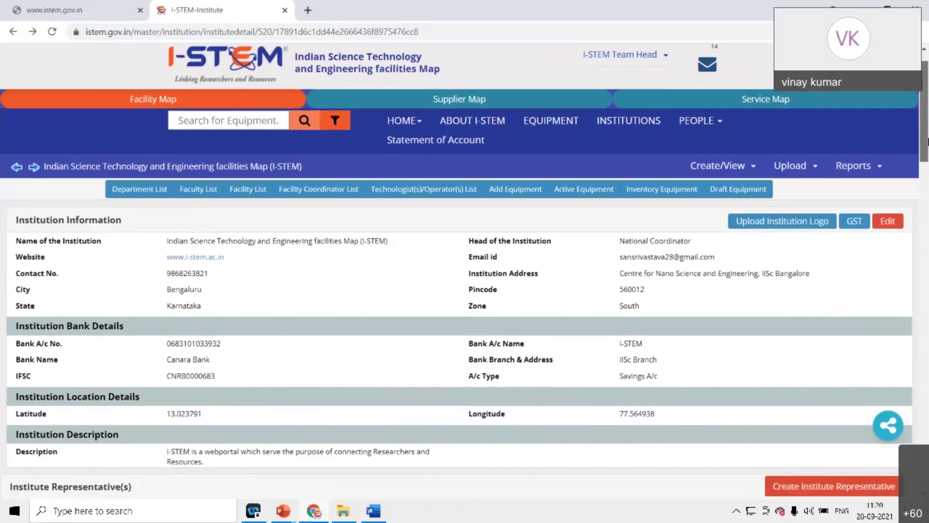
pyautogui.scroll(-2, 928, 144)
pyautogui.scroll(3, 449, 419)
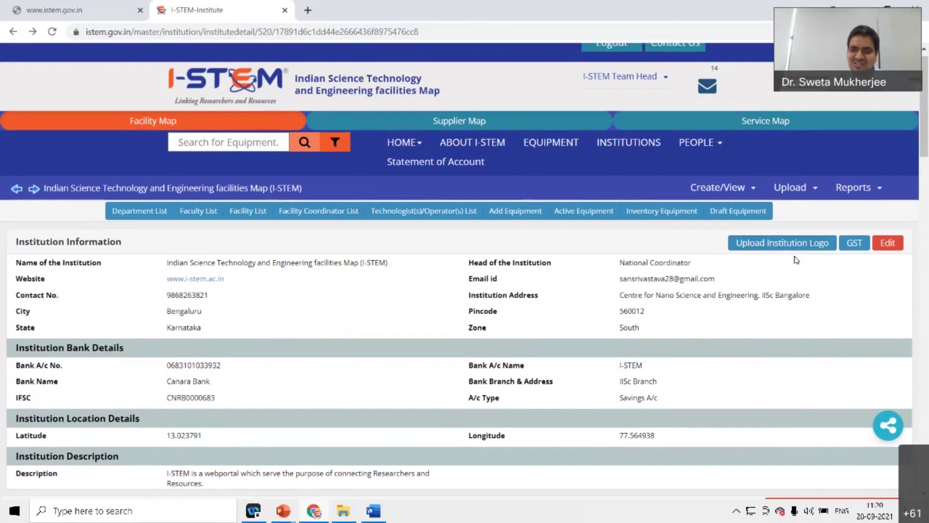
pyautogui.click(856, 249)
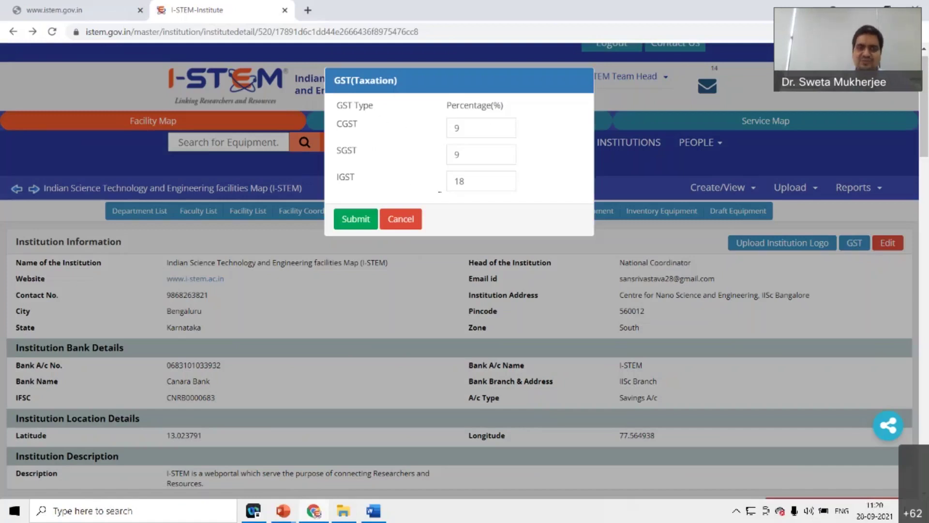
pyautogui.click(401, 220)
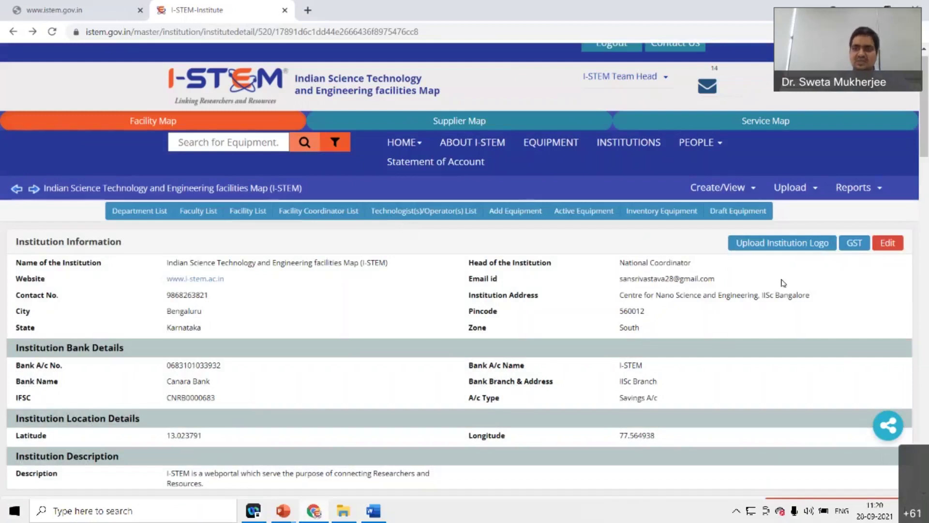
# Step: Open the institution details for editing, review the fields down to the tax structure, and return to the details page without submitting
pyautogui.moveTo(926, 154); pyautogui.dragTo(925, 157)
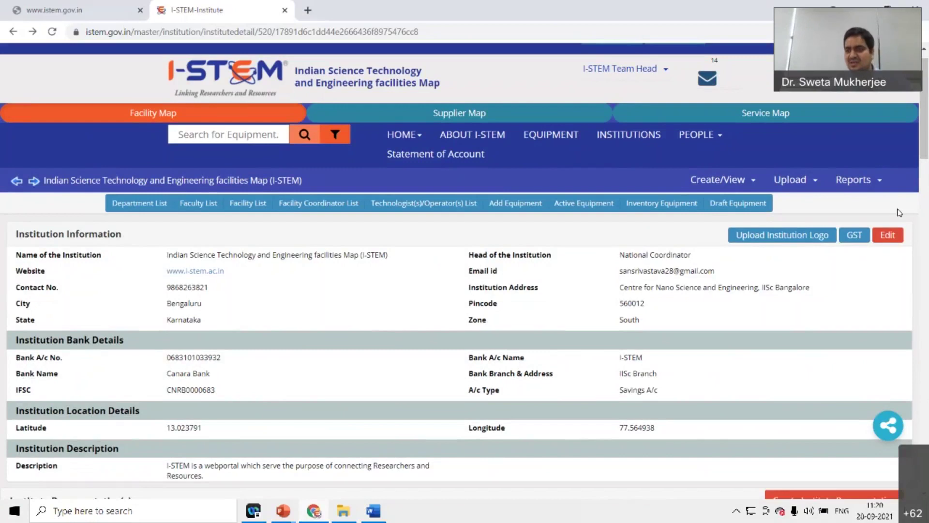
pyautogui.click(895, 238)
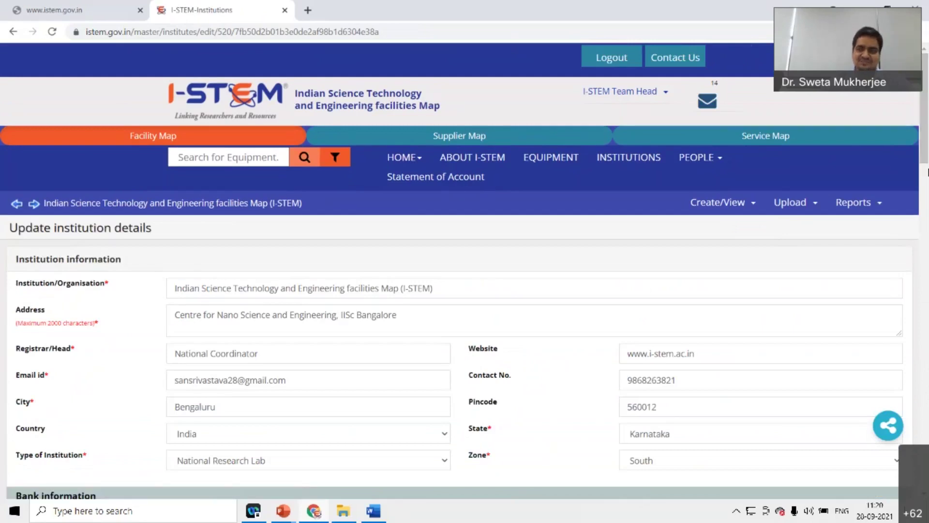
pyautogui.moveTo(927, 156); pyautogui.dragTo(927, 177)
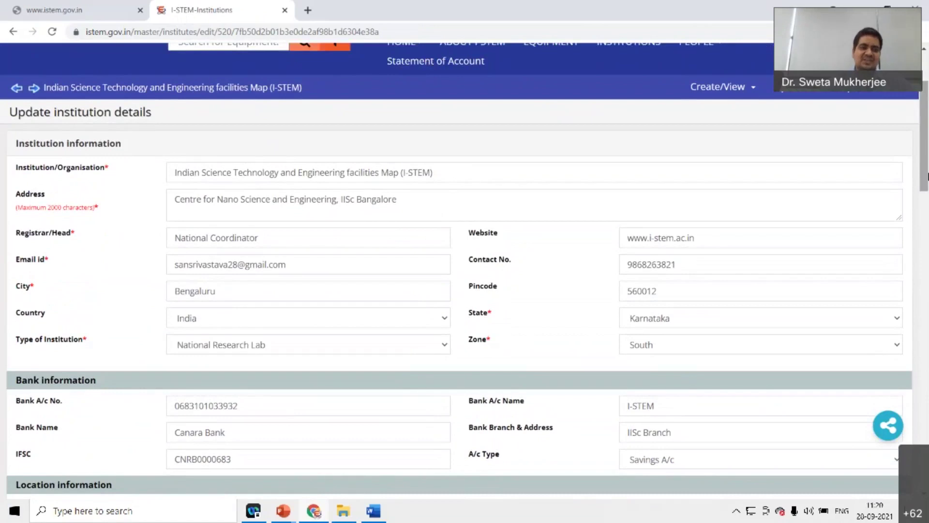
pyautogui.moveTo(926, 171); pyautogui.dragTo(928, 223)
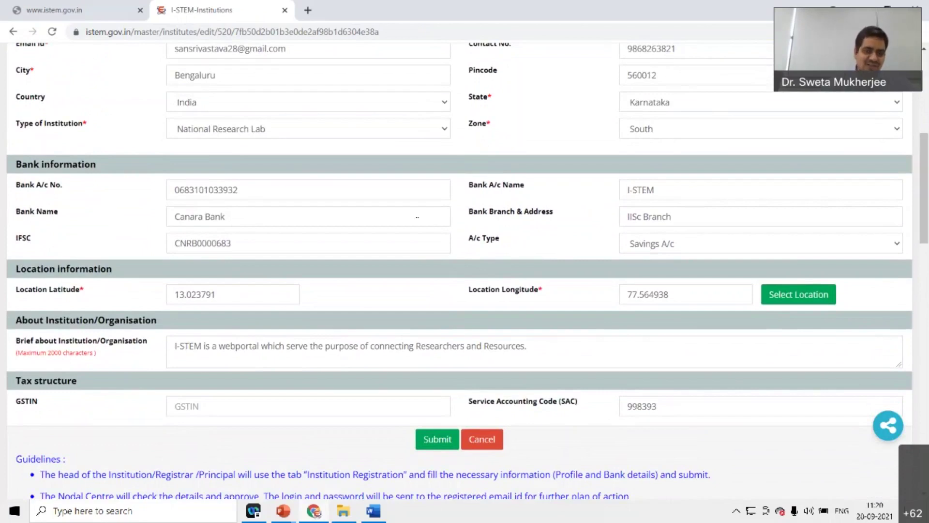
pyautogui.moveTo(928, 233)
pyautogui.mouseDown()
pyautogui.moveTo(928, 253)
pyautogui.moveTo(928, 207)
pyautogui.moveTo(928, 248)
pyautogui.mouseUp()
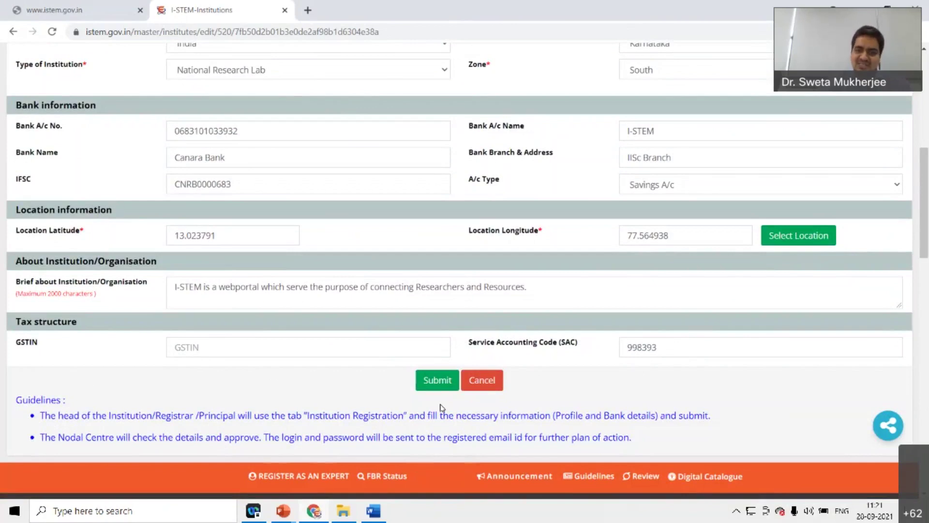
pyautogui.scroll(1, 927, 218)
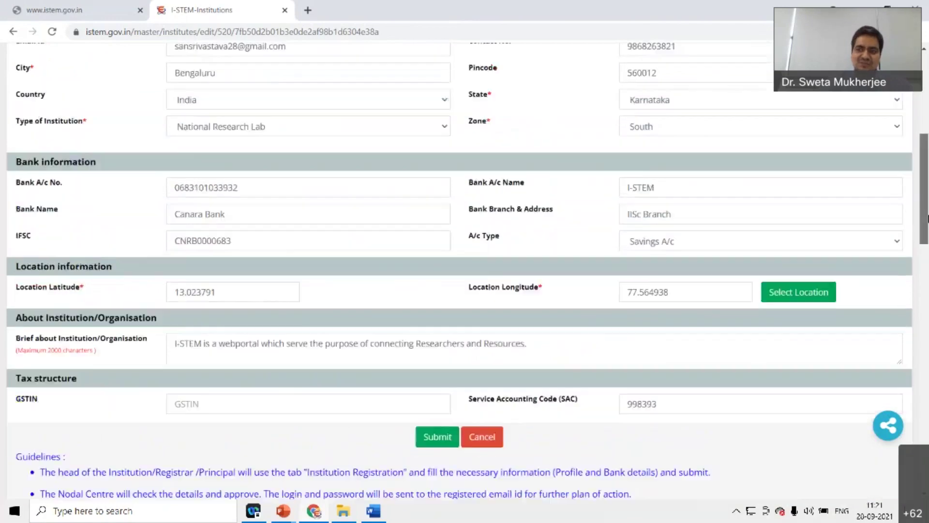
pyautogui.moveTo(927, 218); pyautogui.dragTo(927, 147)
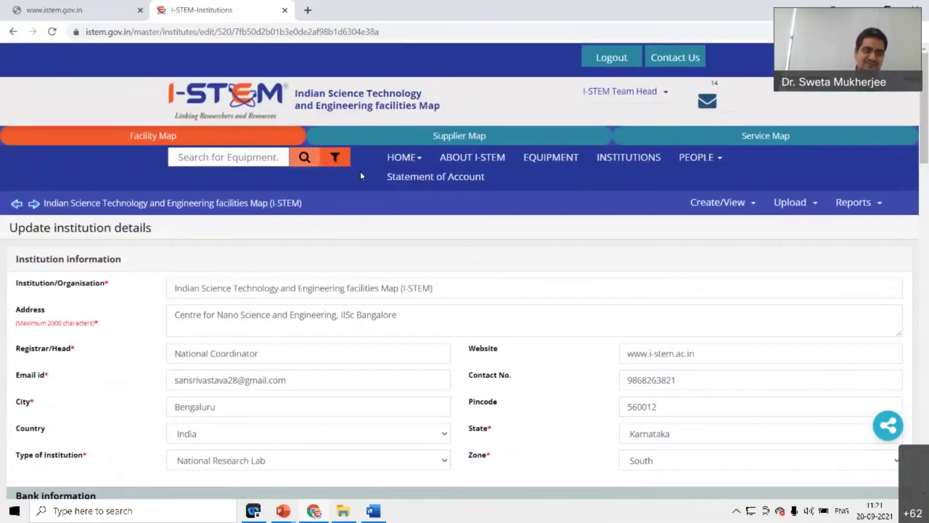
pyautogui.click(16, 204)
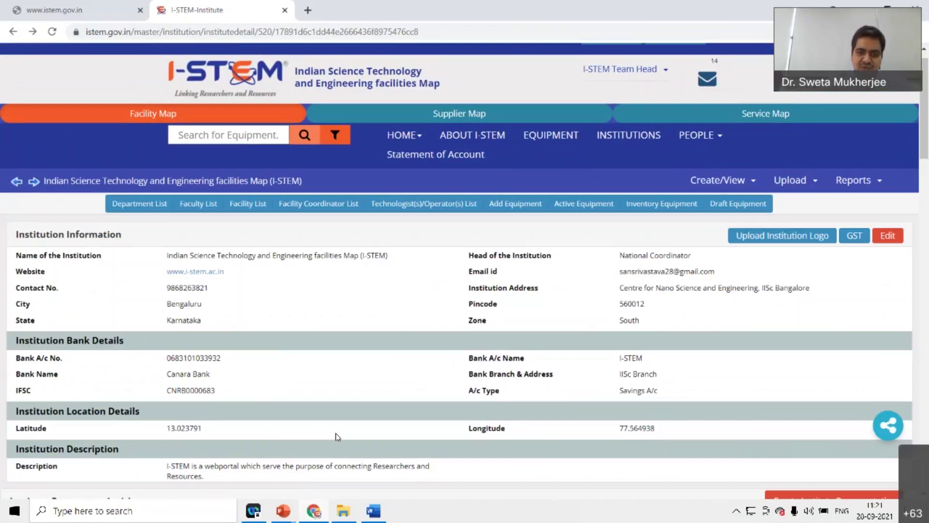
# Step: Open the ECS_Form_I_STEM Word document from the 28-09-2021 folder and bring it to the front
pyautogui.moveTo(380, 517)
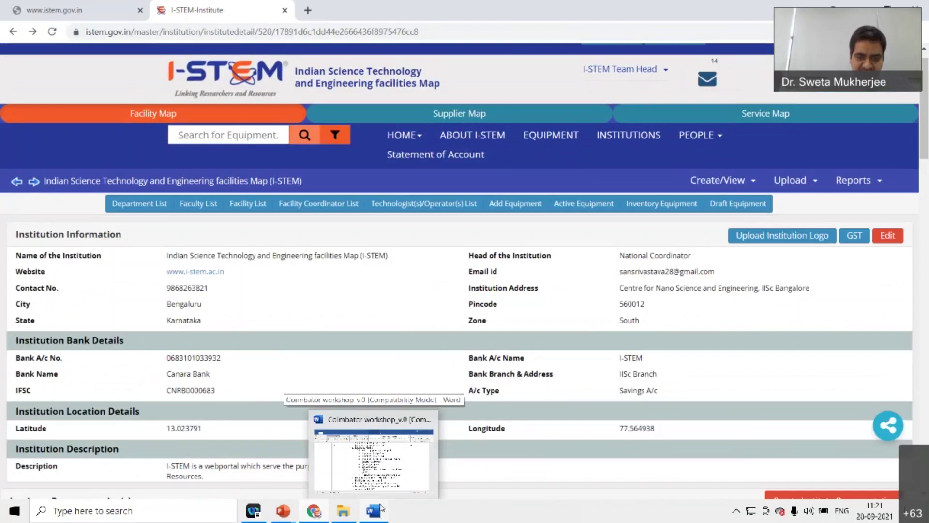
pyautogui.click(391, 470)
pyautogui.click(335, 511)
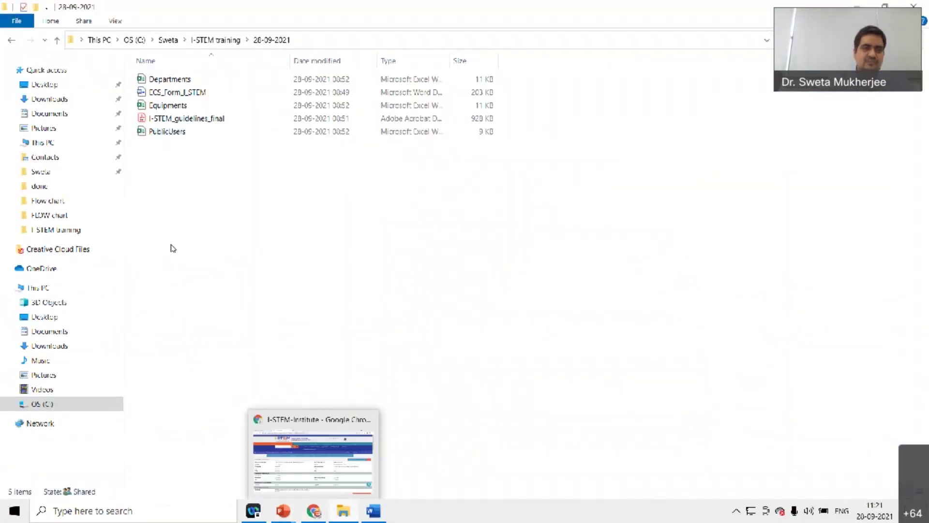
pyautogui.click(198, 94)
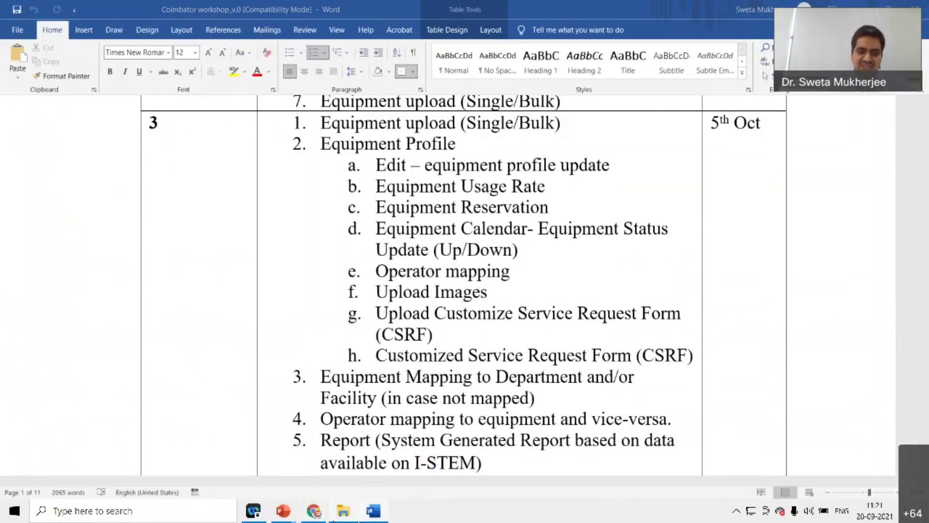
pyautogui.click(318, 516)
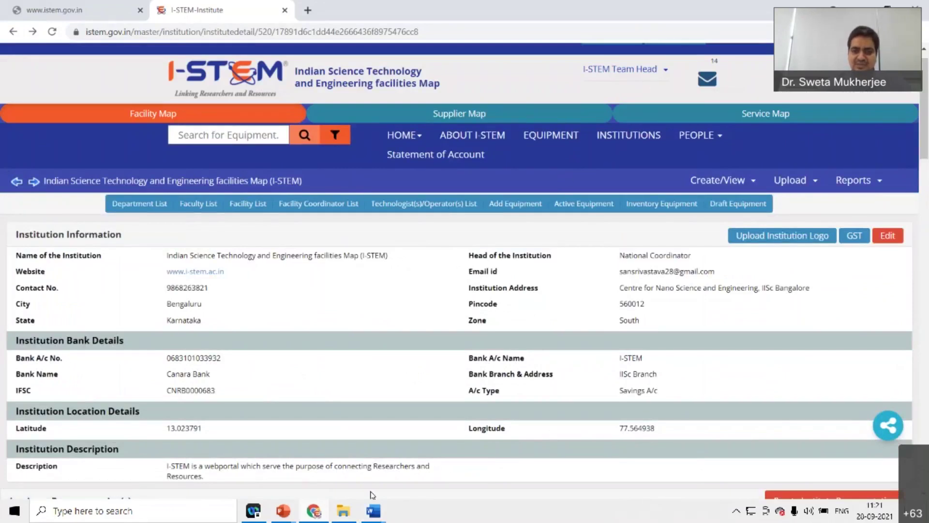
pyautogui.moveTo(344, 511)
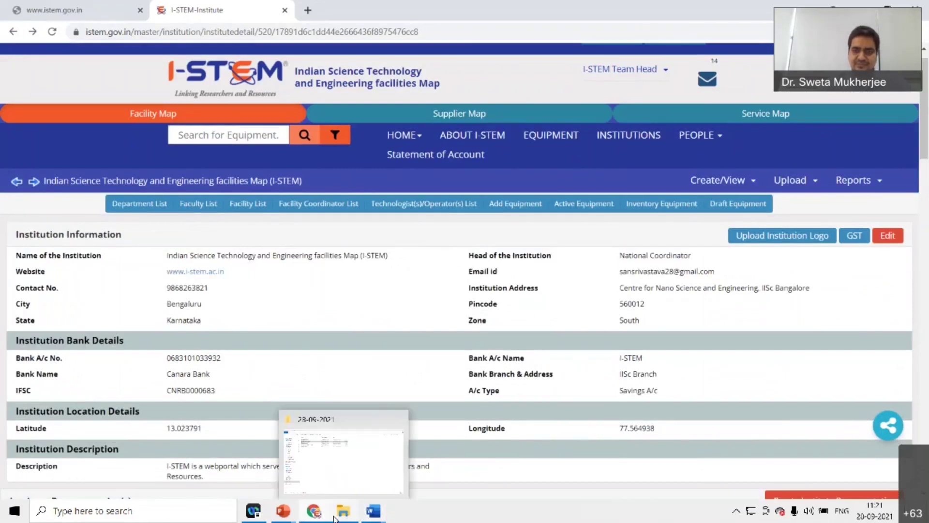
pyautogui.click(347, 483)
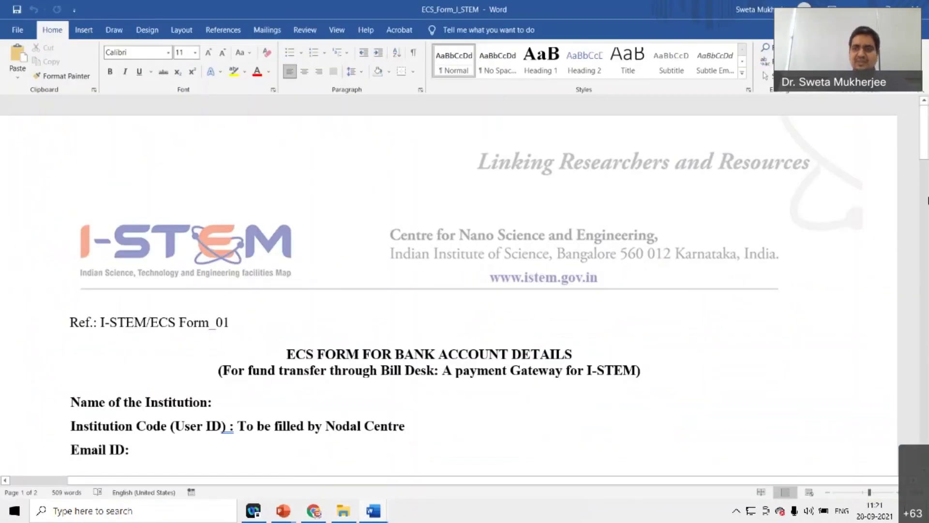
# Step: Read the ECS form from the account holder and bank details through the declaration and charges, returning to its beginning
pyautogui.moveTo(925, 143)
pyautogui.mouseDown()
pyautogui.moveTo(928, 272)
pyautogui.moveTo(928, 178)
pyautogui.mouseUp()
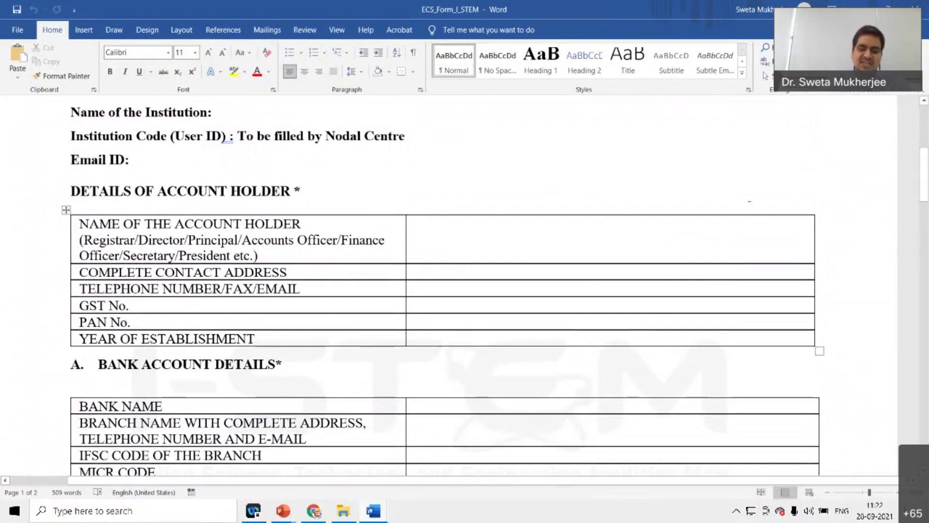
pyautogui.moveTo(926, 184)
pyautogui.mouseDown()
pyautogui.moveTo(925, 176)
pyautogui.moveTo(927, 246)
pyautogui.mouseUp()
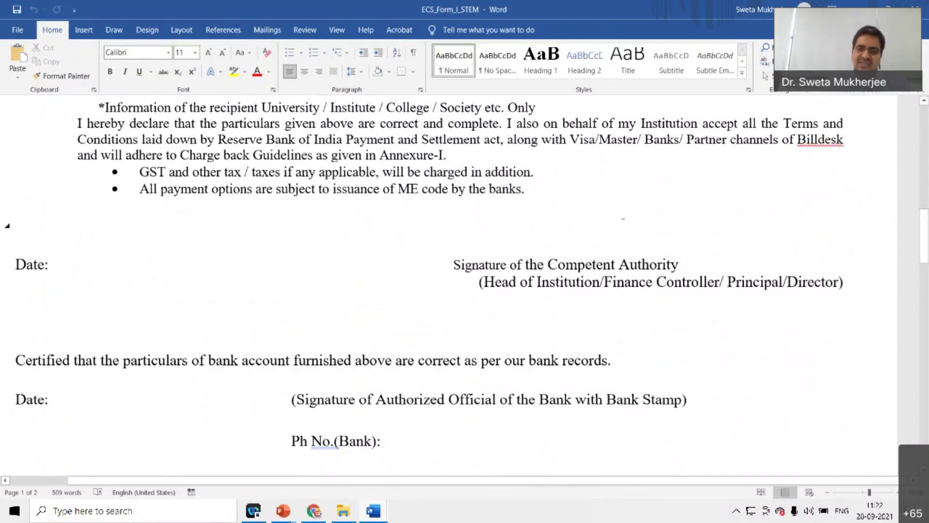
pyautogui.moveTo(927, 243); pyautogui.dragTo(927, 400)
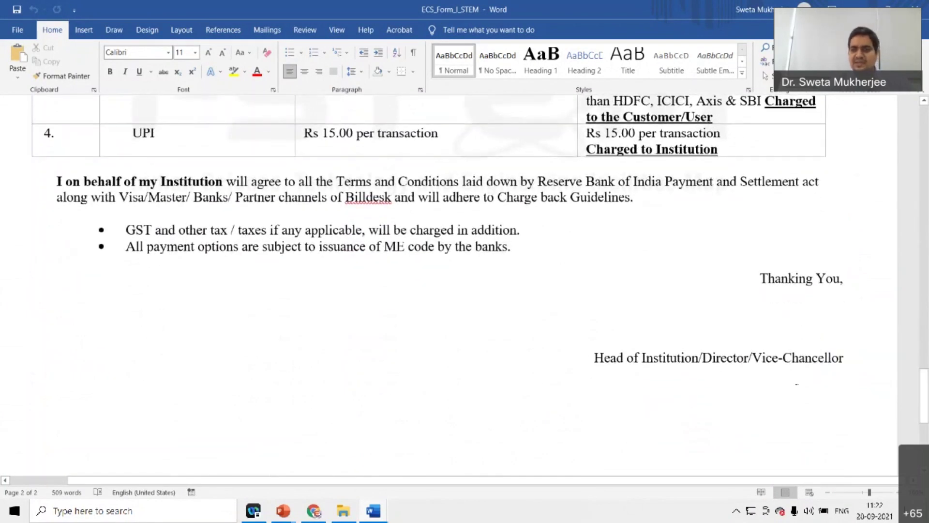
pyautogui.moveTo(928, 406); pyautogui.dragTo(928, 158)
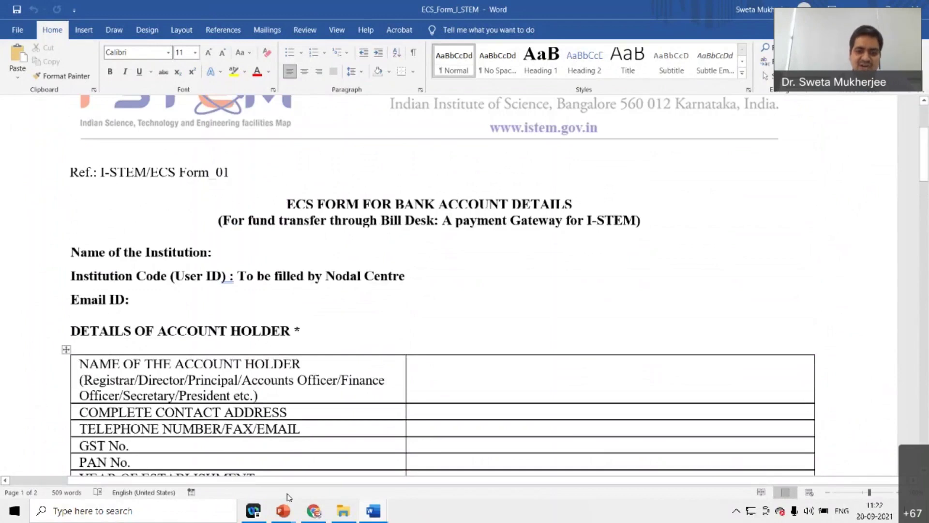
# Step: Switch back to the I-STEM portal in Chrome and review the representative's personal information under My Profile
pyautogui.moveTo(318, 513)
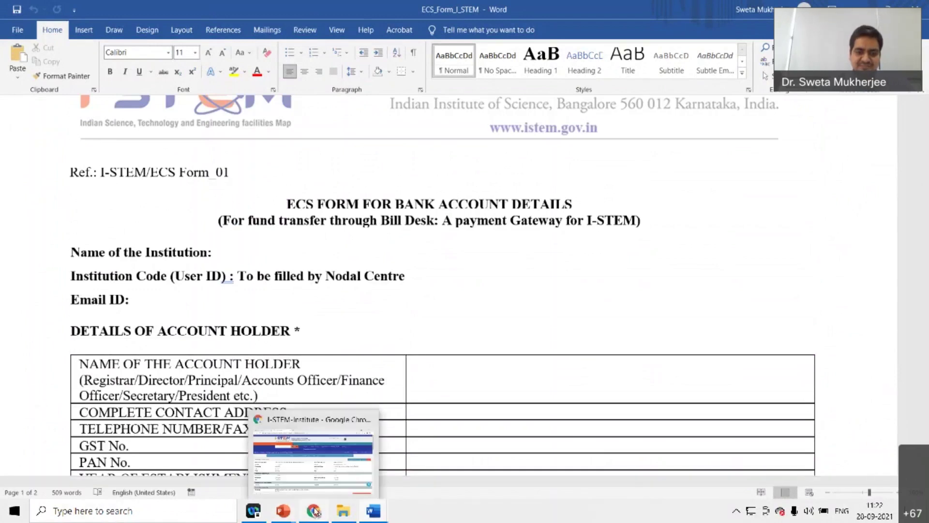
pyautogui.click(306, 472)
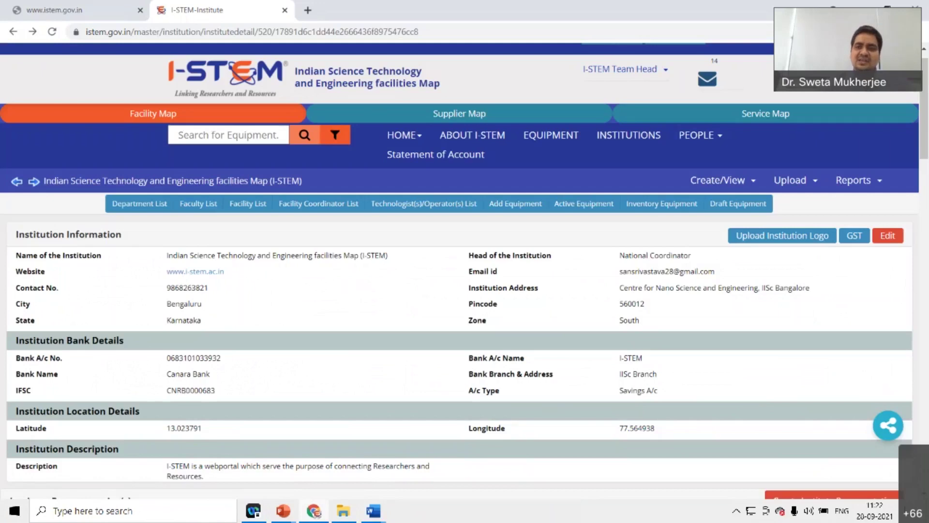
pyautogui.click(627, 75)
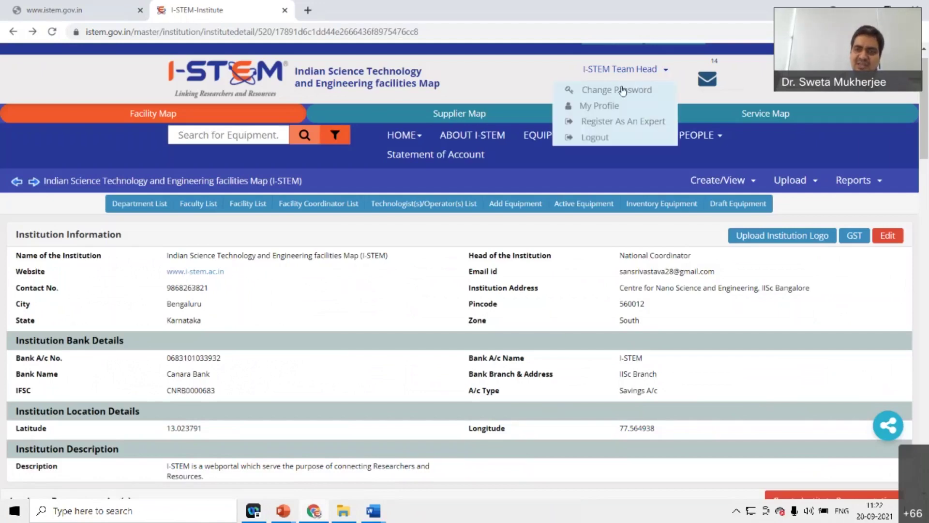
pyautogui.click(607, 106)
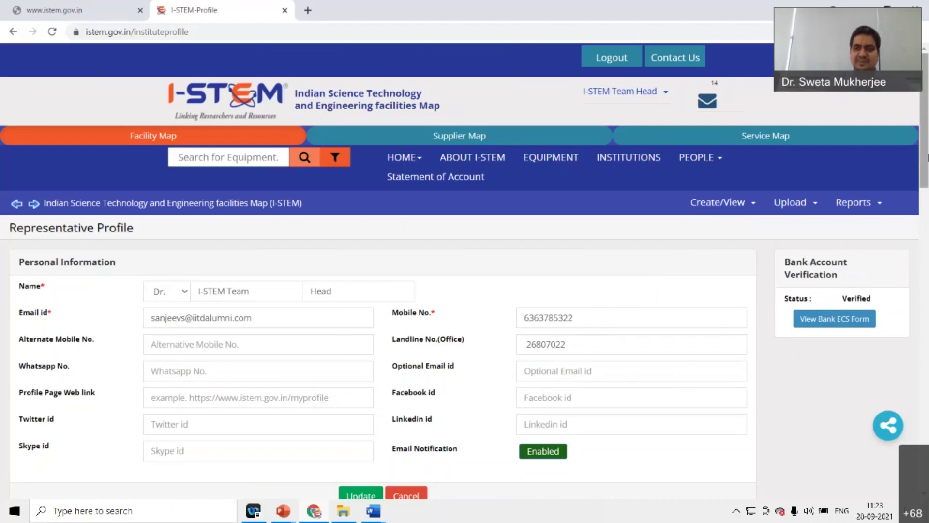
pyautogui.scroll(-2, 928, 157)
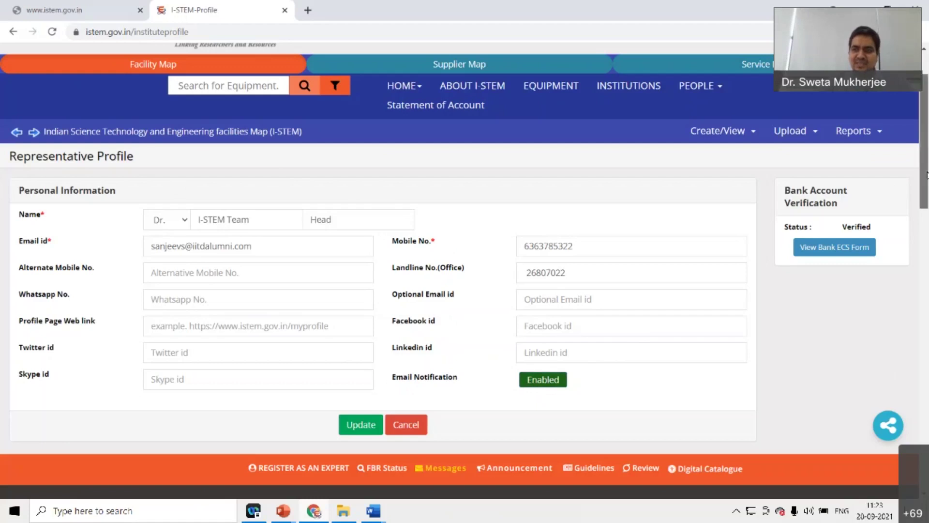
pyautogui.scroll(2, 927, 128)
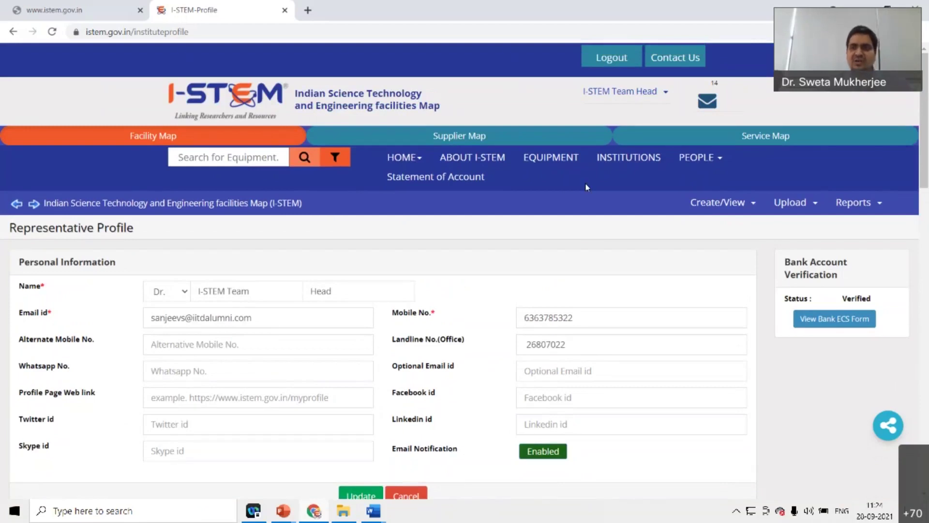
# Step: Open the portal mailbox, read the first inbox message and close it
pyautogui.click(707, 104)
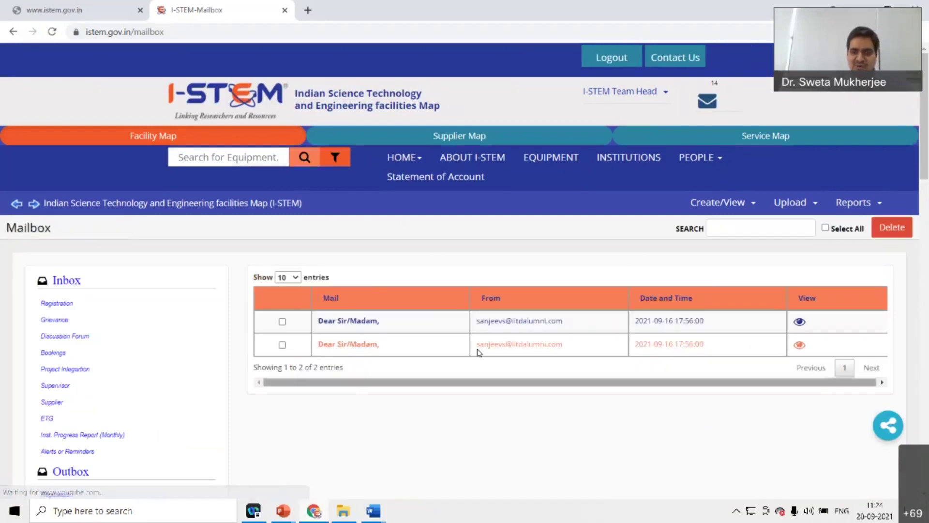
pyautogui.click(800, 321)
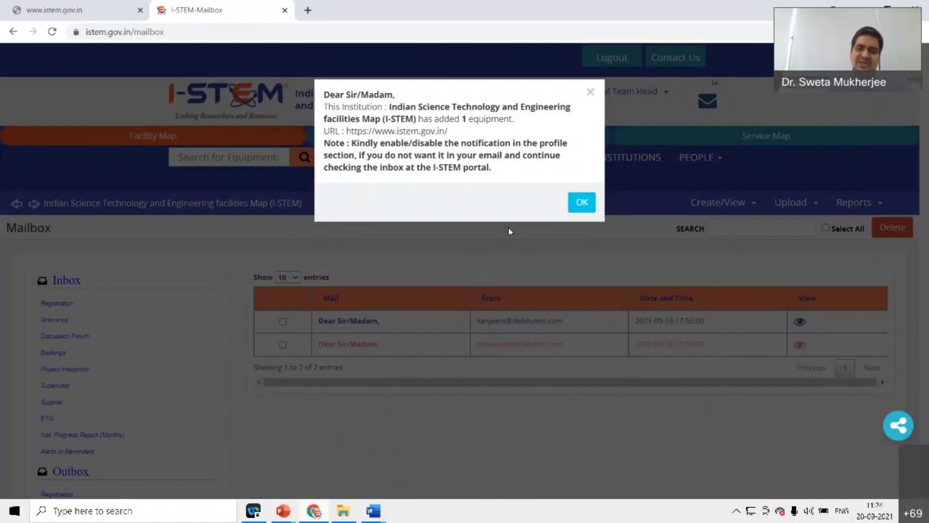
pyautogui.click(582, 204)
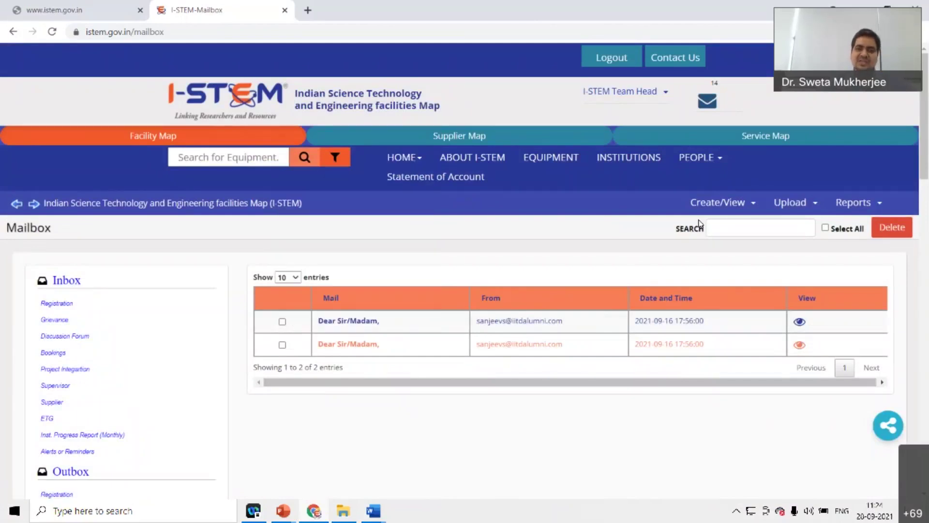
# Step: Open the Institution list under R&D Organisations and open the I-STEM institution's details
pyautogui.moveTo(716, 203)
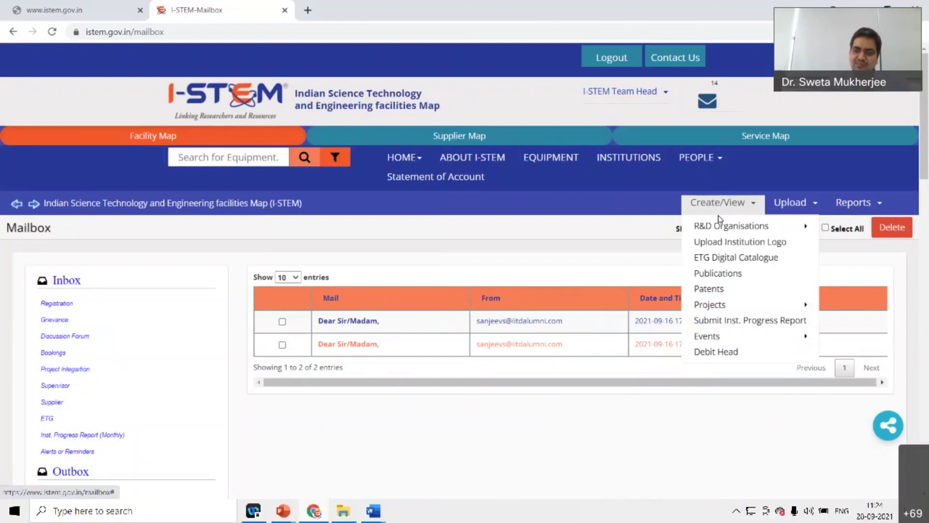
pyautogui.moveTo(687, 230)
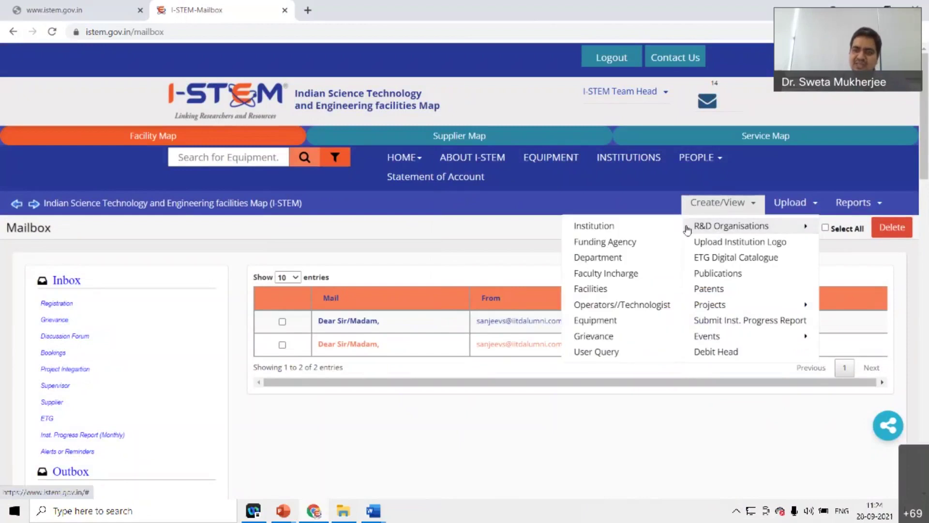
pyautogui.click(606, 229)
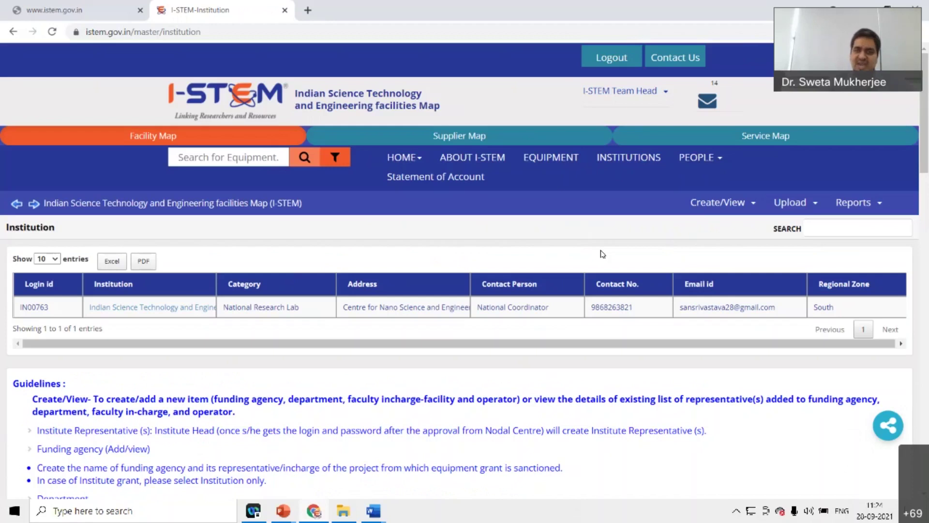
pyautogui.click(716, 203)
pyautogui.moveTo(735, 228)
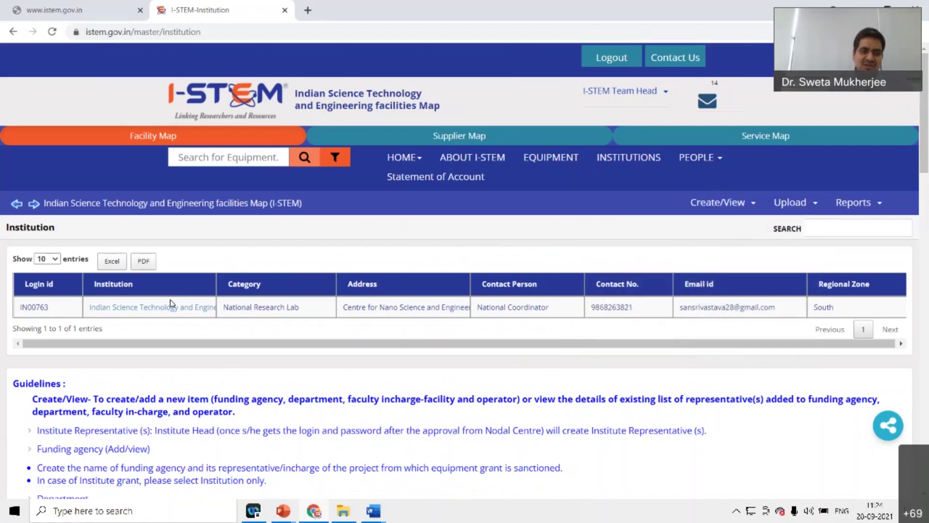
pyautogui.click(155, 309)
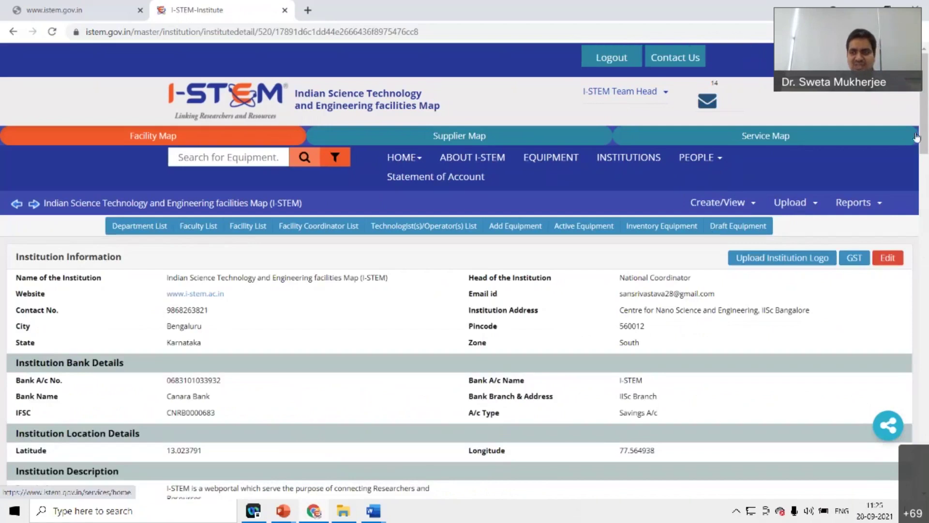
# Step: View the Institute Representative(s) list and its creation form, including the Additional Information fields, and cancel without submitting
pyautogui.scroll(-5, 927, 158)
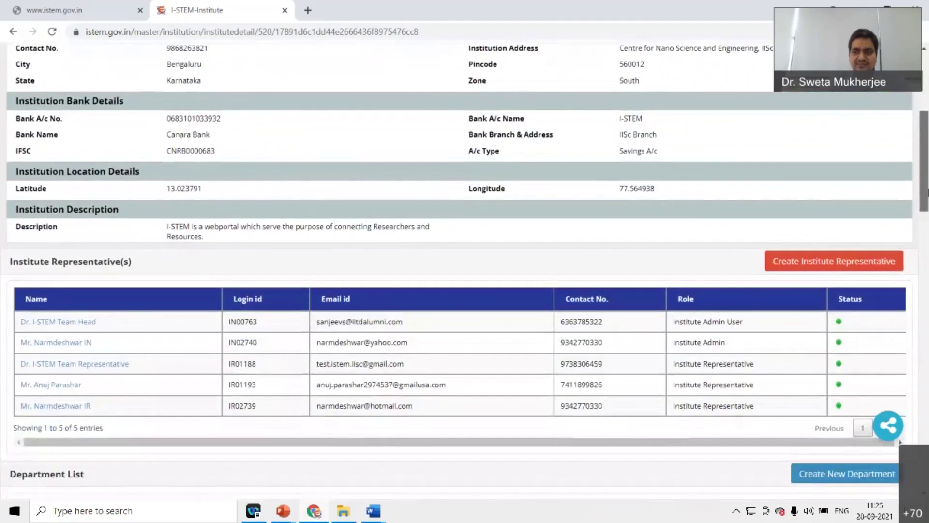
pyautogui.moveTo(928, 193); pyautogui.dragTo(927, 200)
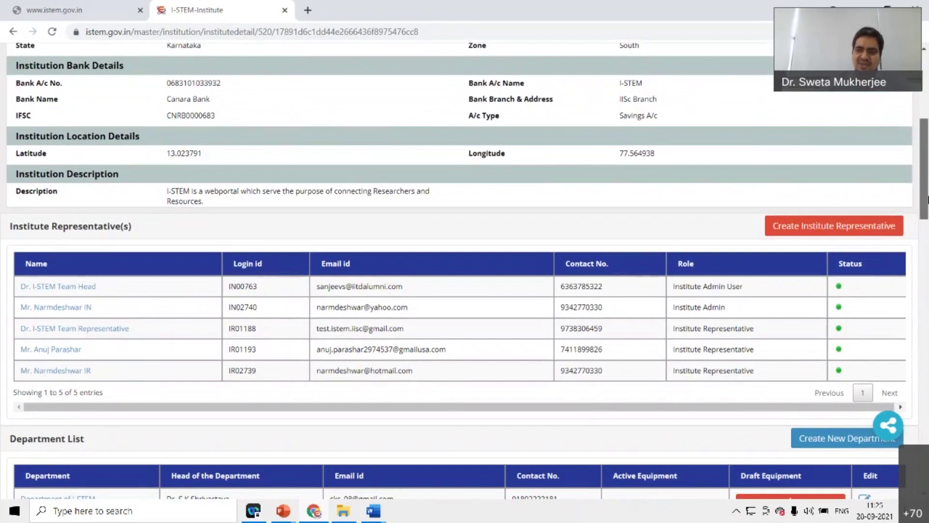
pyautogui.moveTo(927, 198); pyautogui.dragTo(927, 205)
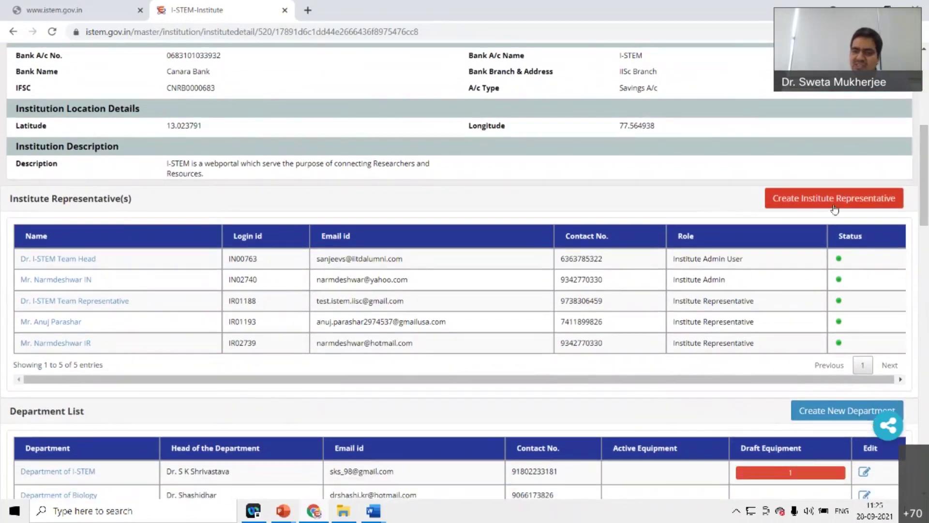
pyautogui.click(788, 204)
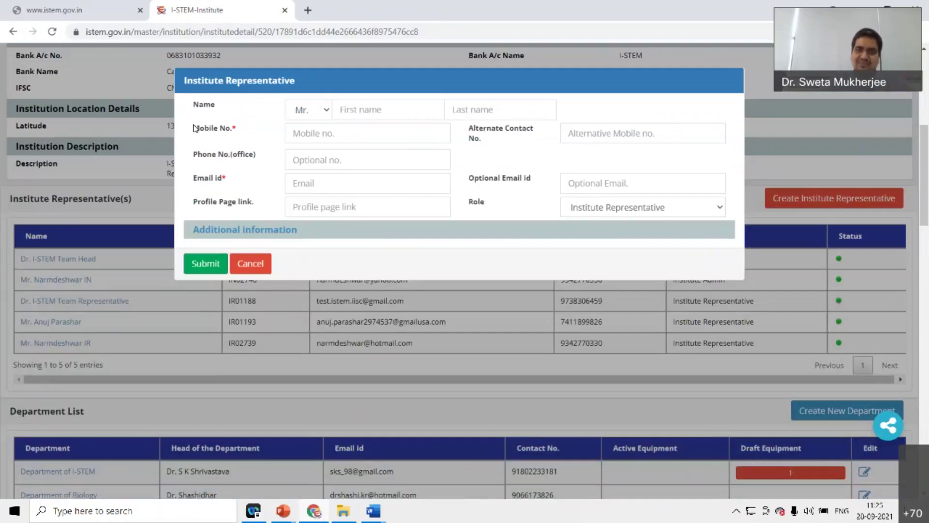
pyautogui.click(248, 233)
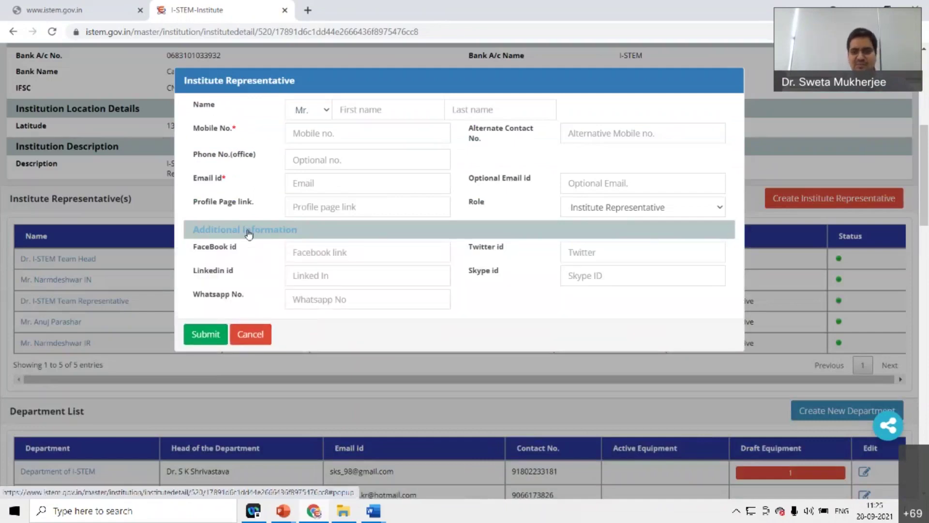
pyautogui.click(248, 234)
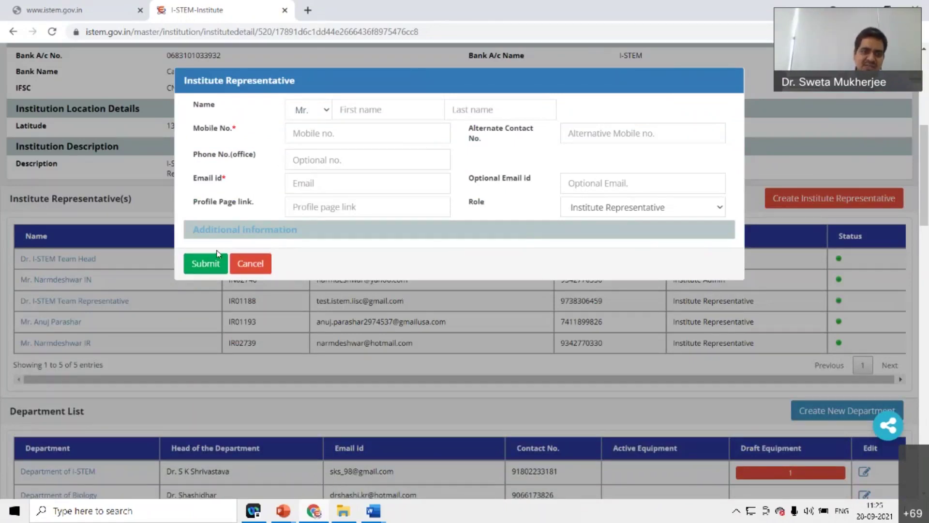
pyautogui.click(242, 264)
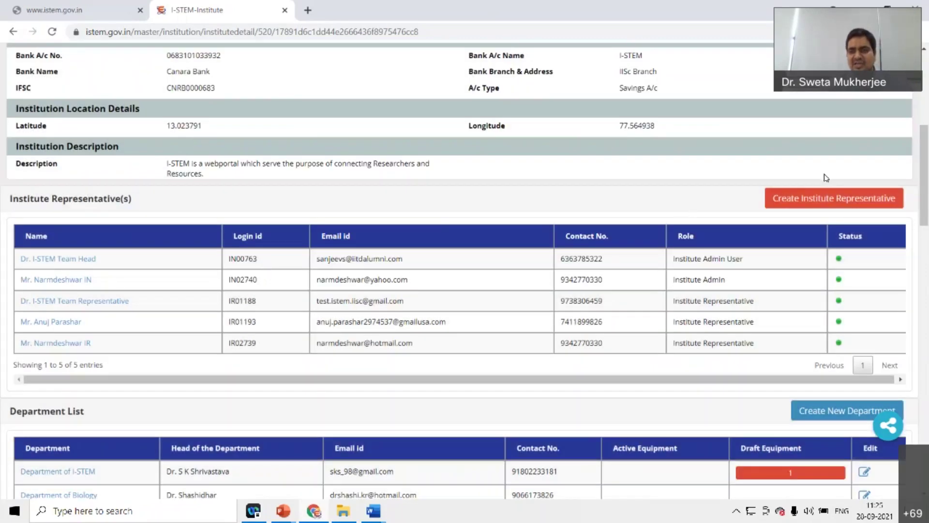
# Step: Reopen the Institute Representative creation form, highlight the mandatory Email id label and cancel the form
pyautogui.click(827, 199)
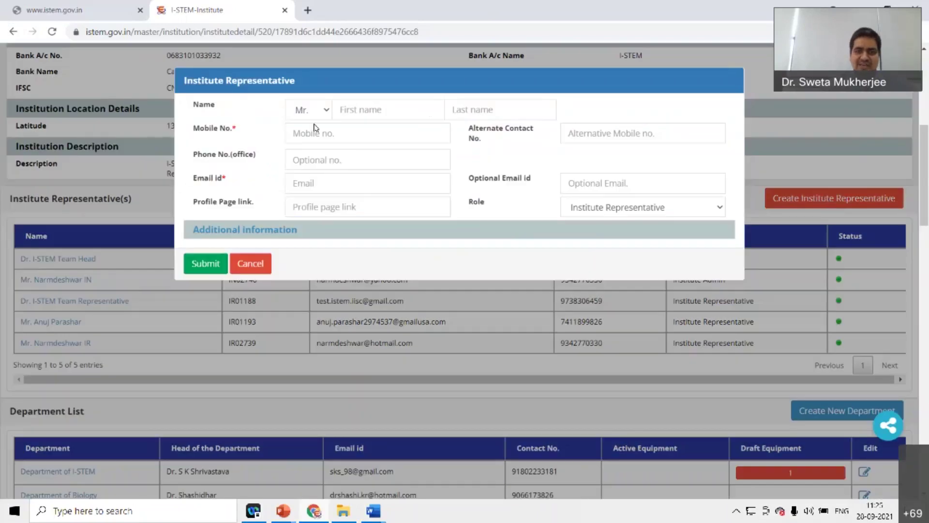
pyautogui.moveTo(189, 187); pyautogui.dragTo(242, 184)
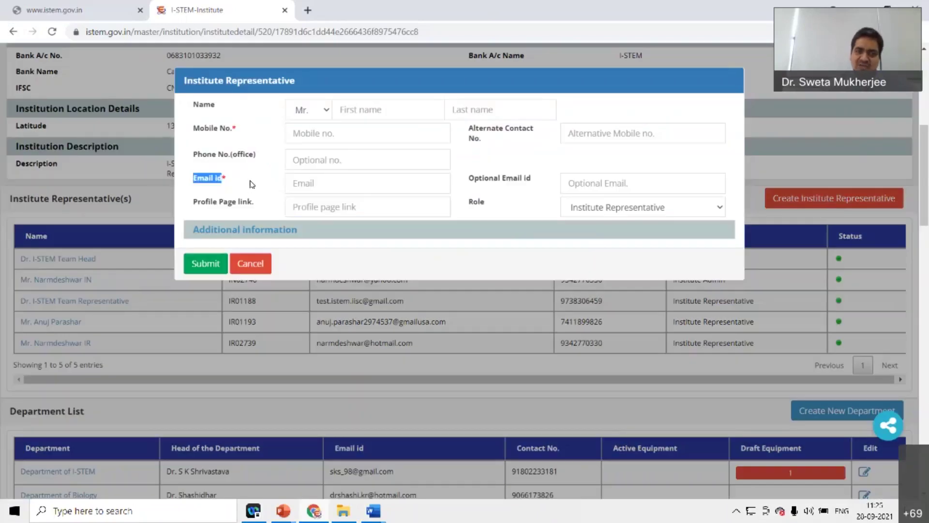
pyautogui.click(254, 266)
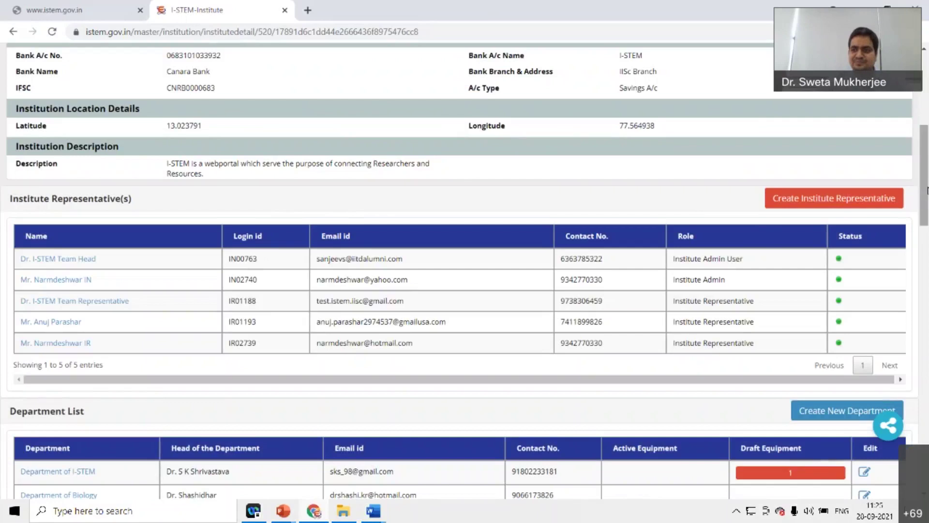
# Step: View the Department List and the blank new-department form with its mandatory fields, and return to the institution details without submitting
pyautogui.moveTo(925, 187); pyautogui.dragTo(927, 241)
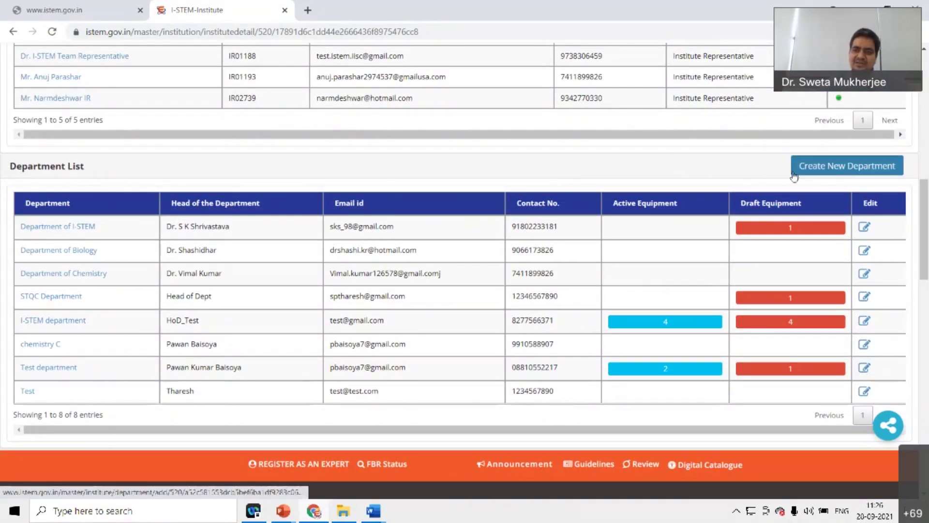
pyautogui.click(813, 173)
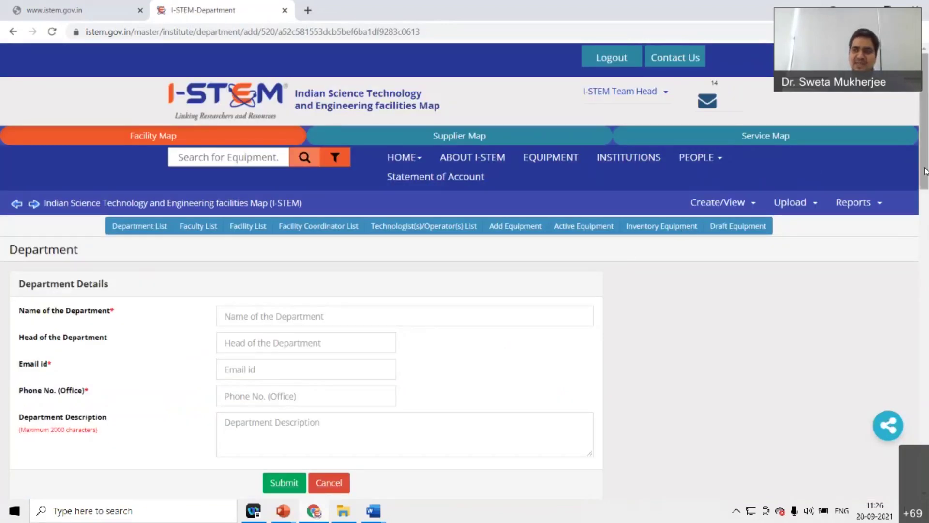
pyautogui.moveTo(925, 172); pyautogui.dragTo(928, 208)
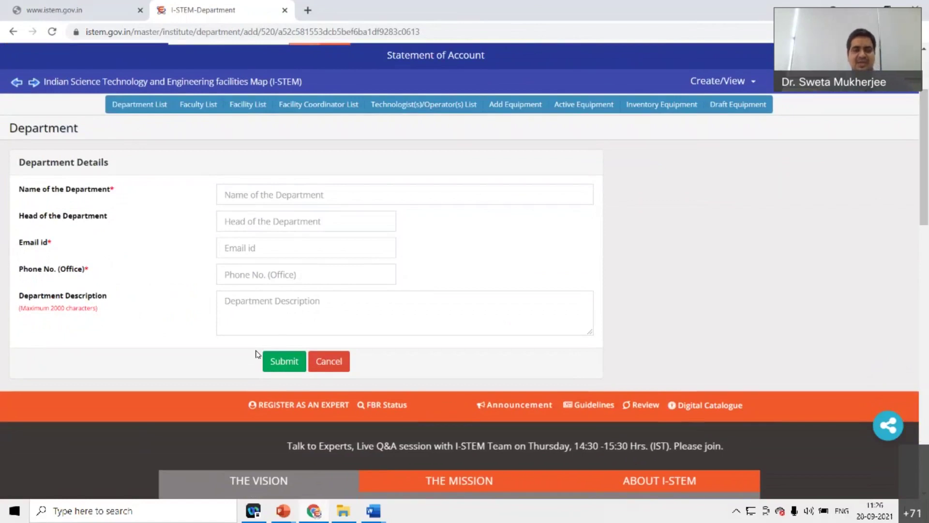
pyautogui.click(17, 82)
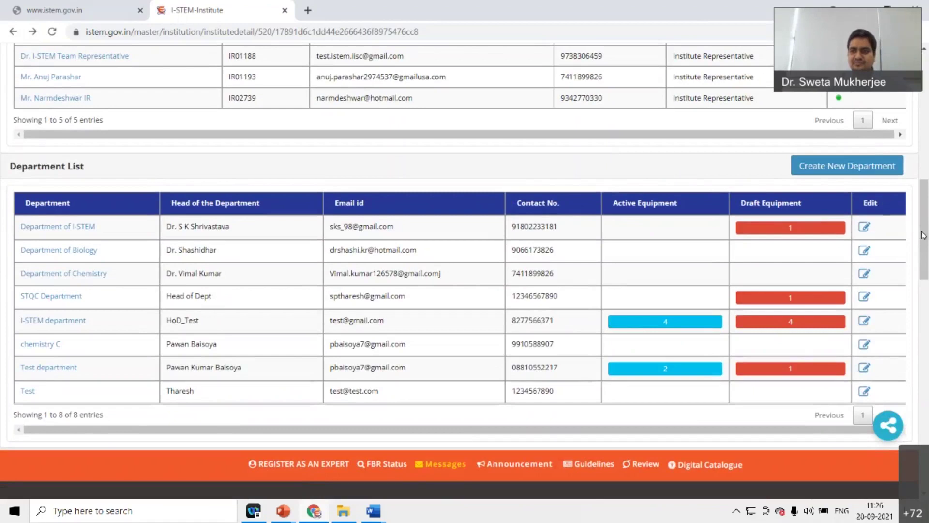
# Step: Open the bulk upload page for Departments and read its guidelines and the instructions for preparing the Excel sheet
pyautogui.moveTo(926, 242); pyautogui.dragTo(927, 97)
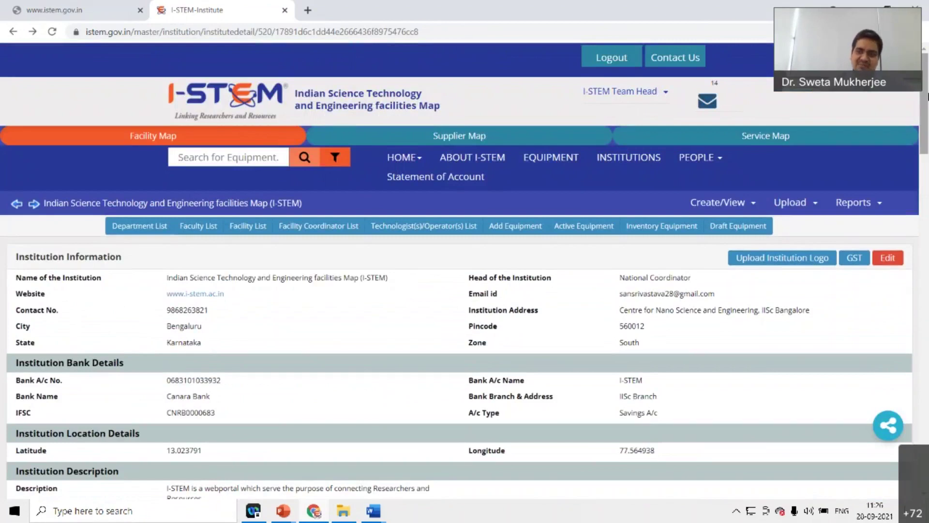
pyautogui.click(804, 208)
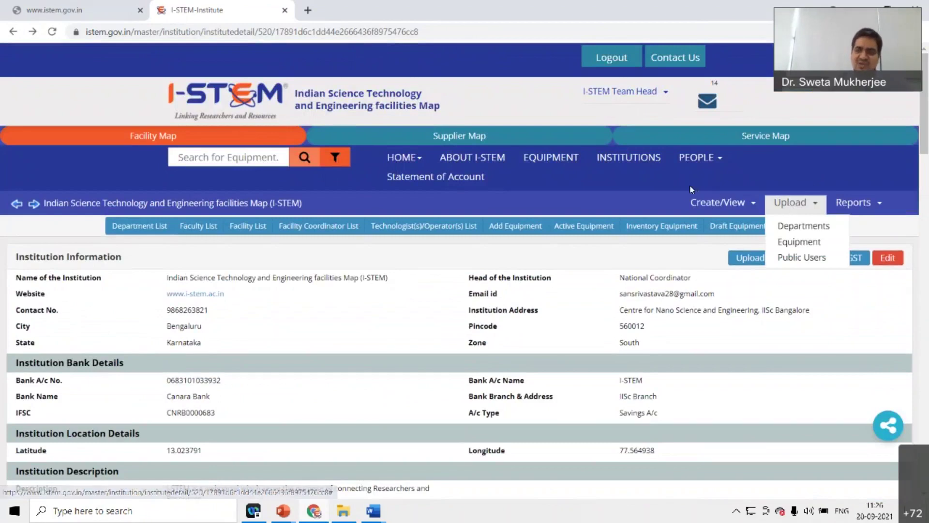
pyautogui.moveTo(794, 203)
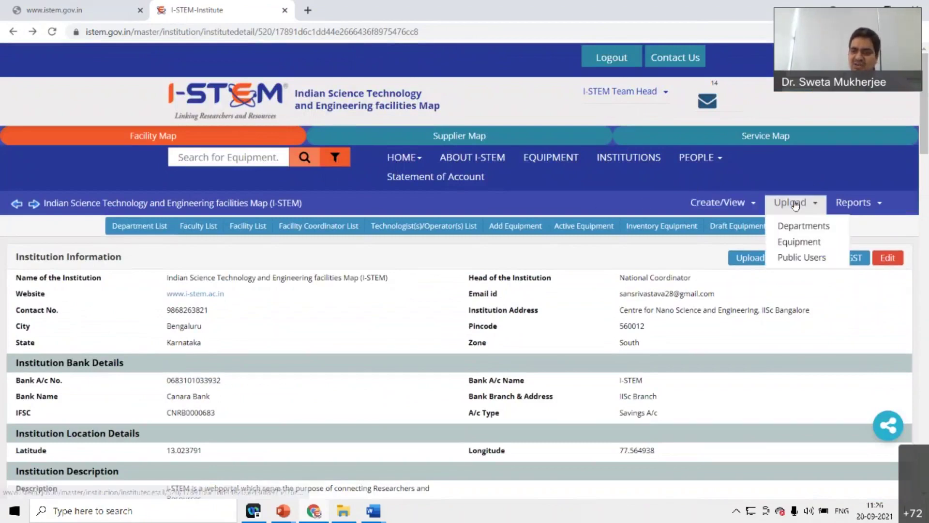
pyautogui.click(818, 227)
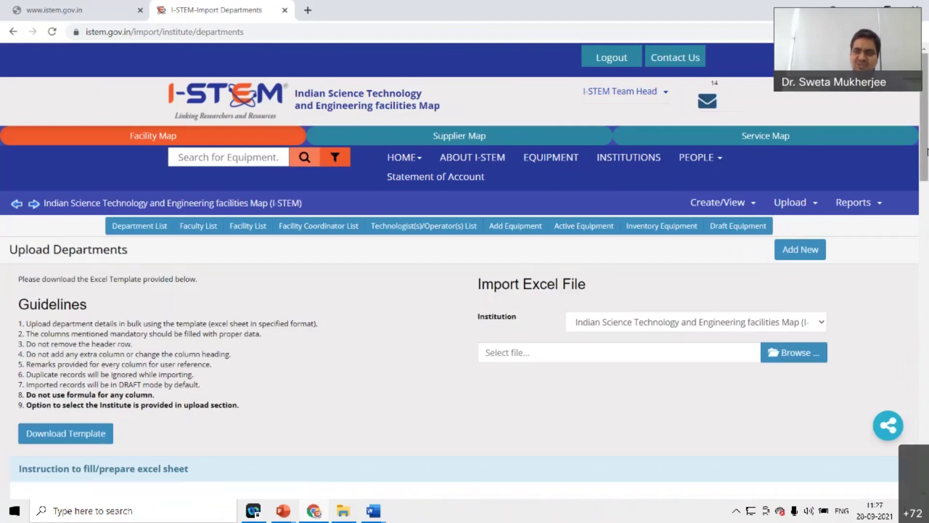
pyautogui.moveTo(926, 151)
pyautogui.mouseDown()
pyautogui.moveTo(927, 177)
pyautogui.moveTo(926, 168)
pyautogui.mouseUp()
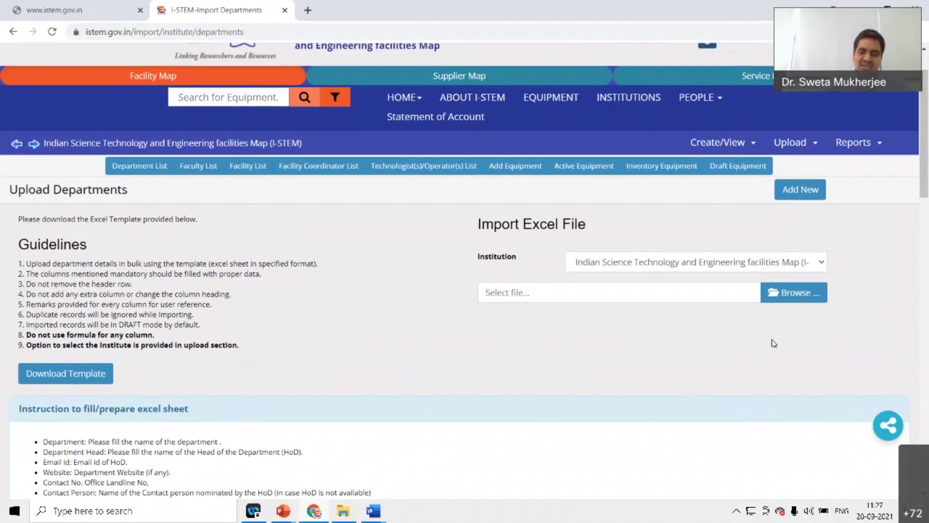
pyautogui.scroll(-3, 926, 178)
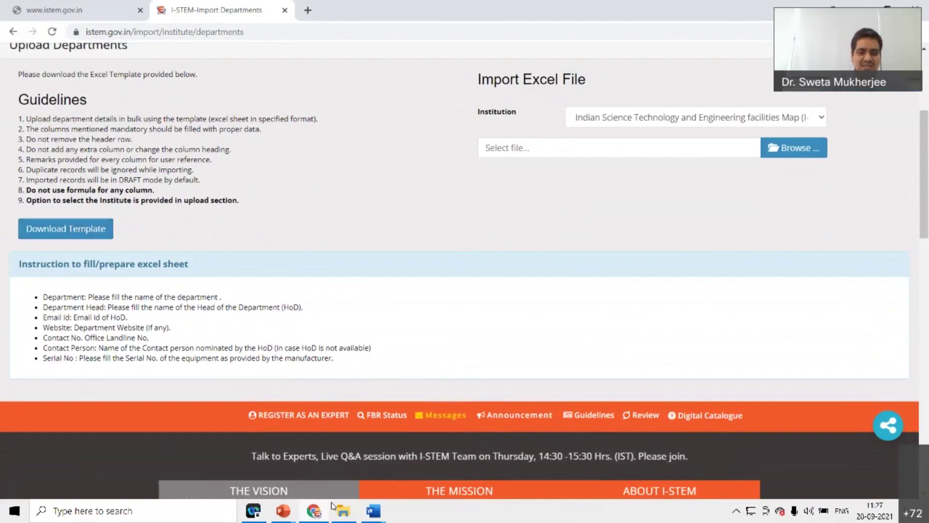
# Step: Switch to File Explorer, open the Departments Excel template from the 28-09-2021 folder and go through its header columns
pyautogui.click(344, 512)
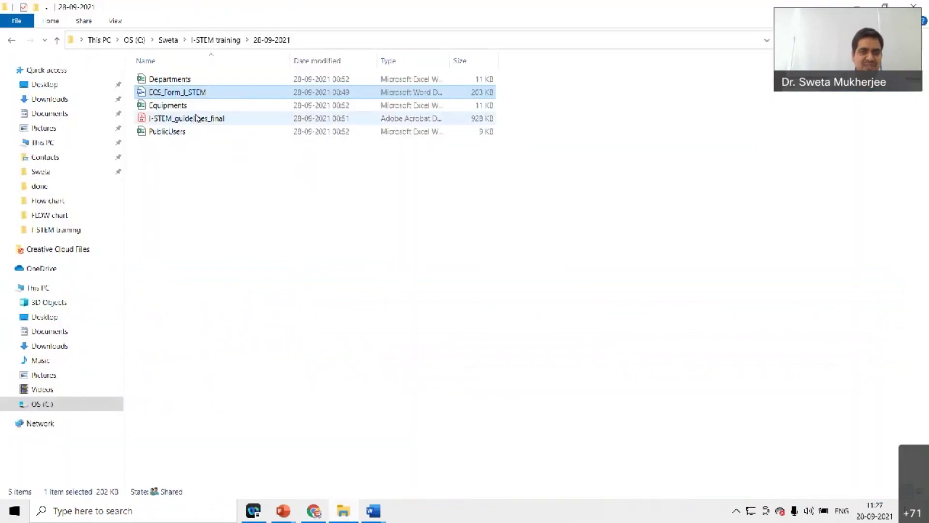
pyautogui.doubleClick(201, 79)
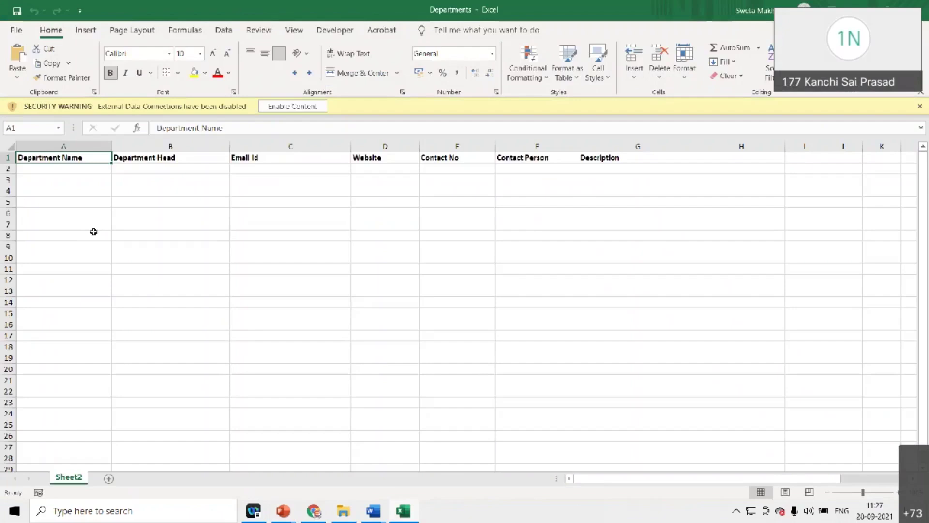
pyautogui.click(93, 231)
pyautogui.press('Up')
pyautogui.press('Up')
pyautogui.press('Up')
pyautogui.press('Up')
pyautogui.press('Up')
pyautogui.press('Up')
pyautogui.press('Up')
pyautogui.press('Right')
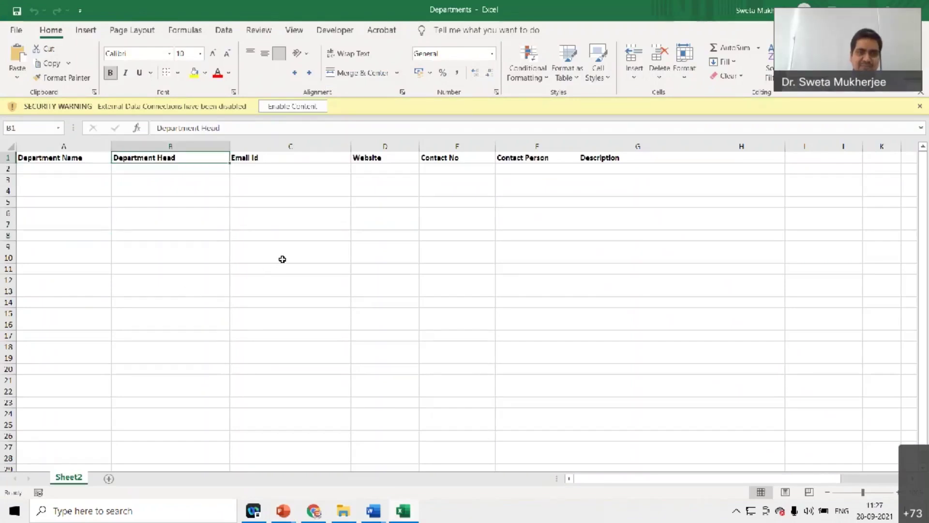
pyautogui.press('Right')
pyautogui.press('Right')
pyautogui.press('Left')
pyautogui.press('Right')
pyautogui.press('Right')
pyautogui.press('Right')
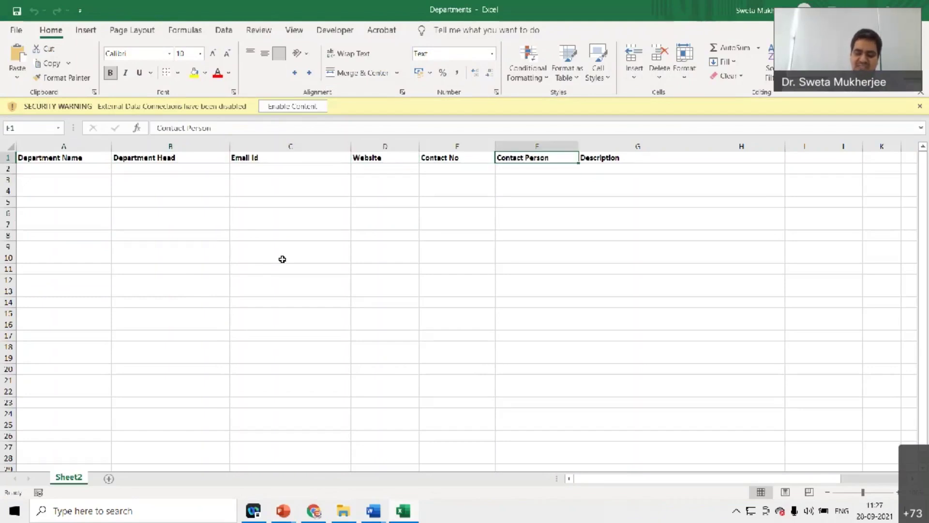
pyautogui.press('Left')
pyautogui.press('Return')
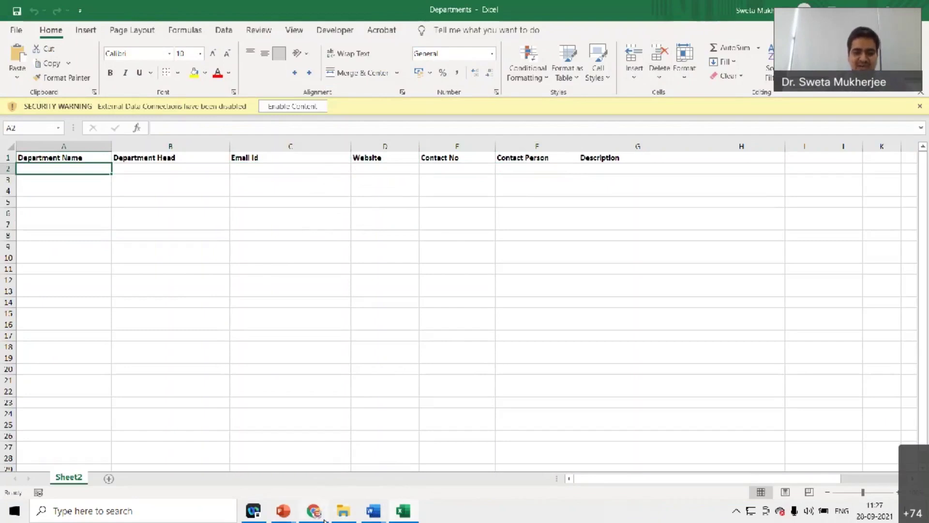
# Step: Switch back to the Upload Departments page in Chrome and choose I_STEM portal trainning _ tracker.xlsx as the Excel file to import
pyautogui.moveTo(324, 517)
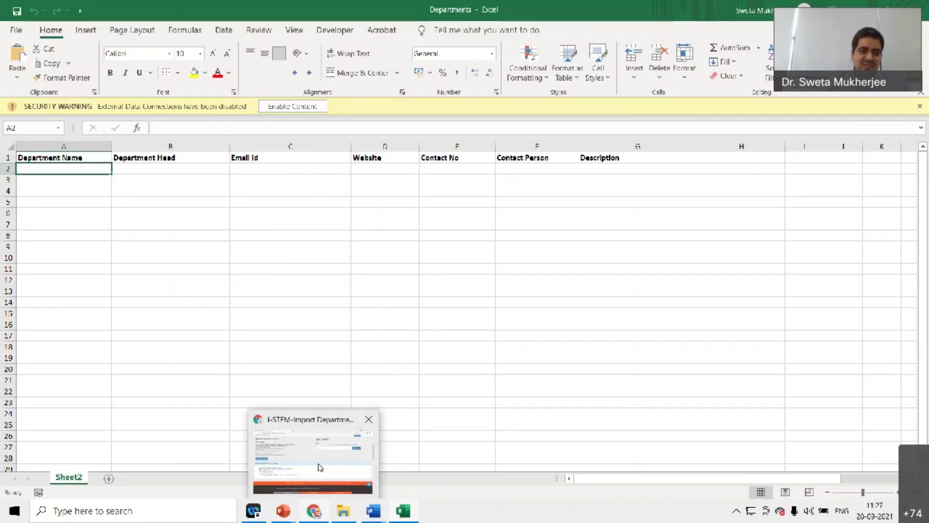
pyautogui.click(319, 467)
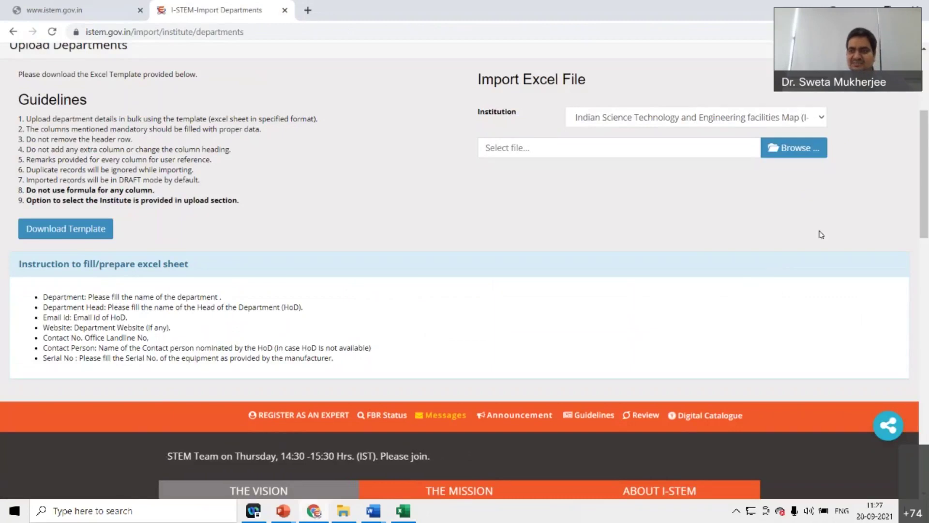
pyautogui.moveTo(926, 201); pyautogui.dragTo(927, 165)
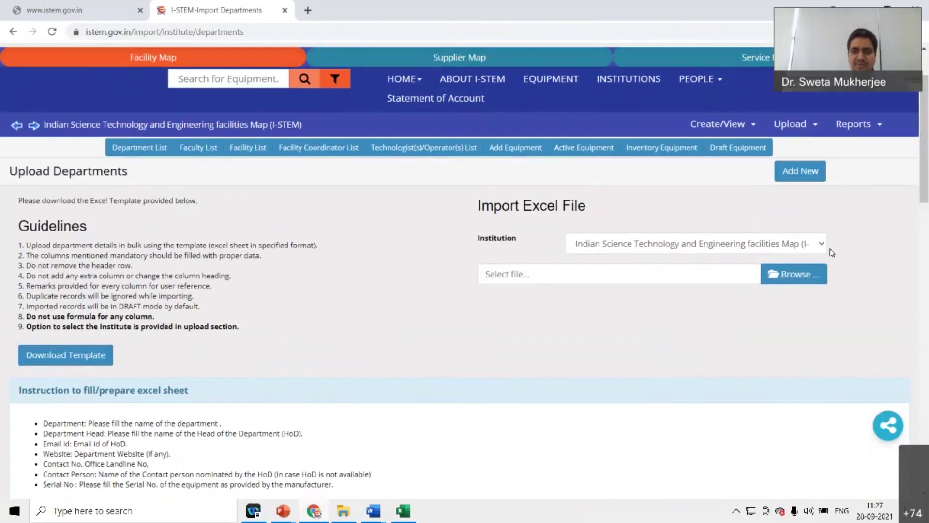
pyautogui.click(789, 278)
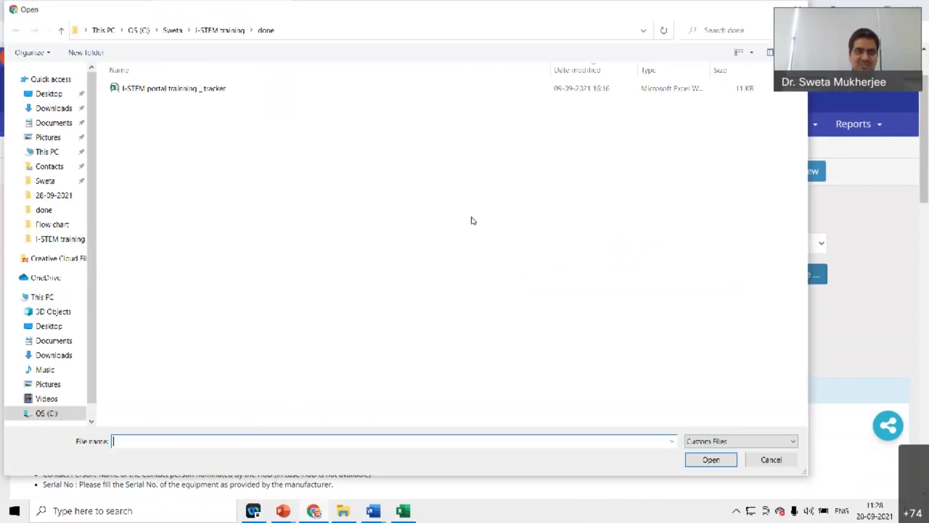
pyautogui.doubleClick(149, 92)
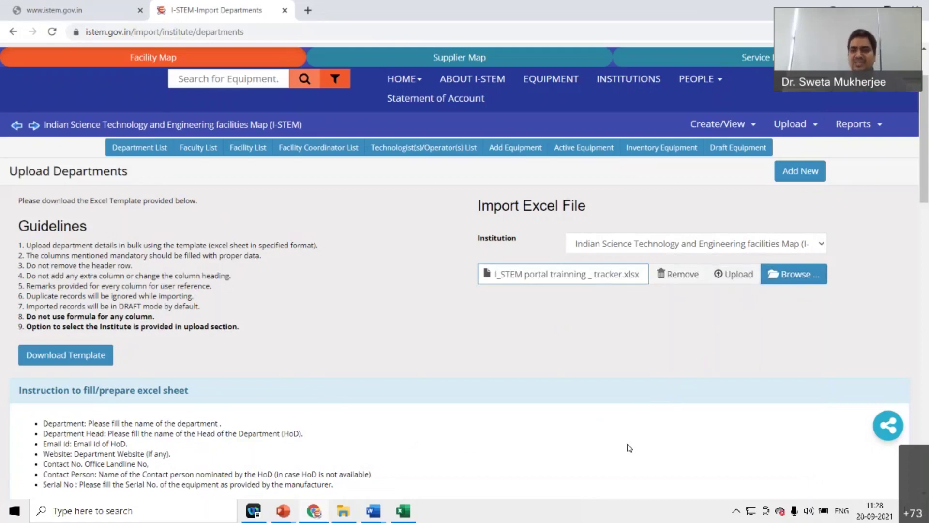
# Step: Open the I-STEM institution's details from the R&D Organisations Institution list and open the I-STEM department from its Department List
pyautogui.click(718, 124)
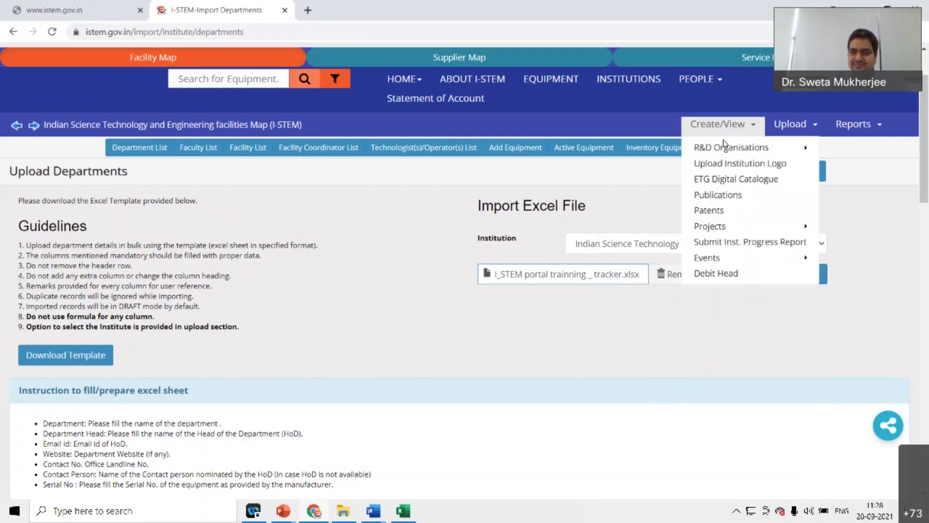
pyautogui.moveTo(726, 150)
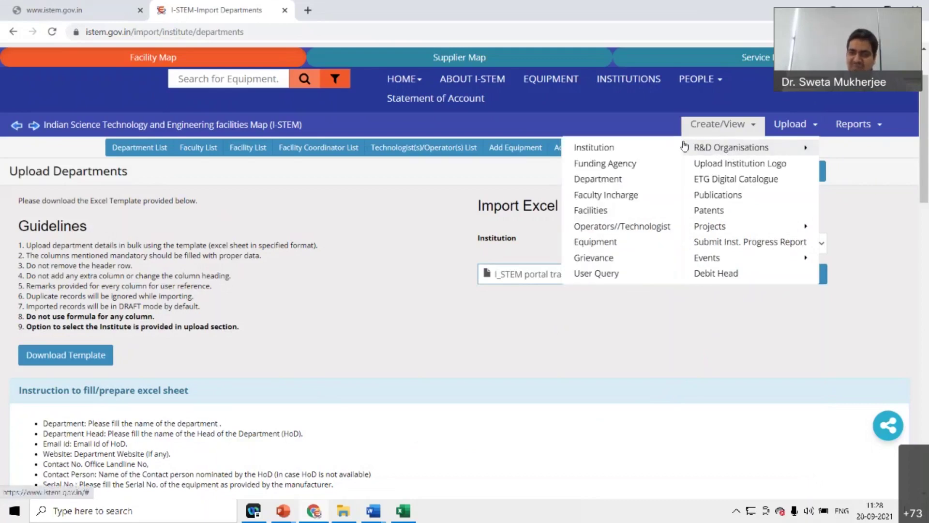
pyautogui.click(632, 150)
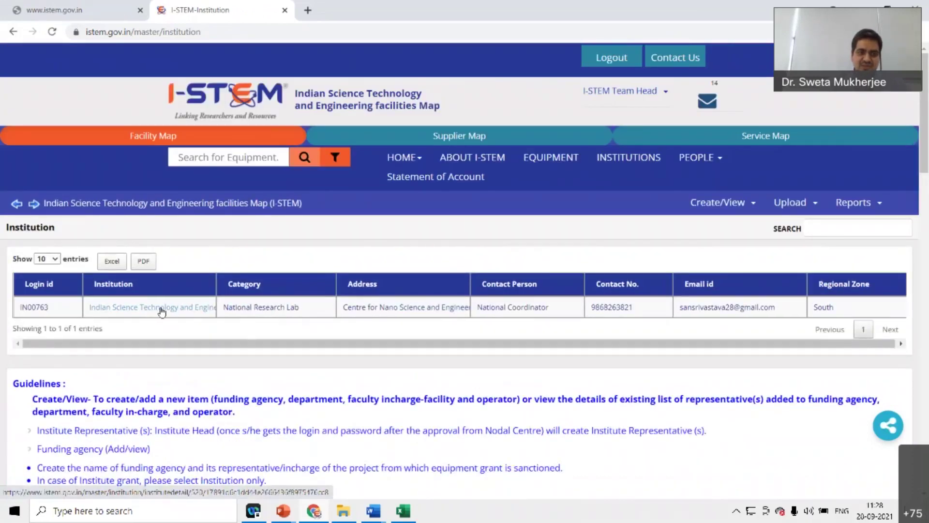
pyautogui.click(162, 311)
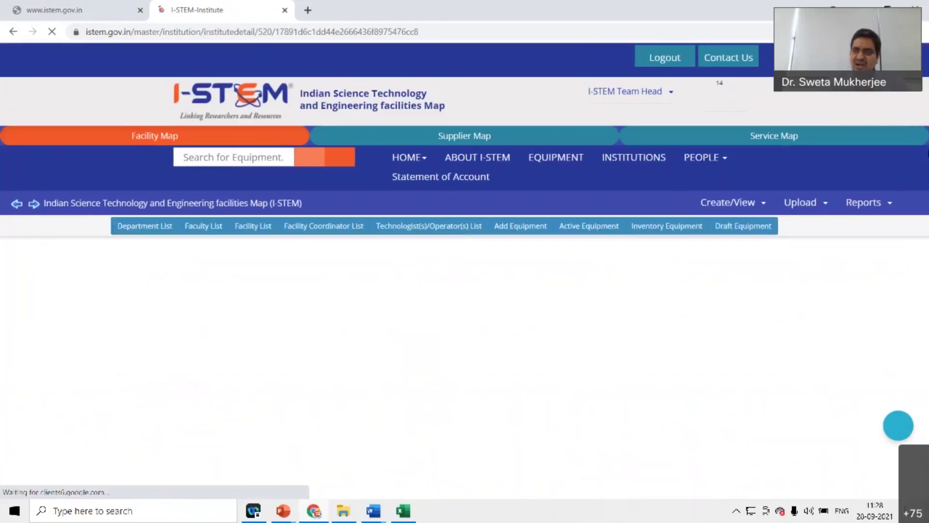
pyautogui.moveTo(924, 137); pyautogui.dragTo(926, 275)
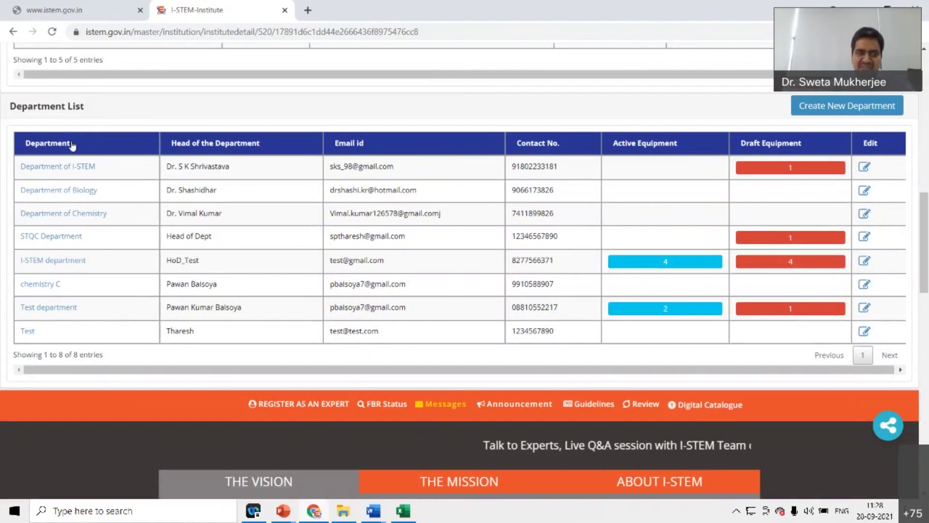
pyautogui.click(48, 263)
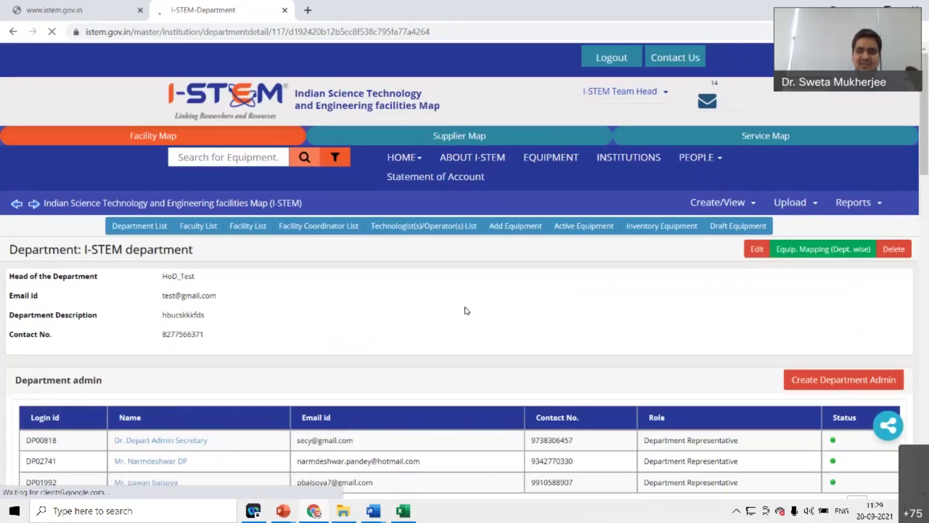
# Step: Open the department admin creation form, and expand and collapse its Additional Information fields
pyautogui.scroll(-2, 922, 171)
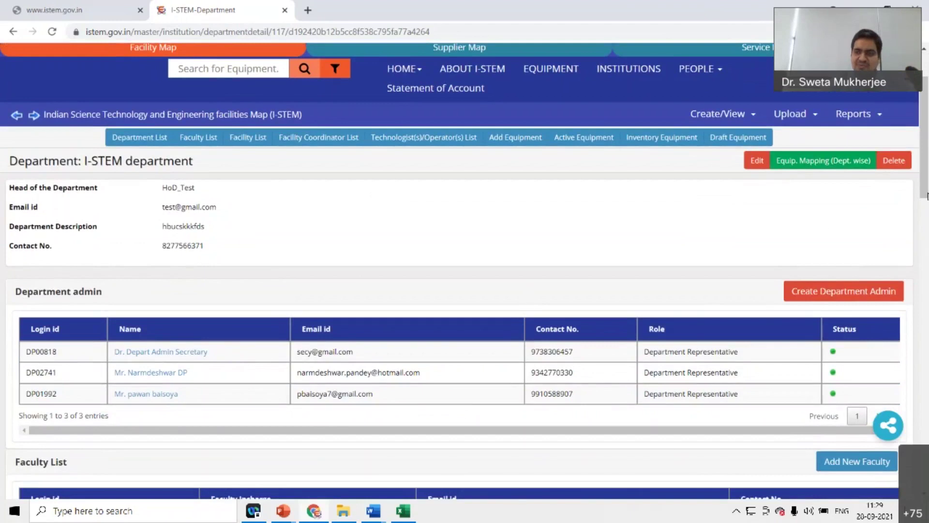
pyautogui.scroll(-2, 812, 192)
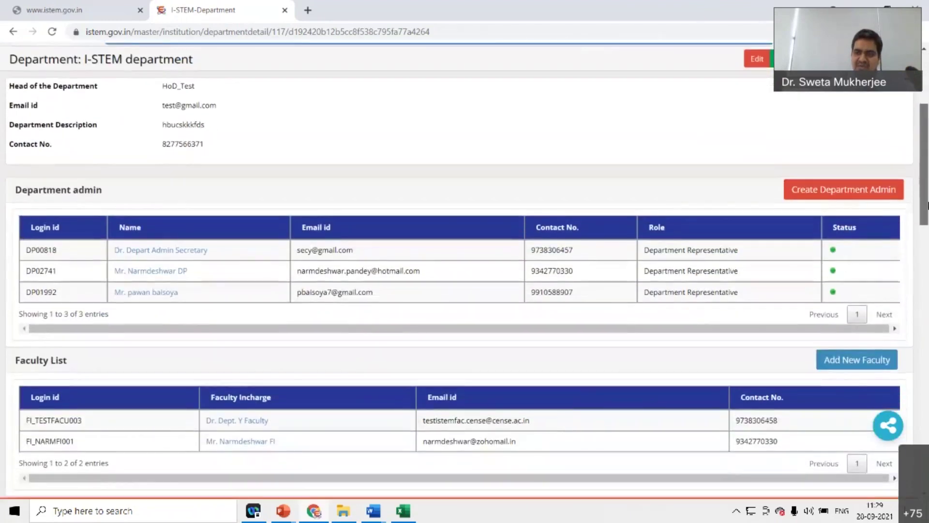
pyautogui.click(823, 194)
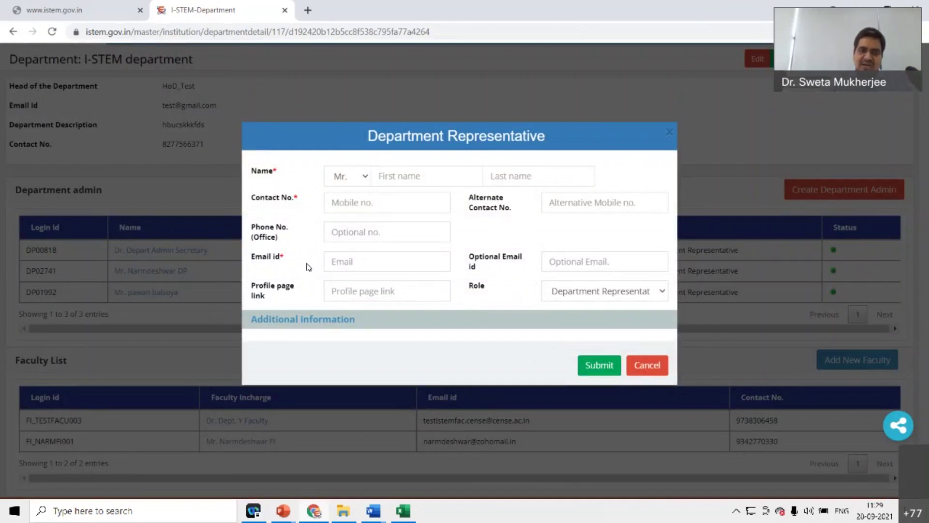
pyautogui.click(318, 322)
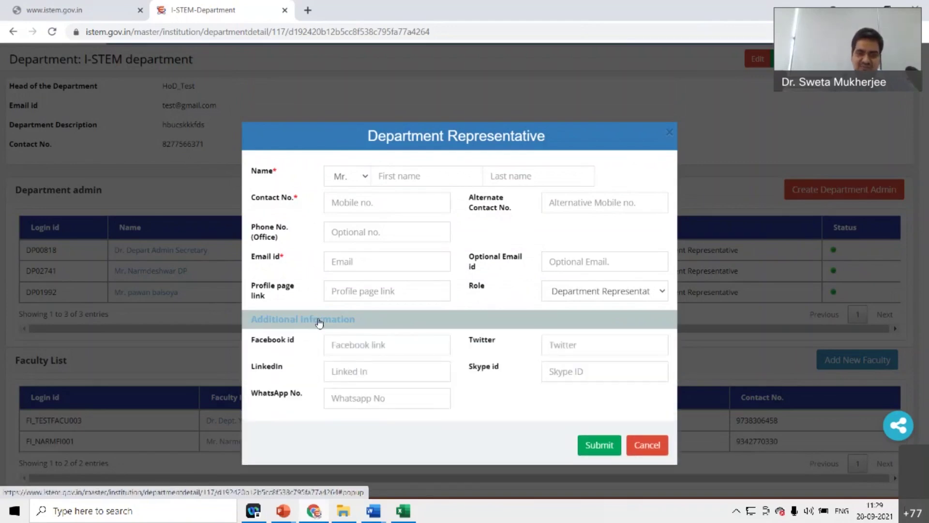
pyautogui.click(318, 321)
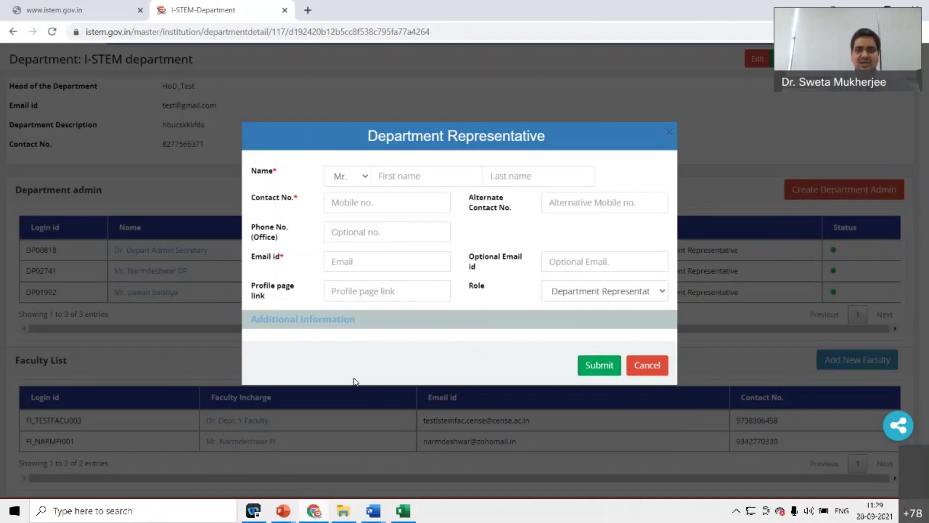
# Step: Highlight the mandatory Email id label in the Department Representative form, cancel the form and view the Faculty List section
pyautogui.moveTo(250, 260); pyautogui.dragTo(291, 261)
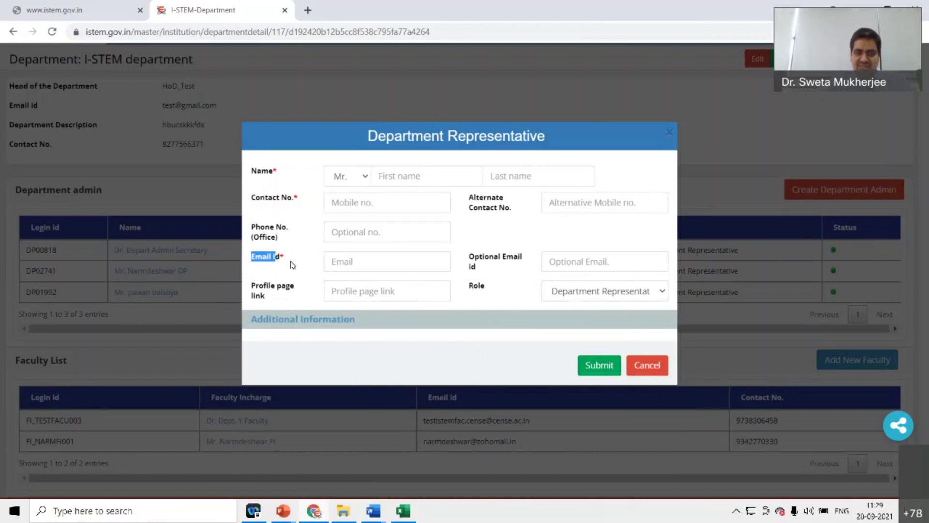
pyautogui.click(290, 278)
pyautogui.moveTo(280, 256); pyautogui.dragTo(245, 256)
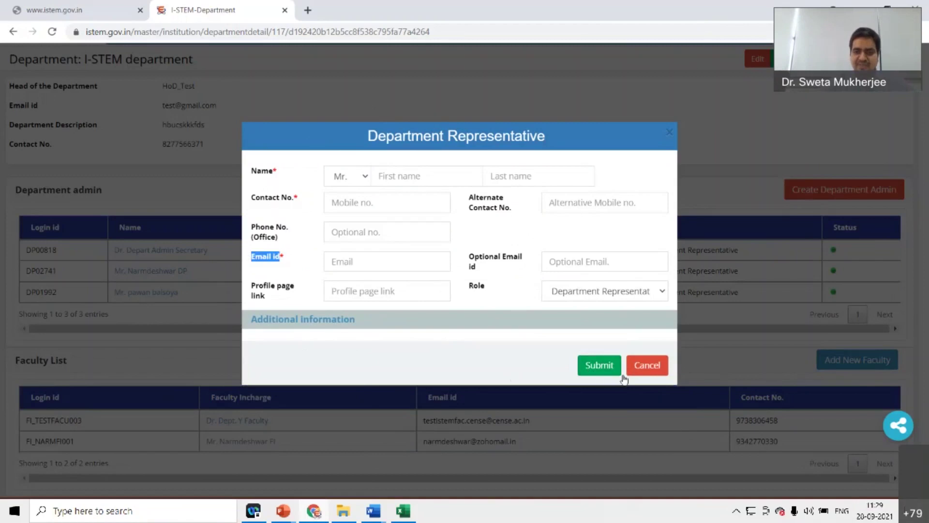
pyautogui.click(648, 371)
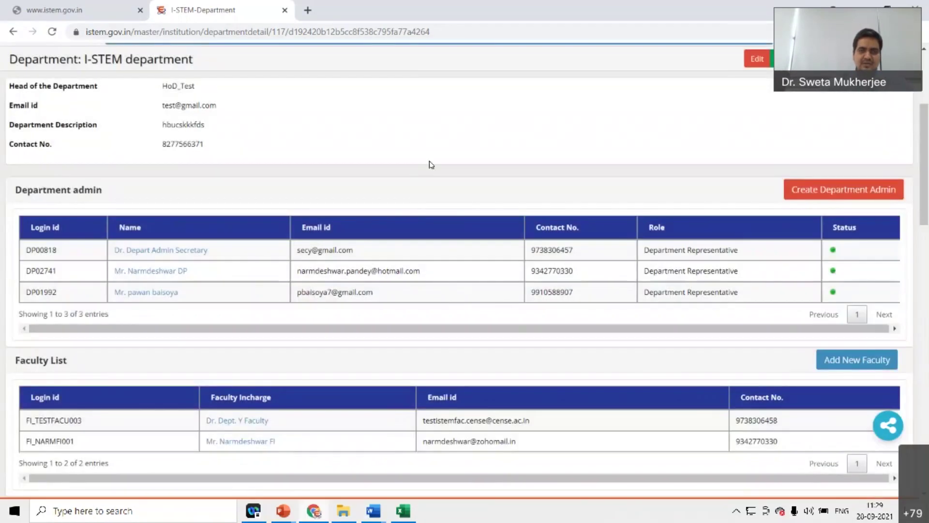
pyautogui.moveTo(925, 177)
pyautogui.mouseDown()
pyautogui.moveTo(927, 211)
pyautogui.moveTo(927, 184)
pyautogui.mouseUp()
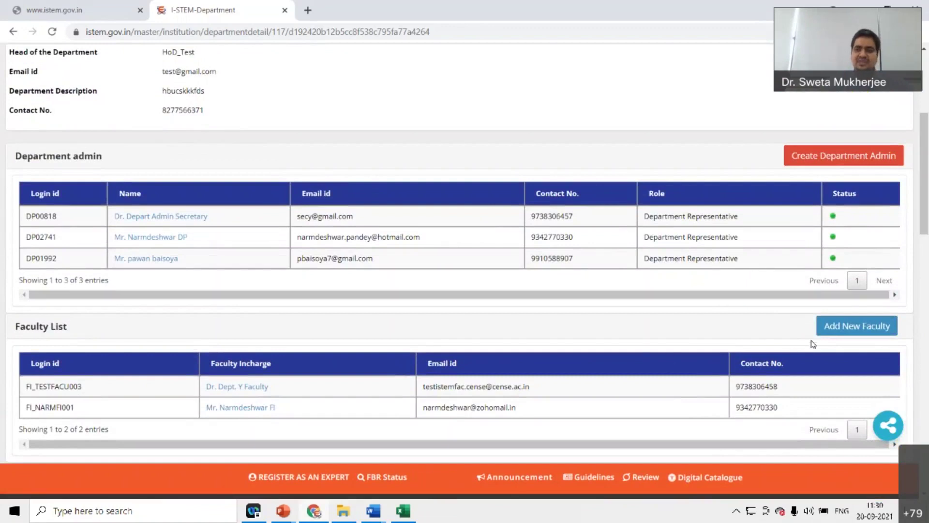
# Step: Open the Add Faculty Incharge form from the Faculty List and select I-STEM department as the faculty's department
pyautogui.moveTo(924, 200); pyautogui.dragTo(927, 167)
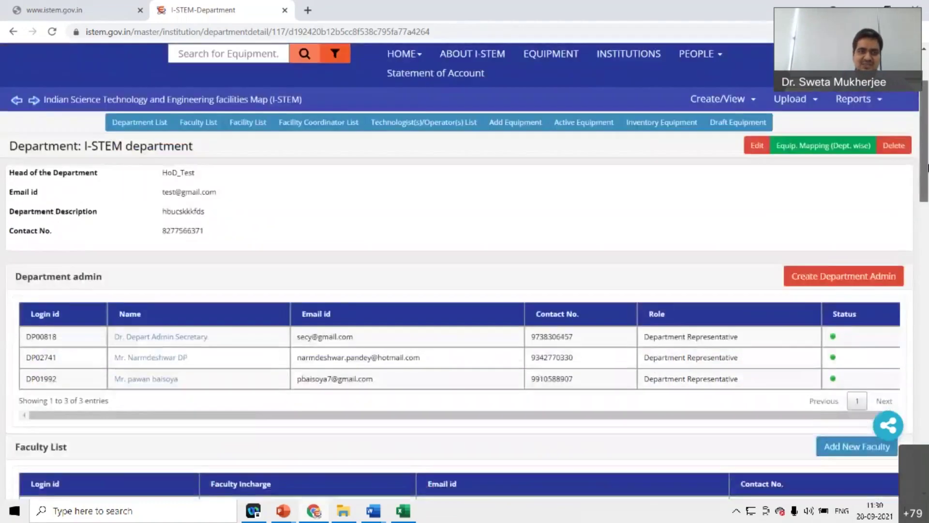
pyautogui.scroll(-5, 919, 184)
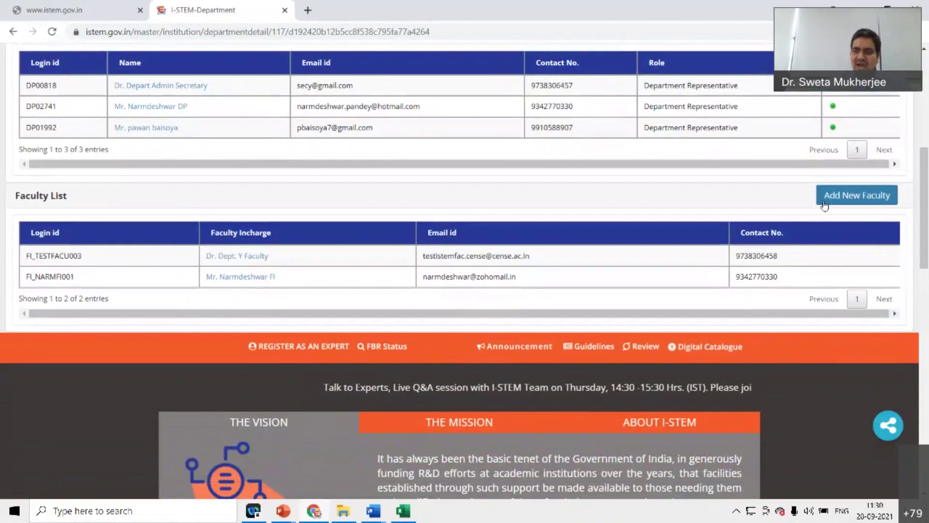
pyautogui.click(843, 197)
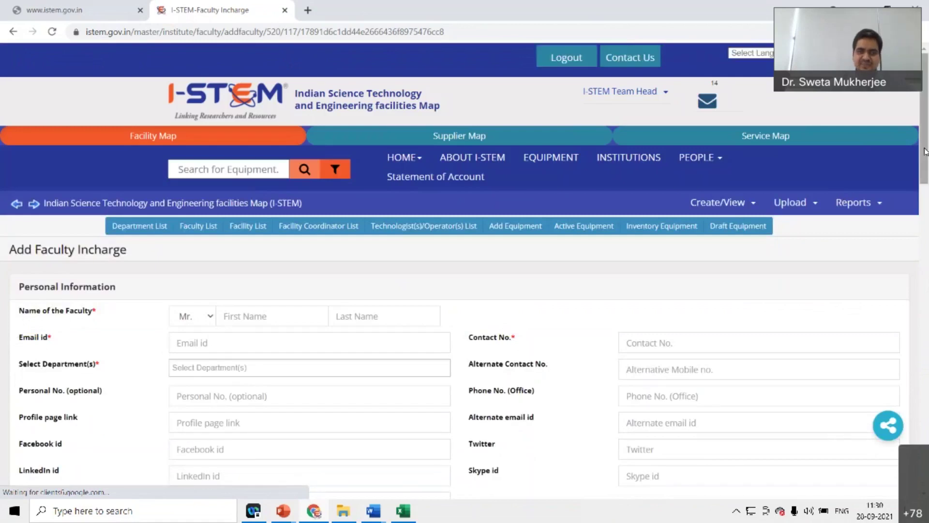
pyautogui.scroll(-3, 924, 152)
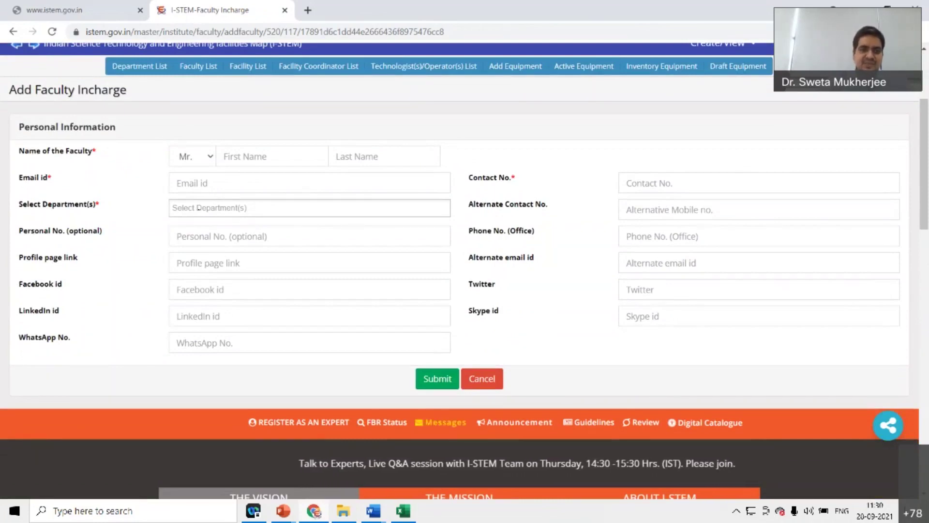
pyautogui.click(198, 208)
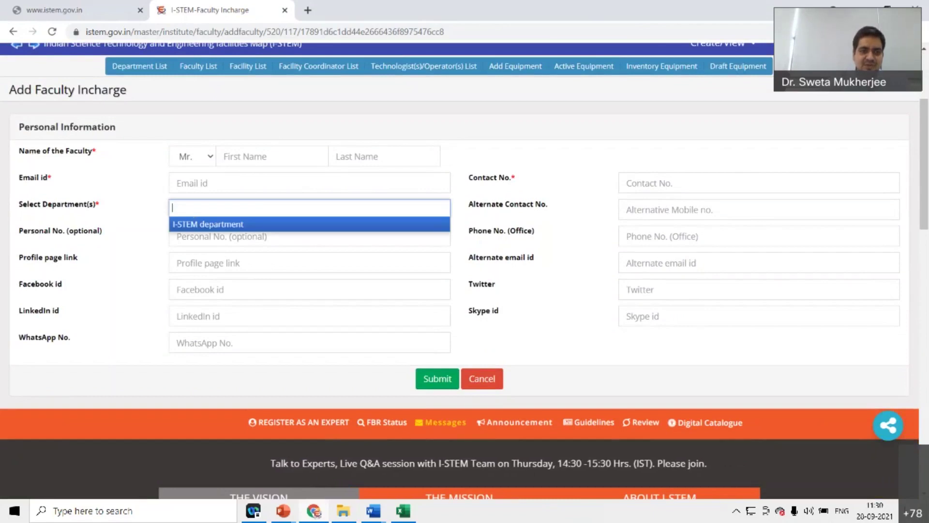
pyautogui.click(226, 226)
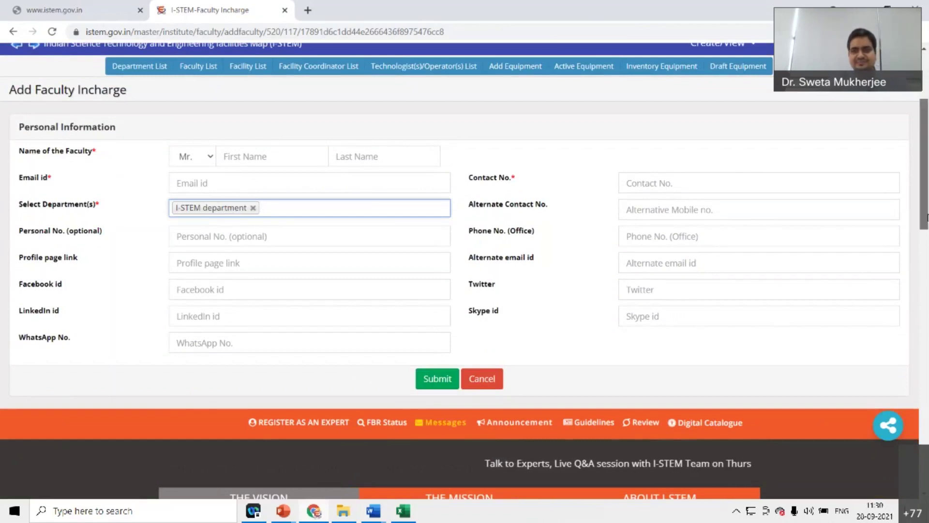
# Step: Return to the I-STEM department page and open the details of Dept. Y Faculty from the Faculty List
pyautogui.scroll(3, 42, 165)
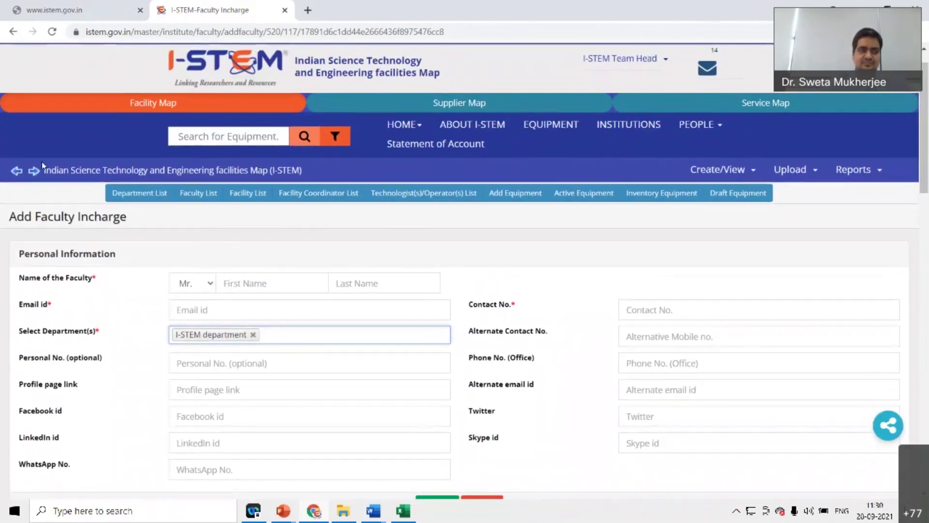
pyautogui.click(16, 173)
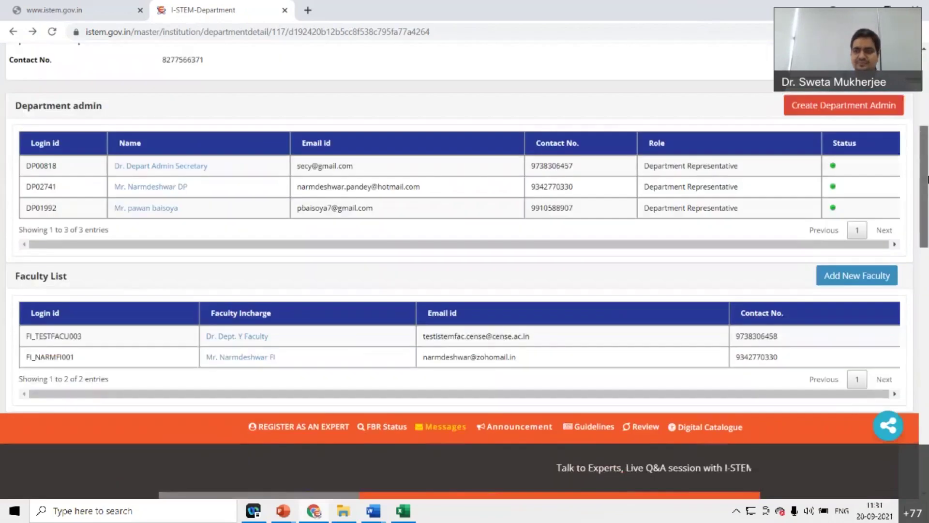
pyautogui.moveTo(927, 205)
pyautogui.mouseDown()
pyautogui.moveTo(927, 179)
pyautogui.moveTo(927, 216)
pyautogui.mouseUp()
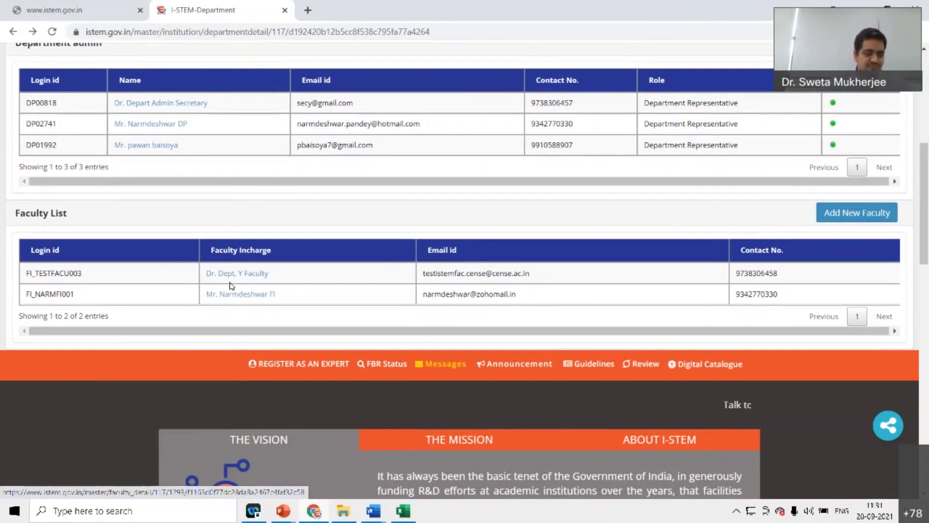
pyautogui.click(247, 275)
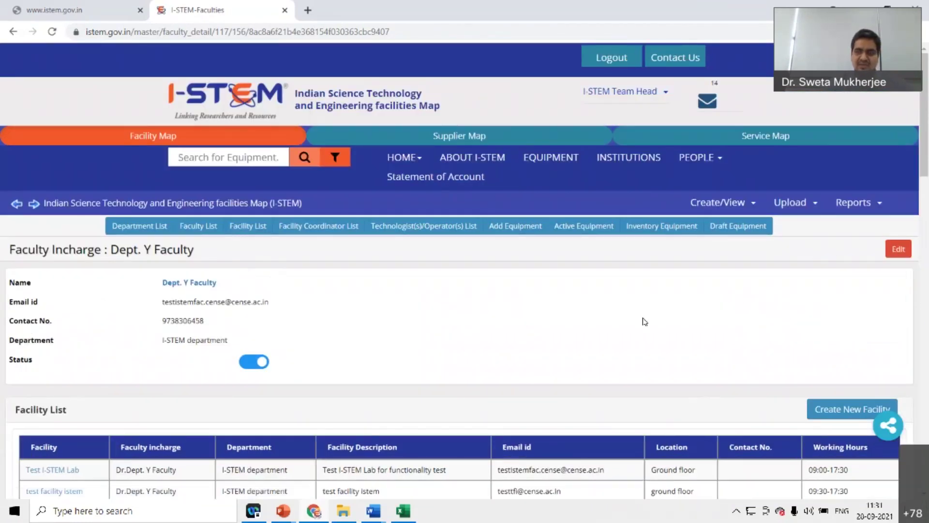
# Step: Deactivate the Dept. Y Faculty account's status and activate it again
pyautogui.moveTo(924, 158)
pyautogui.mouseDown()
pyautogui.moveTo(927, 192)
pyautogui.moveTo(927, 169)
pyautogui.mouseUp()
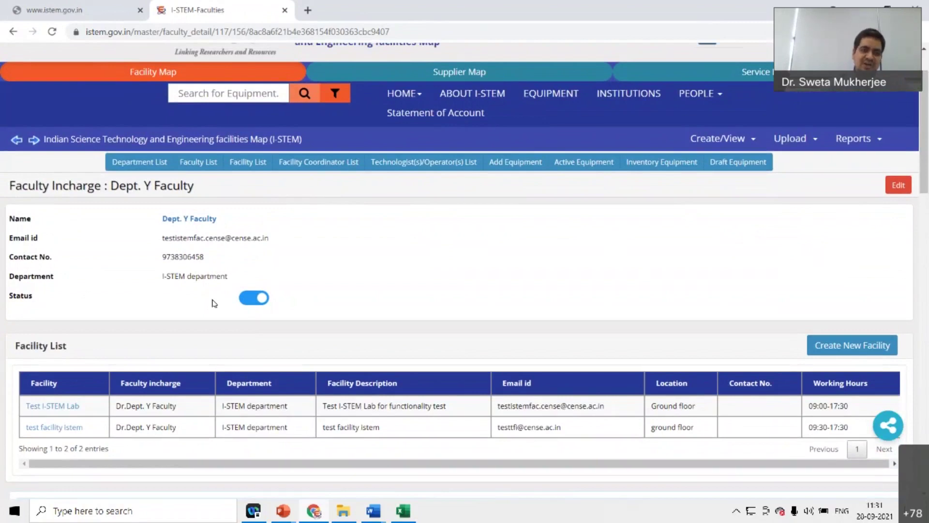
pyautogui.click(252, 298)
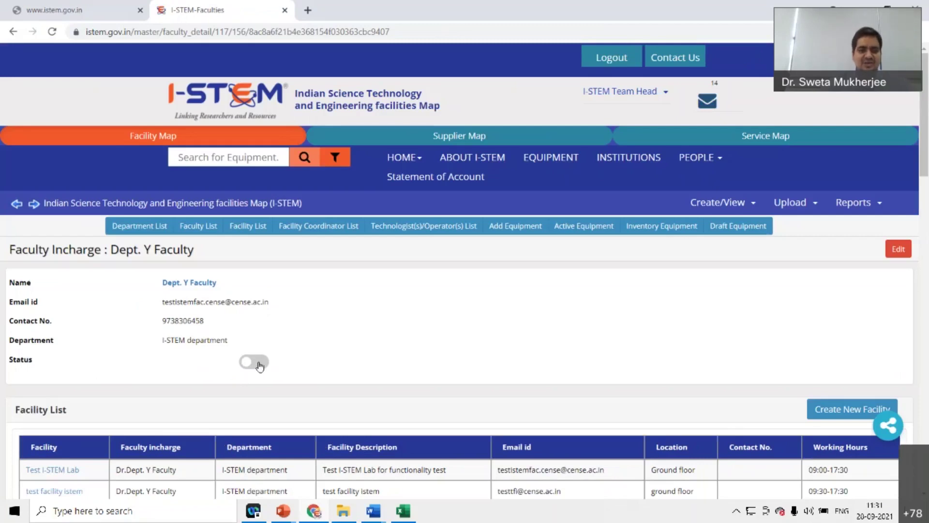
pyautogui.click(260, 365)
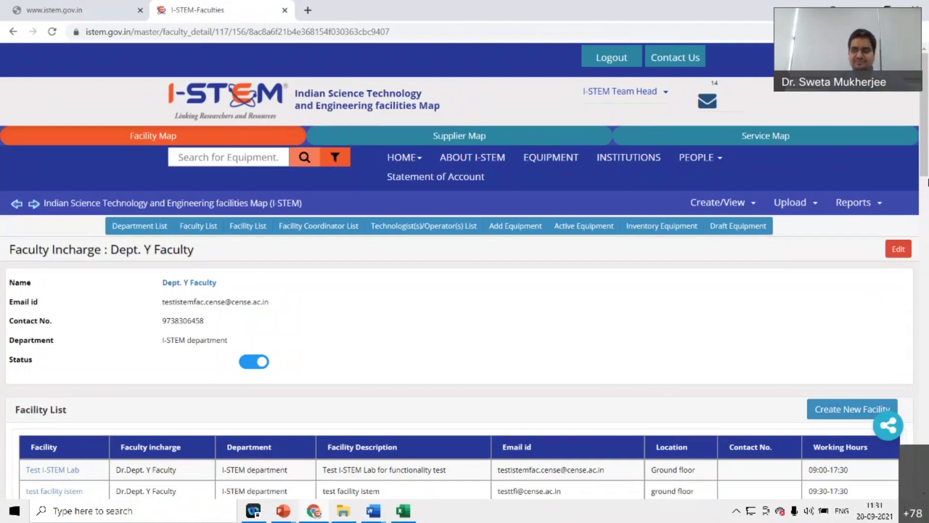
# Step: Open the new facility form for Dept. Y Faculty, review its fields, and return to the faculty's details page
pyautogui.moveTo(927, 150); pyautogui.dragTo(927, 192)
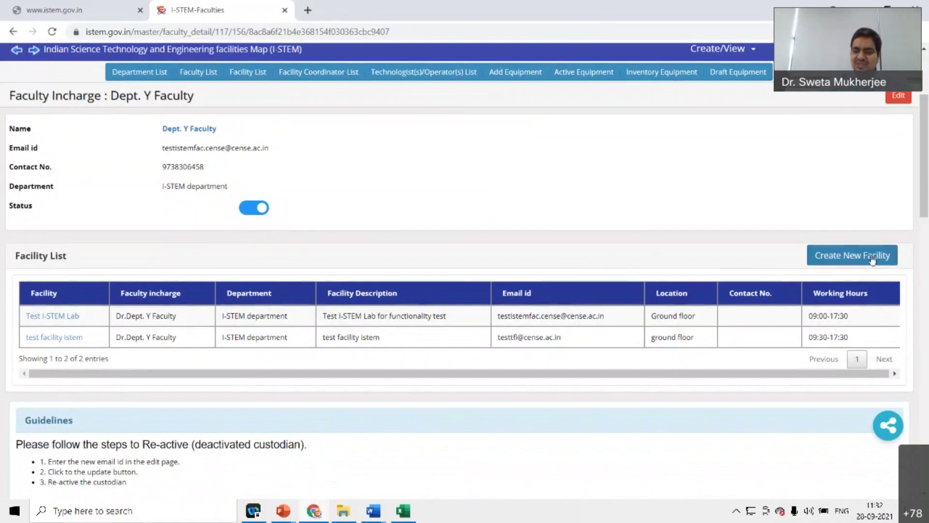
pyautogui.moveTo(928, 200); pyautogui.dragTo(927, 221)
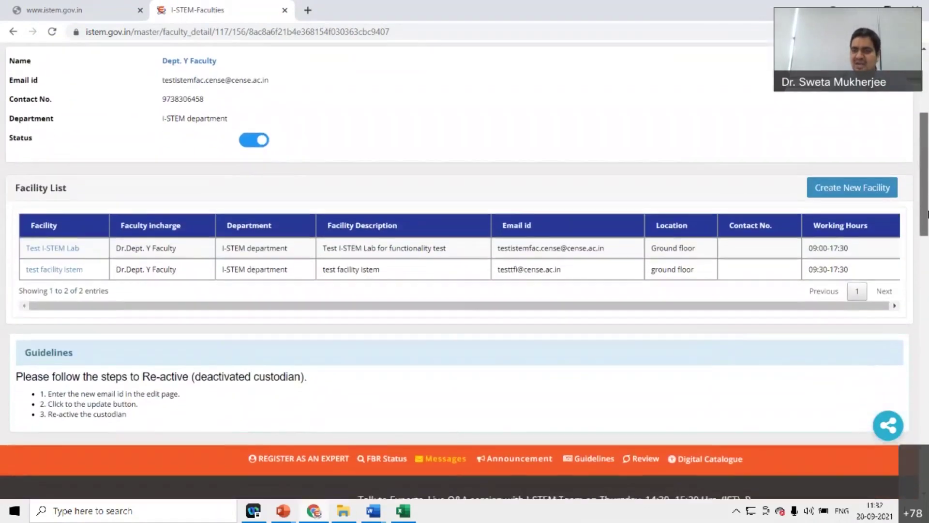
pyautogui.click(852, 188)
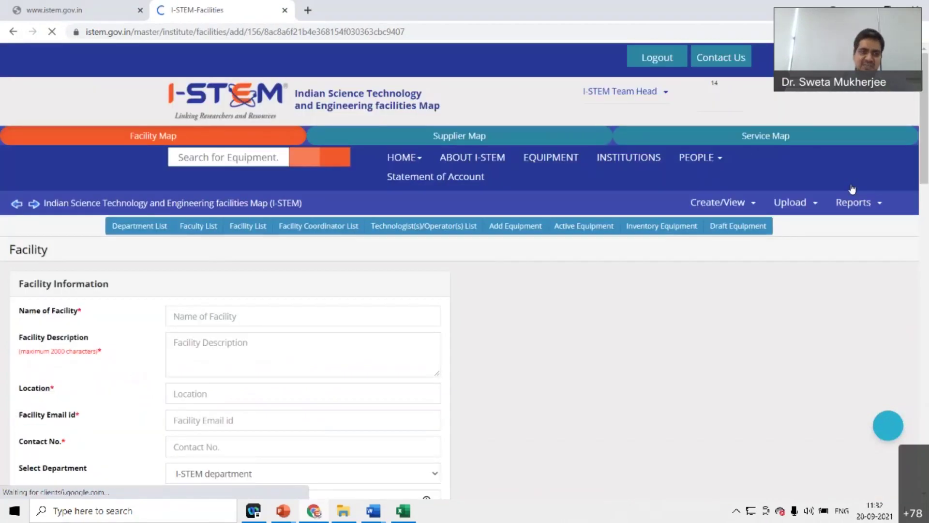
pyautogui.moveTo(927, 165); pyautogui.dragTo(926, 214)
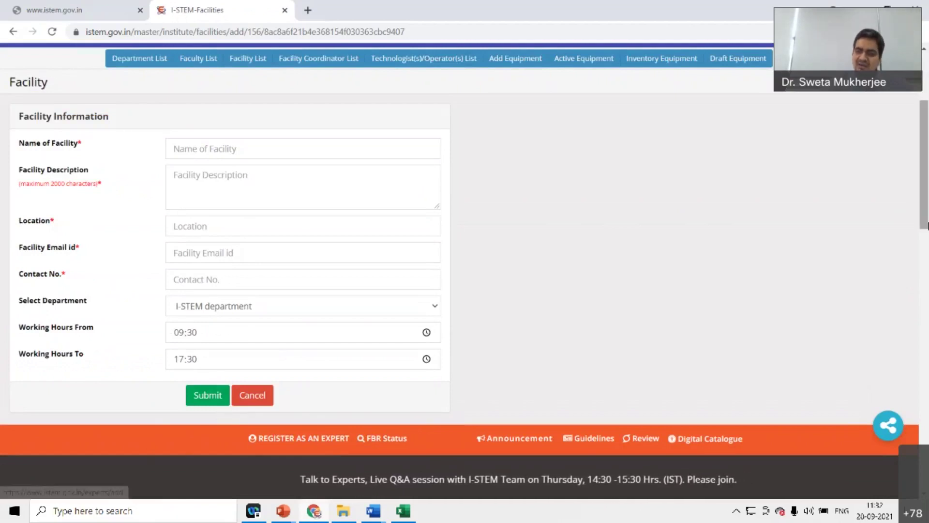
pyautogui.scroll(2, 924, 199)
pyautogui.click(16, 156)
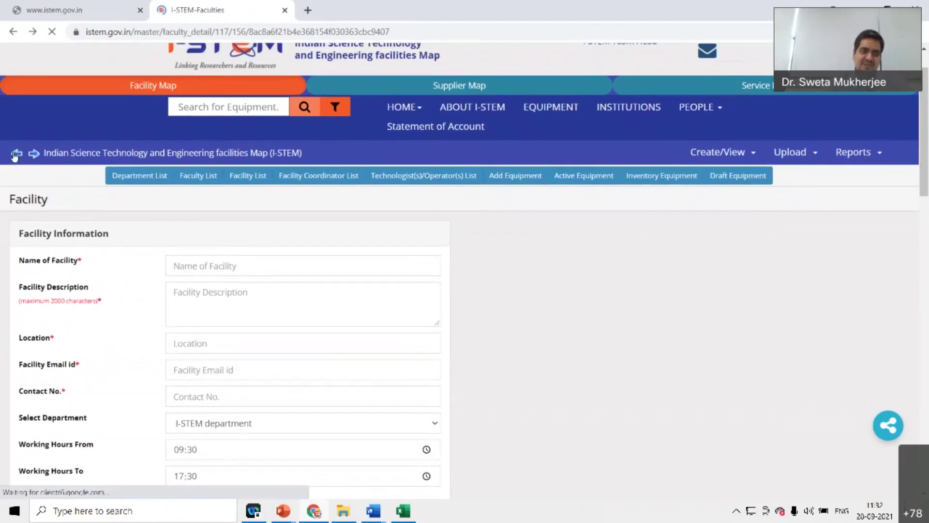
# Step: Open the Test I-STEM Lab facility's details, and open and cancel its New Facility Coordinator form
pyautogui.scroll(-4, 48, 196)
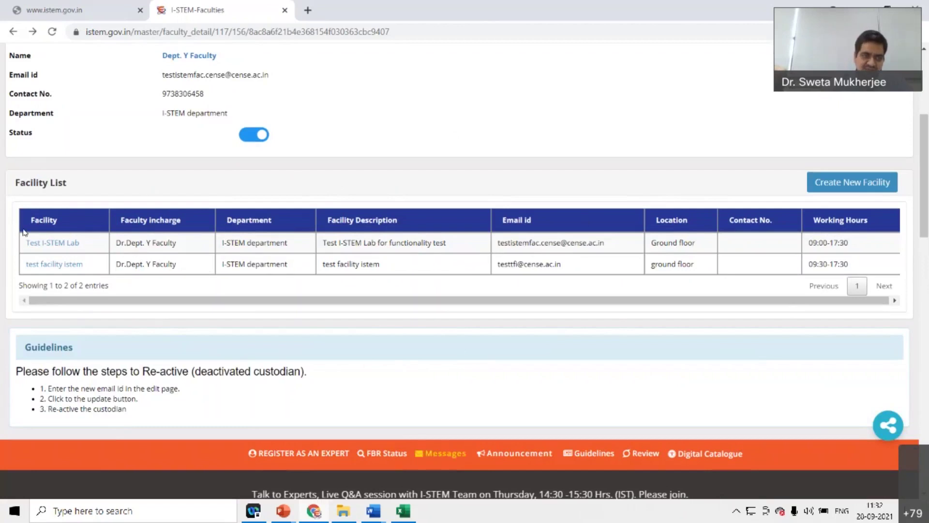
pyautogui.click(69, 246)
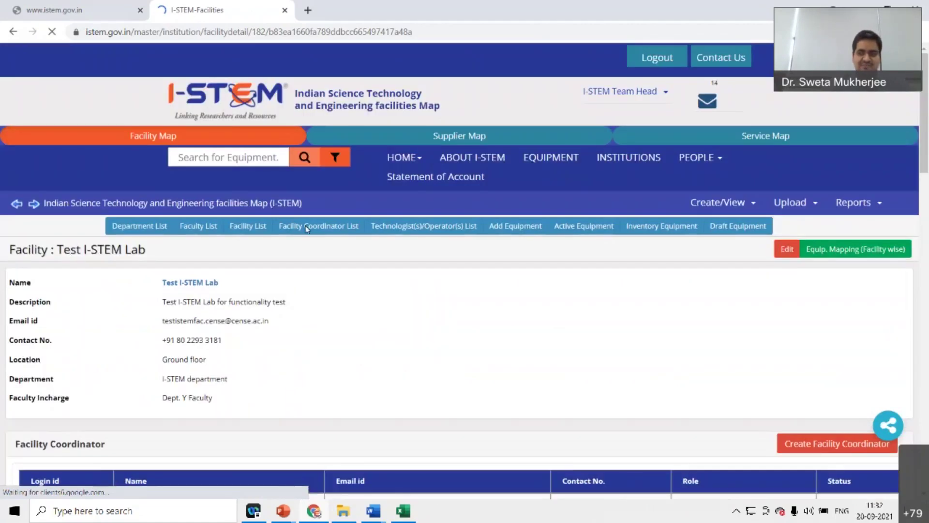
pyautogui.moveTo(925, 151); pyautogui.dragTo(927, 220)
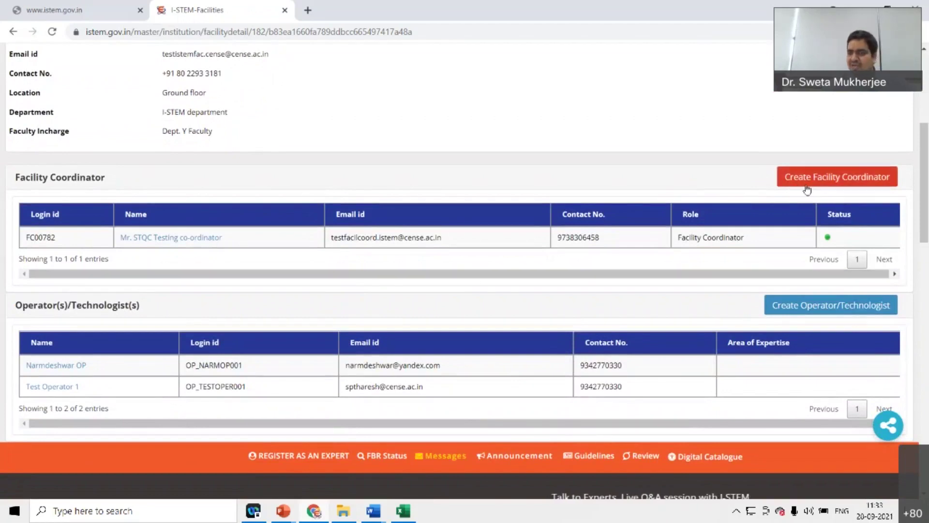
pyautogui.click(842, 184)
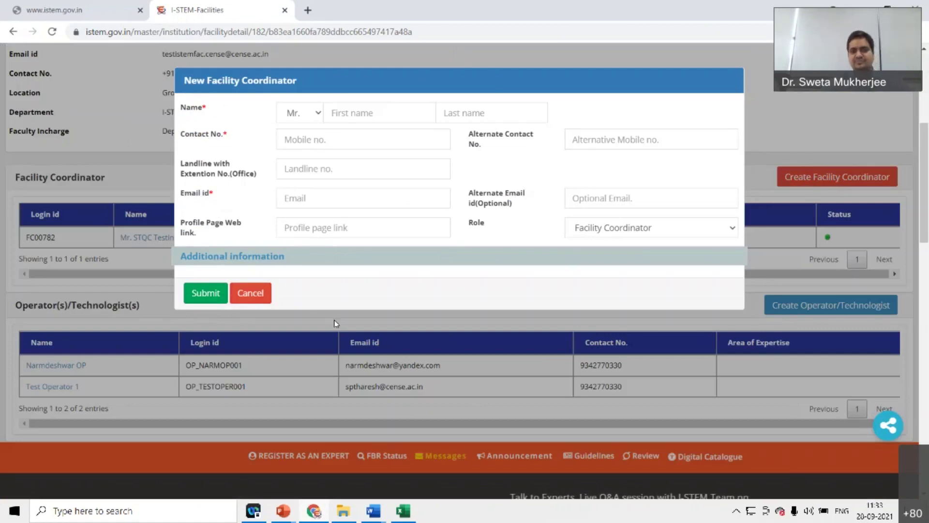
pyautogui.click(264, 299)
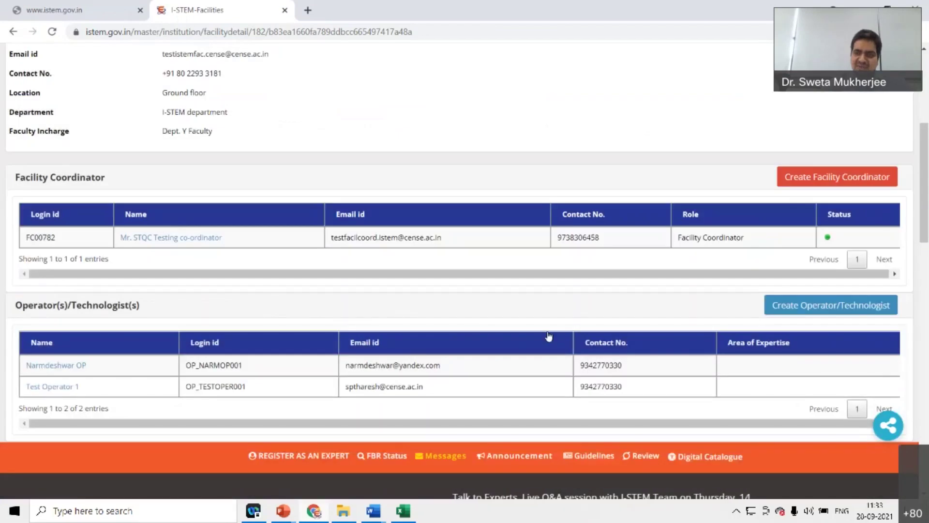
# Step: Open the operator creation form for Test I-STEM Lab and highlight its mandatory Email id label
pyautogui.click(789, 315)
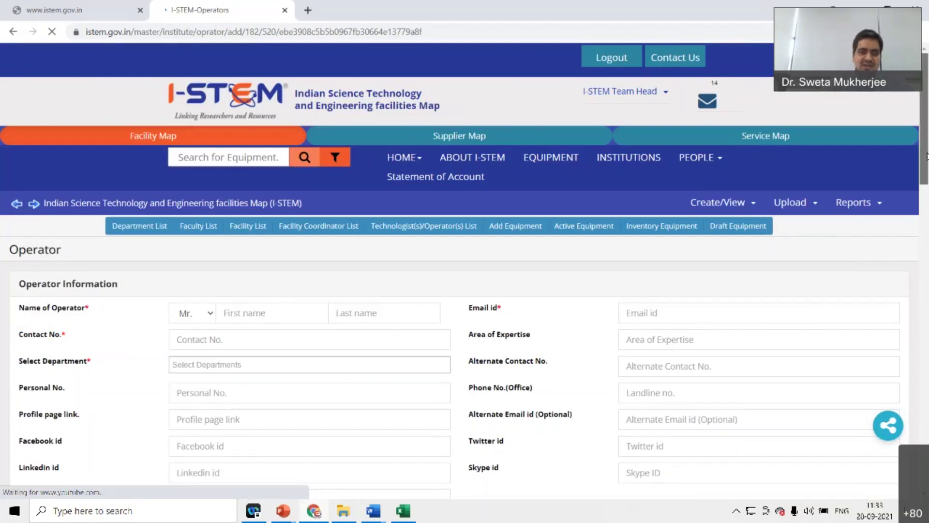
pyautogui.scroll(-3, 919, 256)
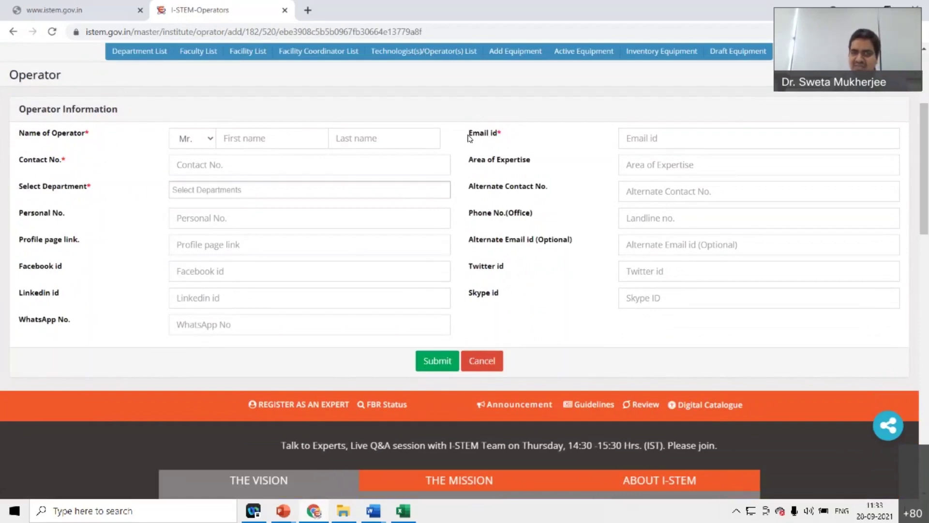
pyautogui.moveTo(469, 137); pyautogui.dragTo(502, 139)
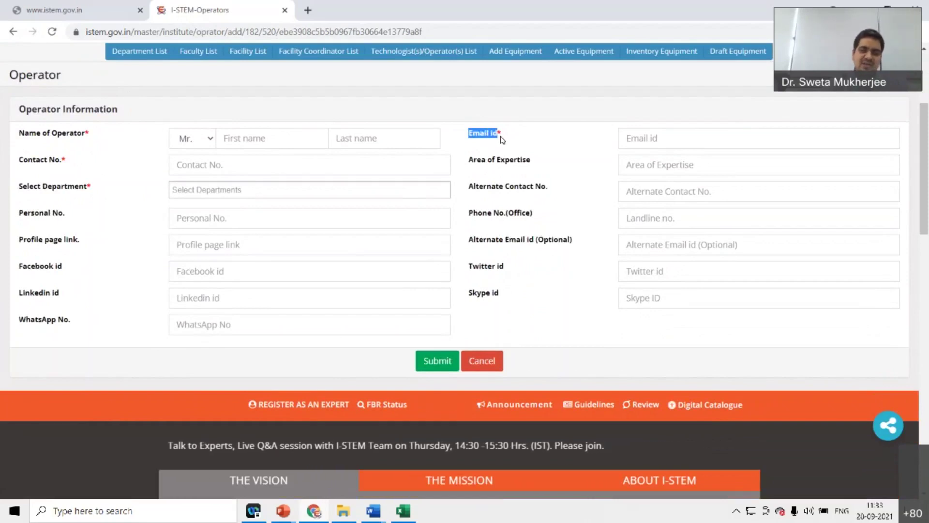
pyautogui.click(587, 343)
pyautogui.moveTo(925, 196); pyautogui.dragTo(927, 145)
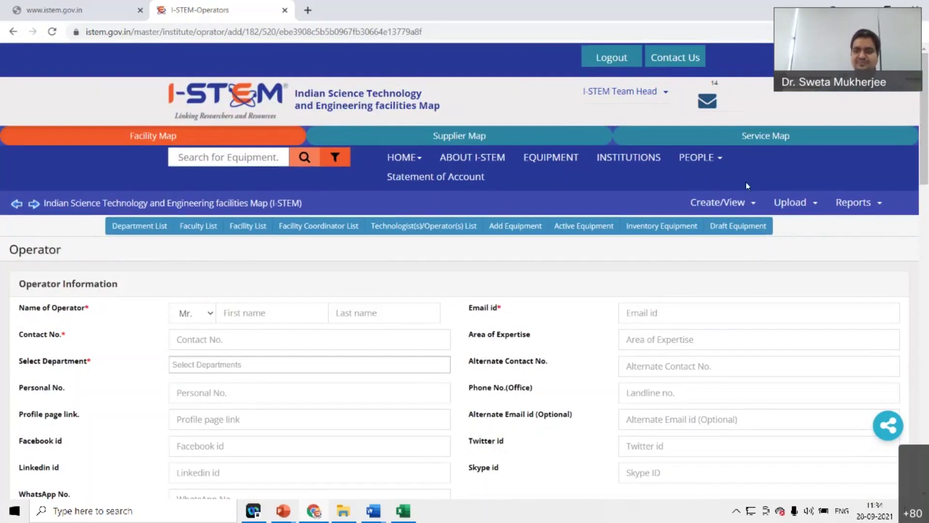
pyautogui.click(697, 205)
pyautogui.click(638, 198)
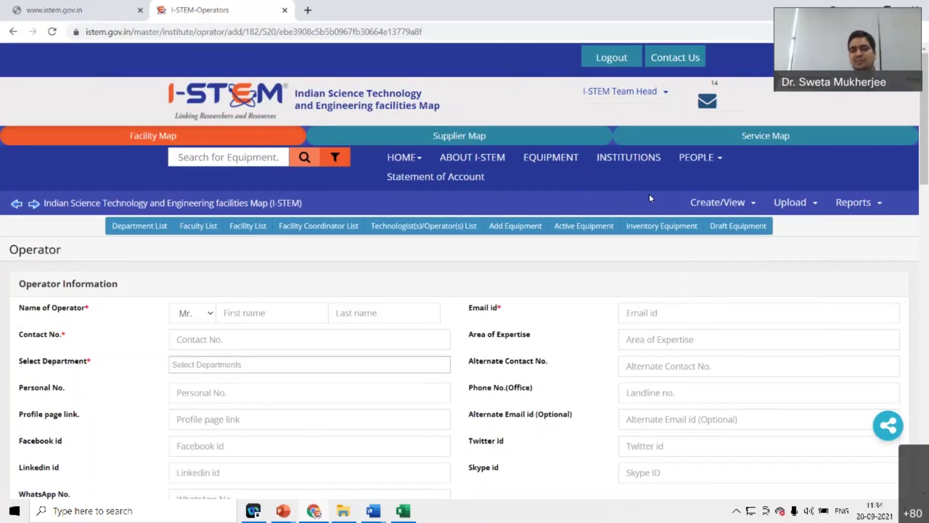
pyautogui.click(705, 203)
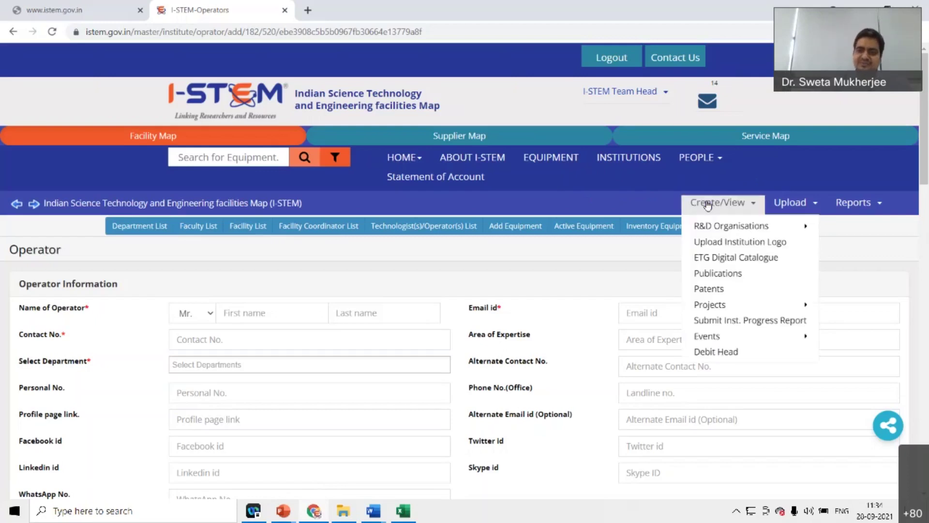
pyautogui.click(796, 208)
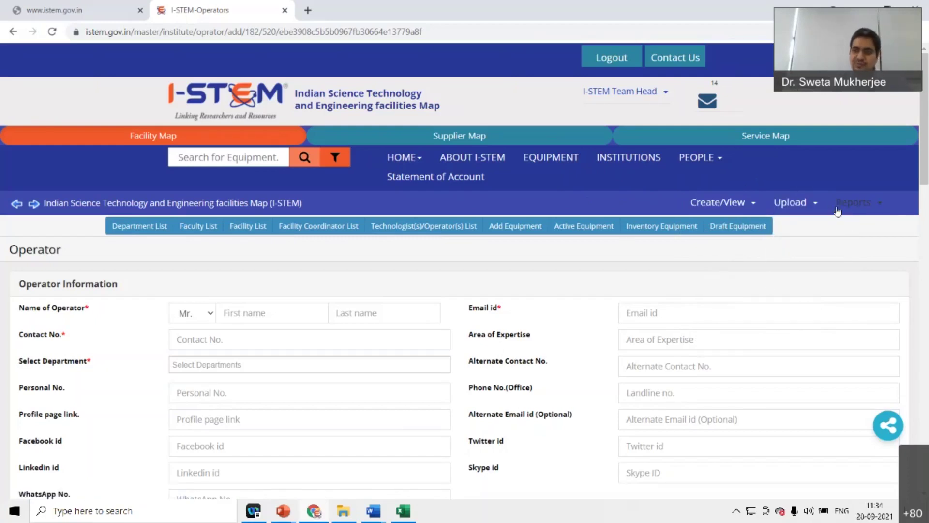
pyautogui.moveTo(790, 212)
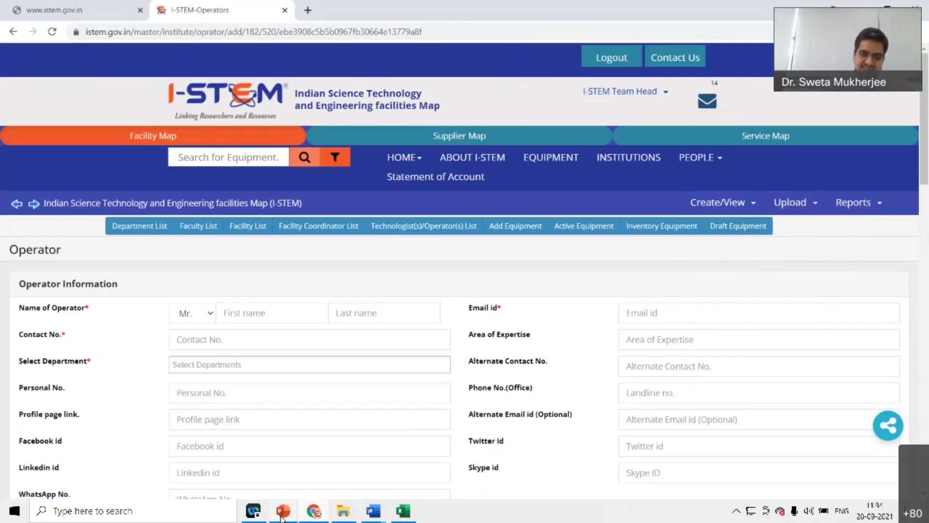
# Step: Switch to the I-STEM training presentation in PowerPoint, view the Responsibilities of Custodians slide, and switch to the running slide show
pyautogui.moveTo(281, 518)
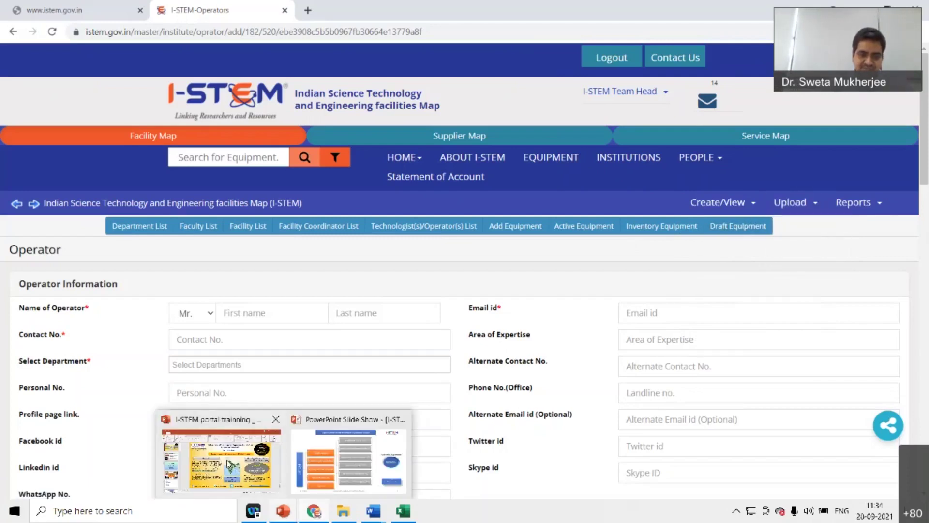
pyautogui.click(229, 465)
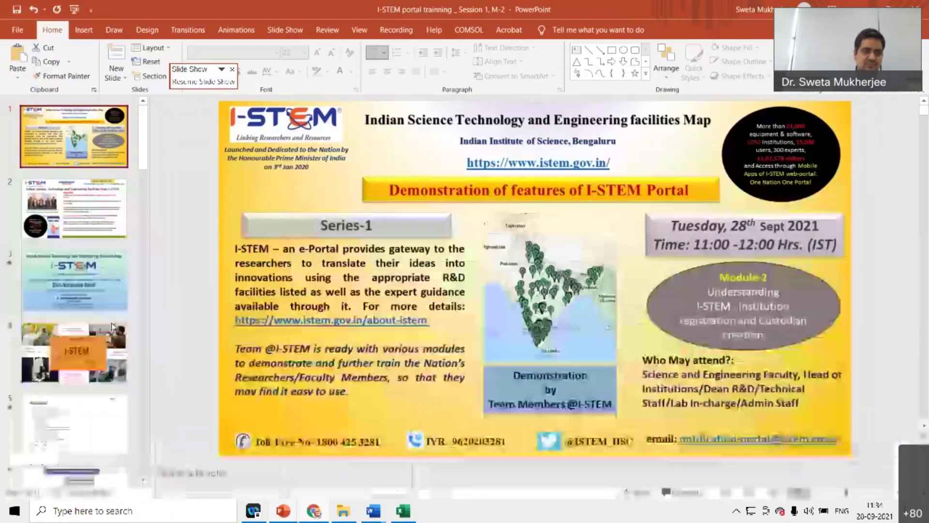
pyautogui.click(84, 430)
pyautogui.press('Down')
pyautogui.press('Down')
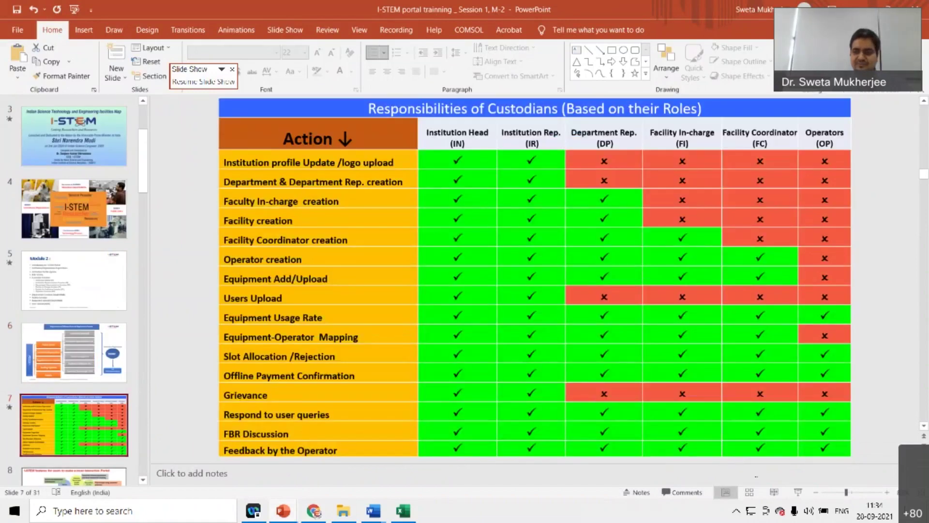
pyautogui.hotkey('alt', 'Tab')
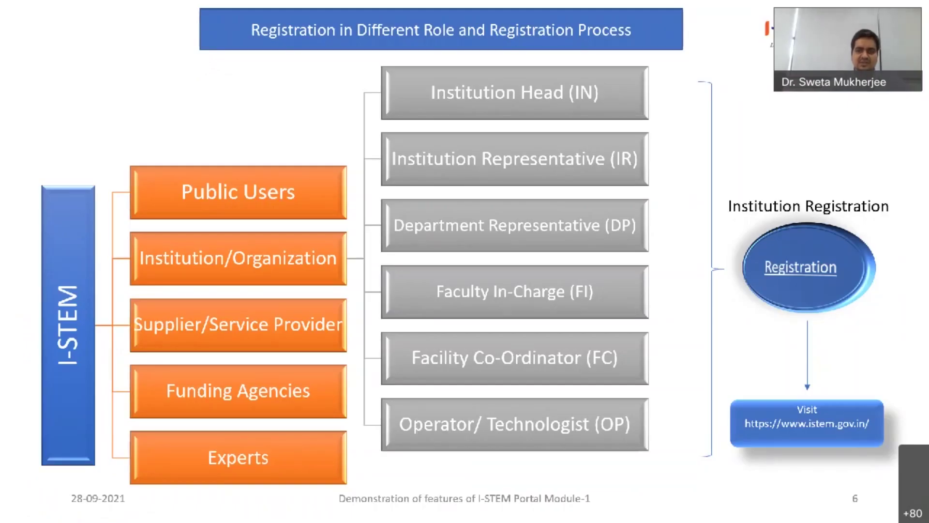
# Step: Advance the running slide show to the Responsibilities of Custodians slide
pyautogui.press('Down')
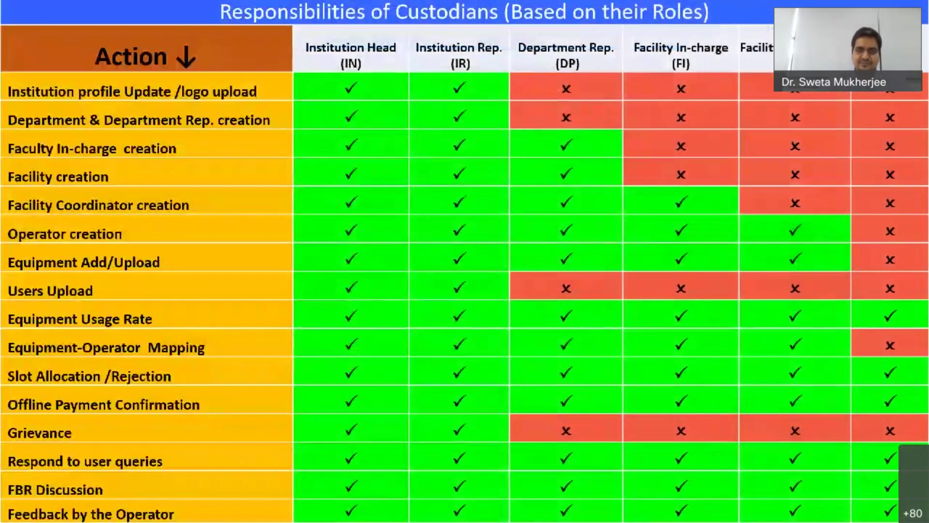
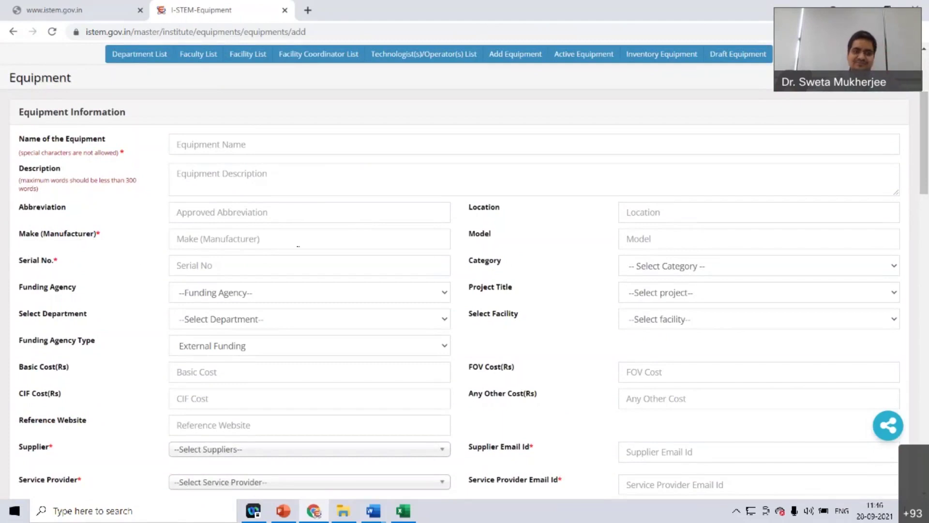
# Step: Set both the Supplier and the Service Provider to Other in the new equipment form
pyautogui.moveTo(927, 176); pyautogui.dragTo(927, 230)
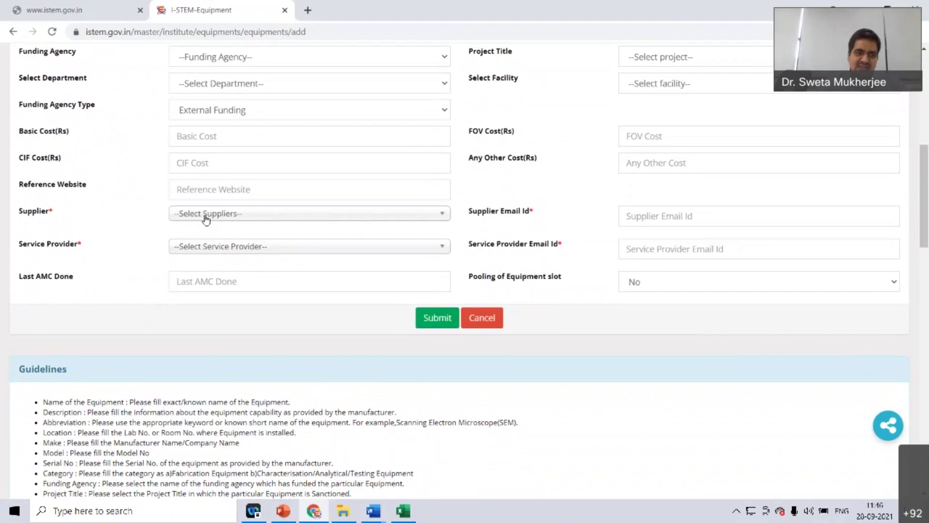
pyautogui.click(330, 214)
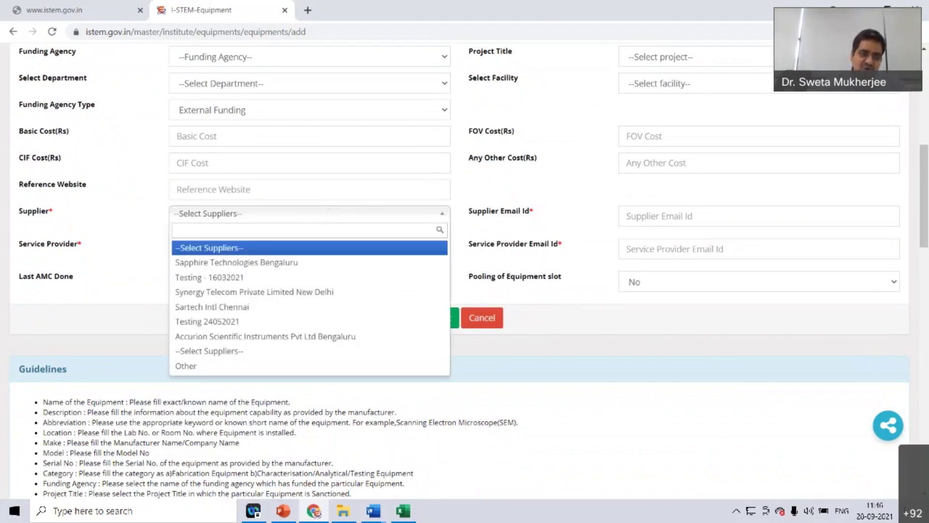
pyautogui.click(263, 366)
pyautogui.click(245, 246)
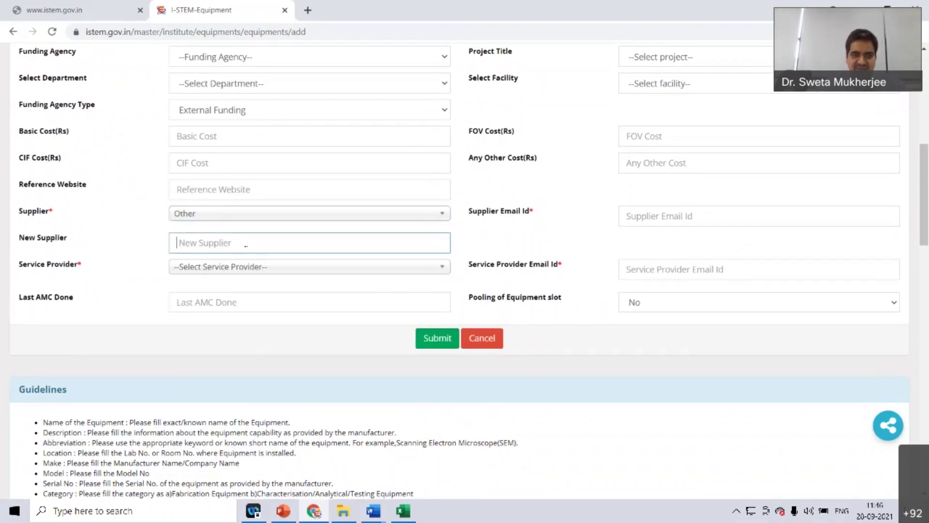
pyautogui.click(244, 277)
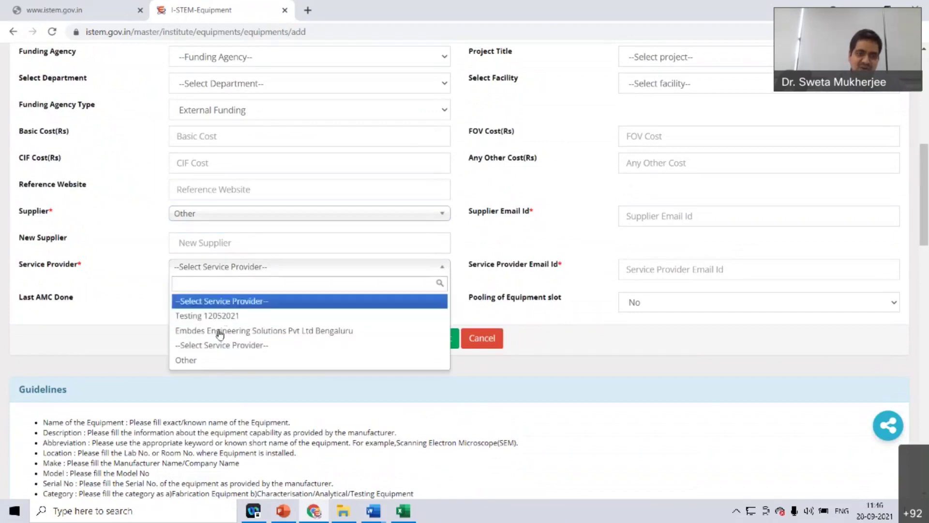
pyautogui.click(204, 360)
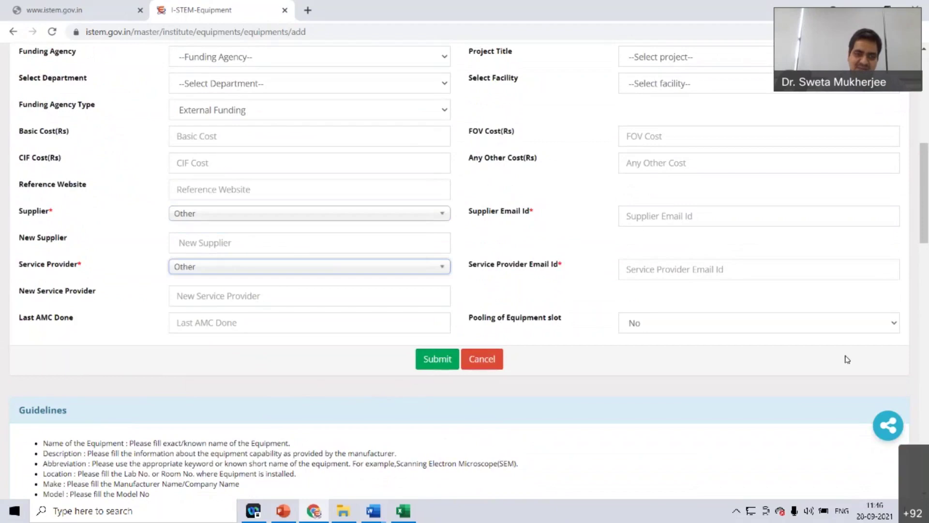
# Step: Review the equipment form's guidelines and fields, and highlight the mandatory Supplier Email Id label
pyautogui.moveTo(926, 234); pyautogui.dragTo(926, 278)
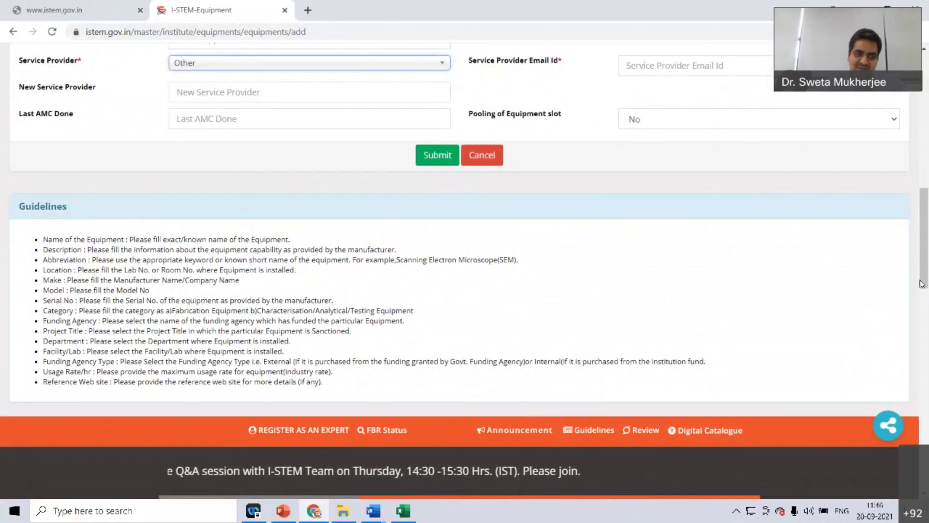
pyautogui.moveTo(926, 250); pyautogui.dragTo(928, 175)
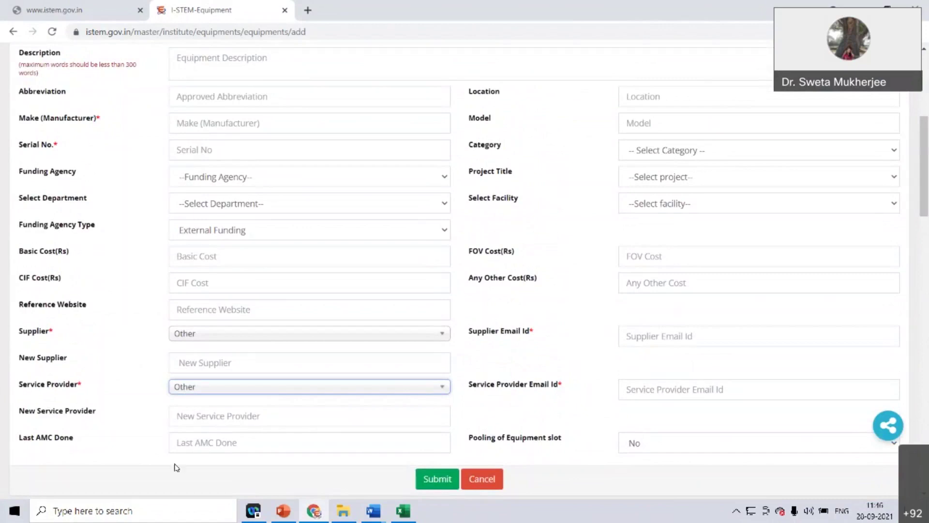
pyautogui.moveTo(927, 192); pyautogui.dragTo(927, 168)
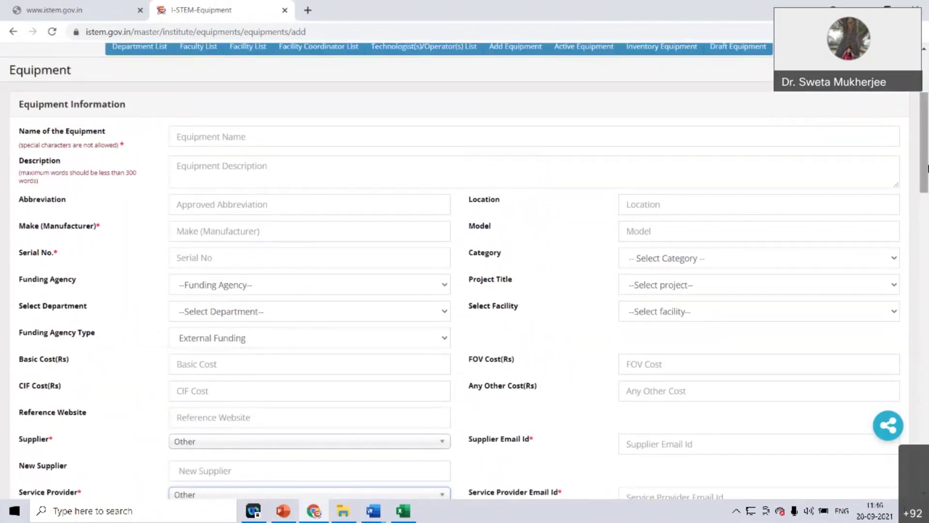
pyautogui.moveTo(928, 167); pyautogui.dragTo(927, 205)
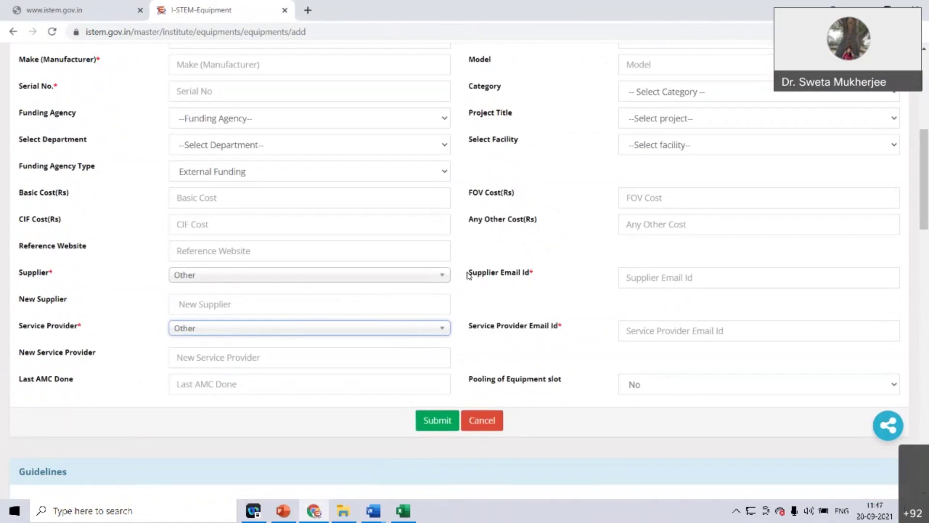
pyautogui.moveTo(468, 271); pyautogui.dragTo(566, 271)
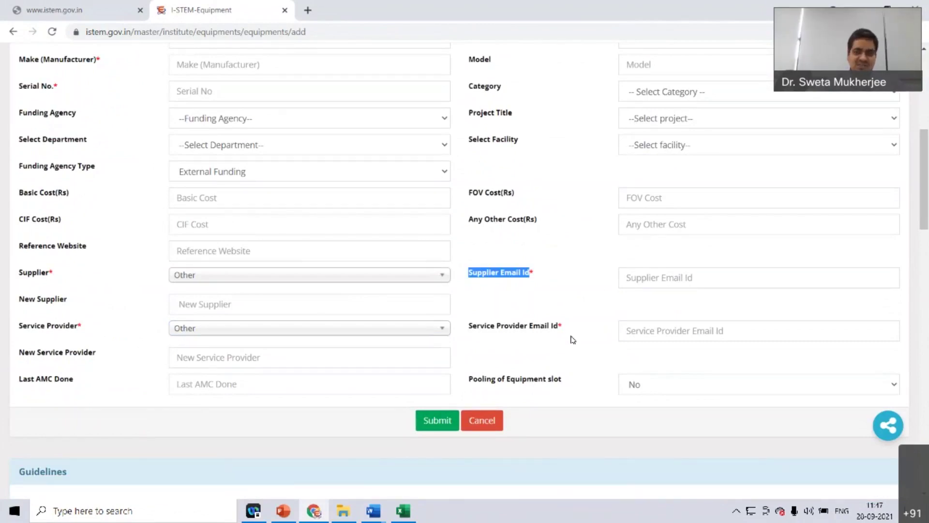
# Step: Return from the equipment form to the Upload Equipment page and view its guidelines and Excel sheet instructions
pyautogui.moveTo(926, 186); pyautogui.dragTo(927, 106)
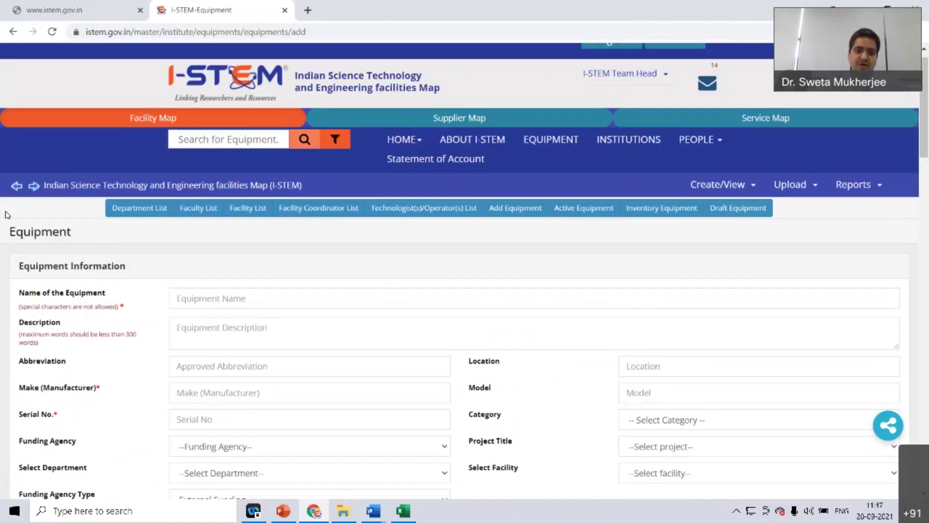
pyautogui.click(17, 186)
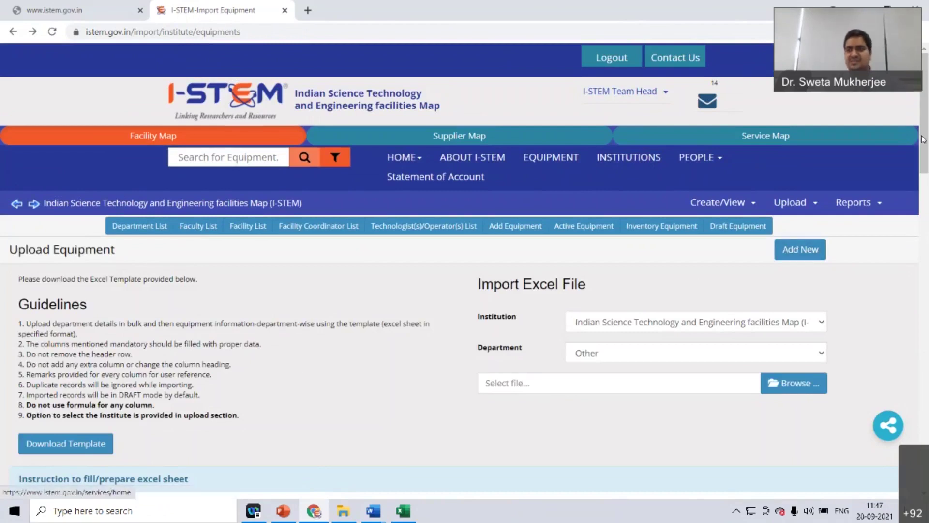
pyautogui.scroll(-4, 286, 237)
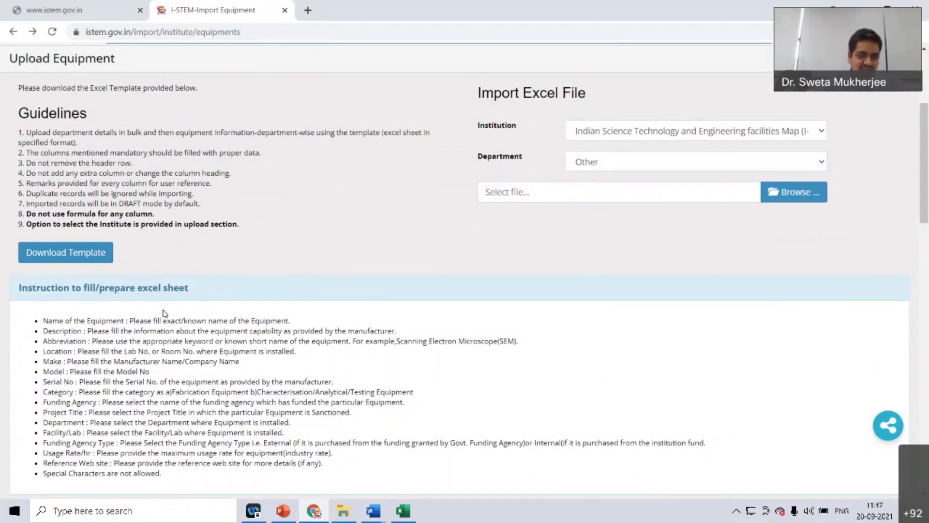
# Step: Open the Equipments workbook from the 28-09-2021 folder in Excel and go to cell A2 under the Equipment Name heading
pyautogui.click(343, 511)
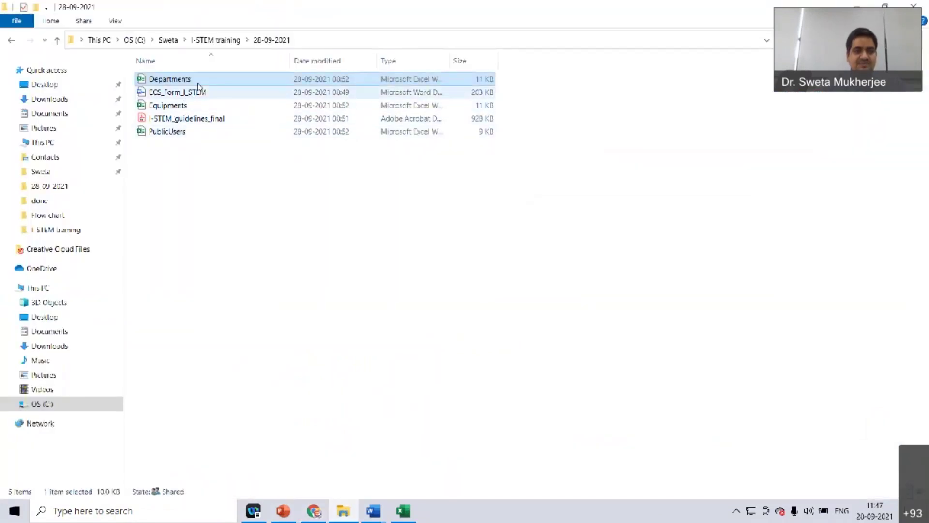
pyautogui.click(197, 110)
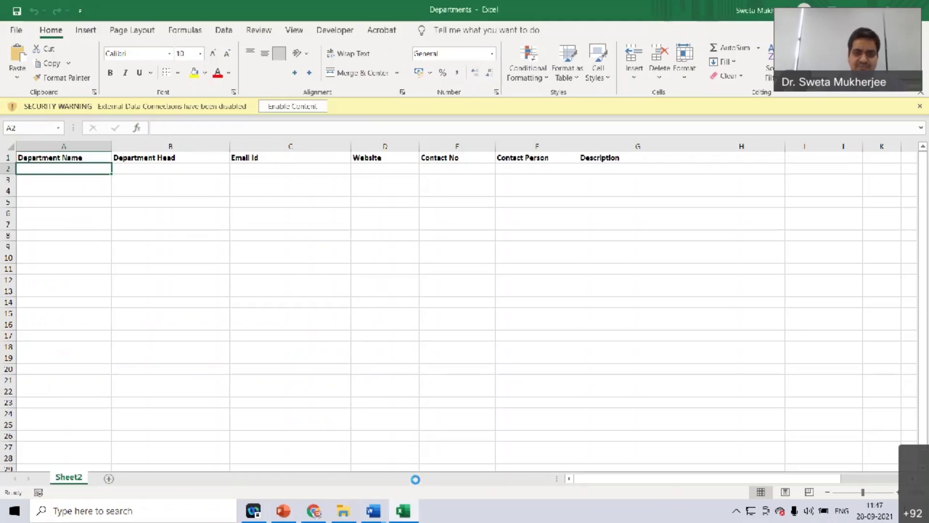
pyautogui.click(405, 516)
pyautogui.click(134, 204)
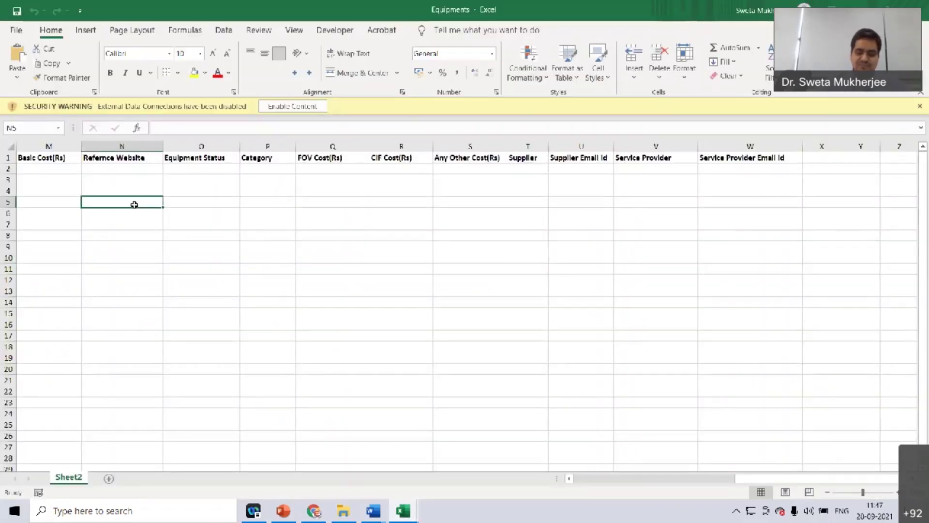
pyautogui.press('Home')
pyautogui.press('Up')
pyautogui.press('Up')
pyautogui.press('Up')
pyautogui.press('Up')
pyautogui.press('Down')
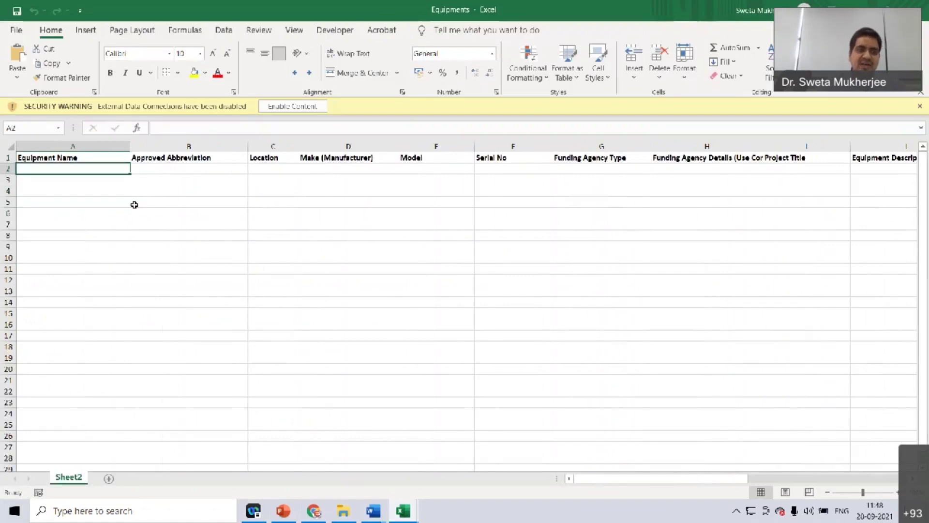
# Step: Move along row 2 of the Equipments template to examine the column headings from Approved Abbreviation through Category
pyautogui.press('Right')
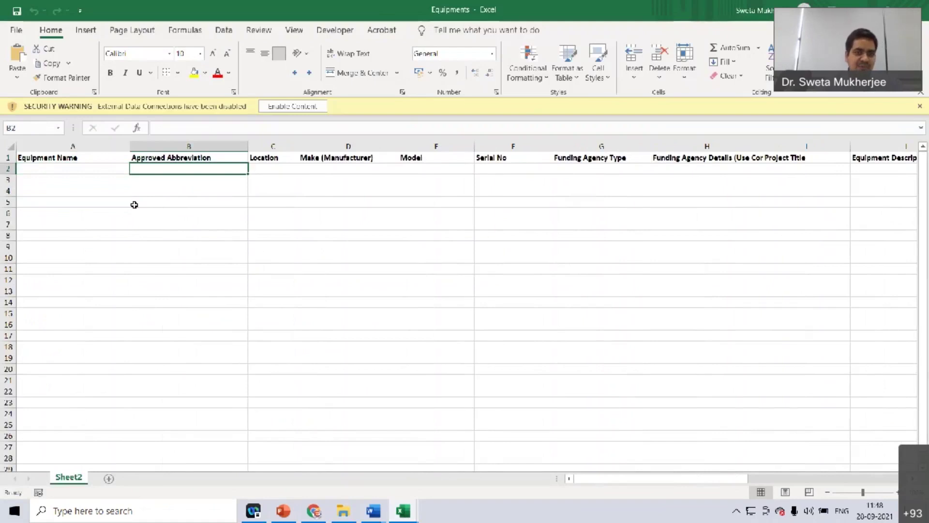
pyautogui.press('Right')
pyautogui.press('Right')
pyautogui.press('Right')
pyautogui.press('Right')
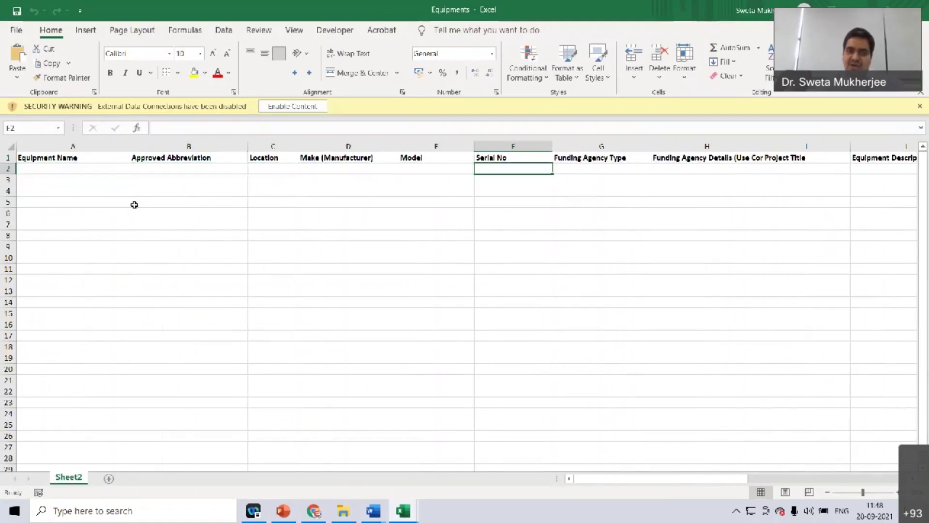
pyautogui.press('Right')
pyautogui.press('Right')
pyautogui.press('Right')
pyautogui.press('Right')
pyautogui.press('Right')
pyautogui.press('Right')
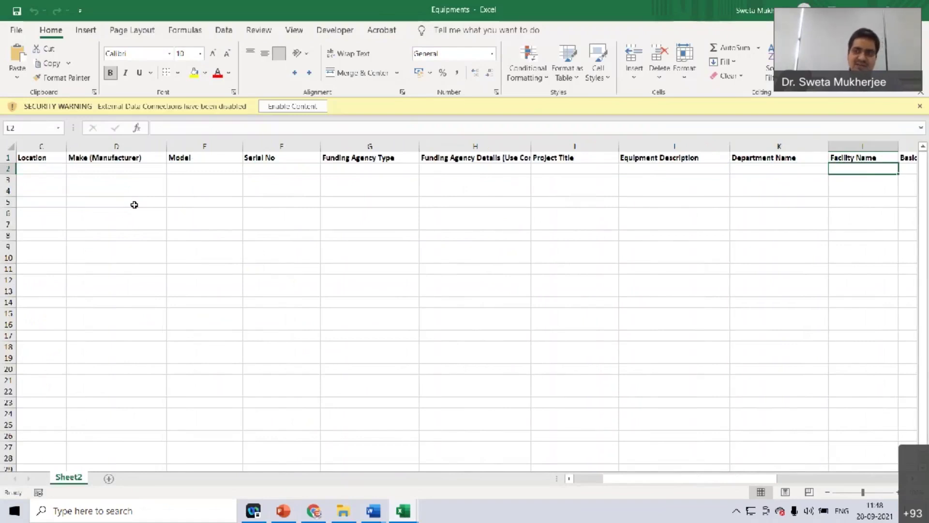
pyautogui.press('Right')
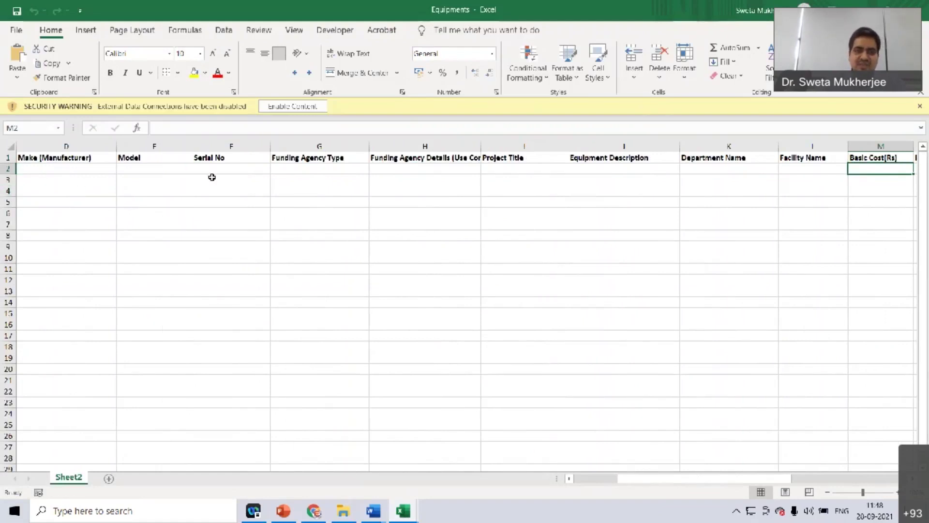
pyautogui.press('Right')
pyautogui.press('Right')
pyautogui.press('Right')
pyautogui.press('Right')
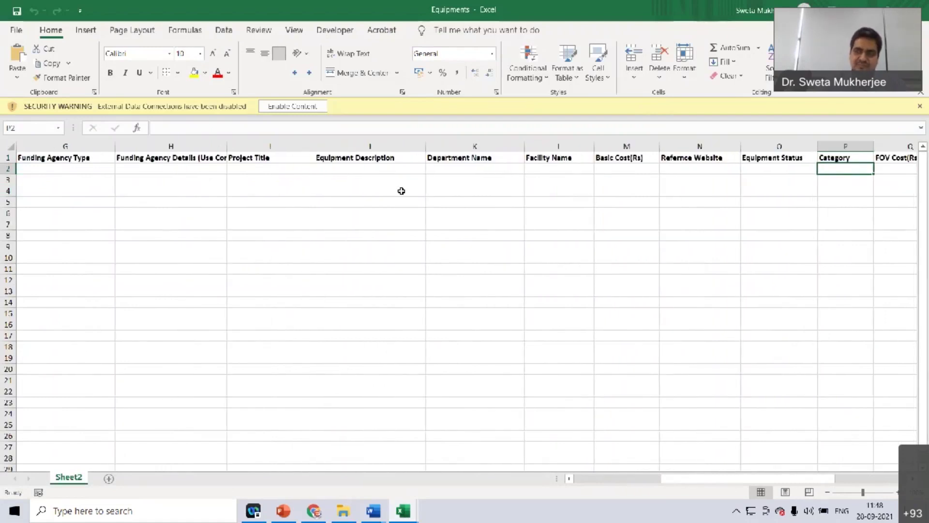
# Step: Go back to the Equipment Description column and examine the Department Name column and its first empty rows
pyautogui.press('Left')
pyautogui.press('Left')
pyautogui.press('Left')
pyautogui.press('Left')
pyautogui.press('Left')
pyautogui.press('Left')
pyautogui.press('Left')
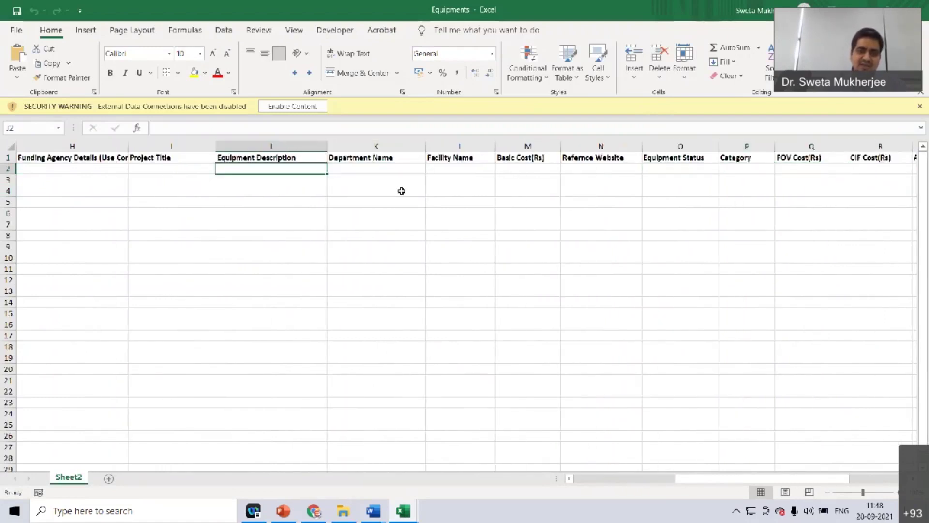
pyautogui.press('Right')
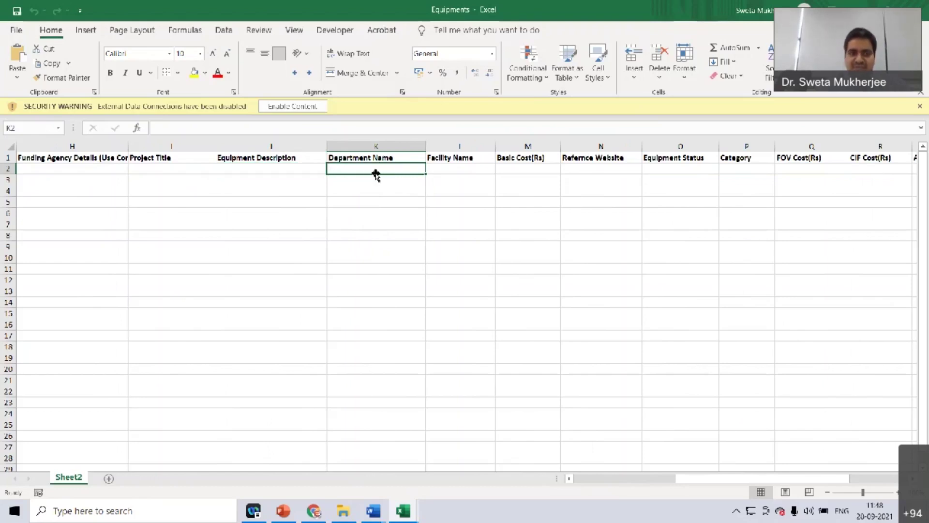
pyautogui.click(371, 224)
pyautogui.press('Up')
pyautogui.press('Up')
pyautogui.press('Up')
pyautogui.press('Up')
pyautogui.press('Up')
pyautogui.press('Down')
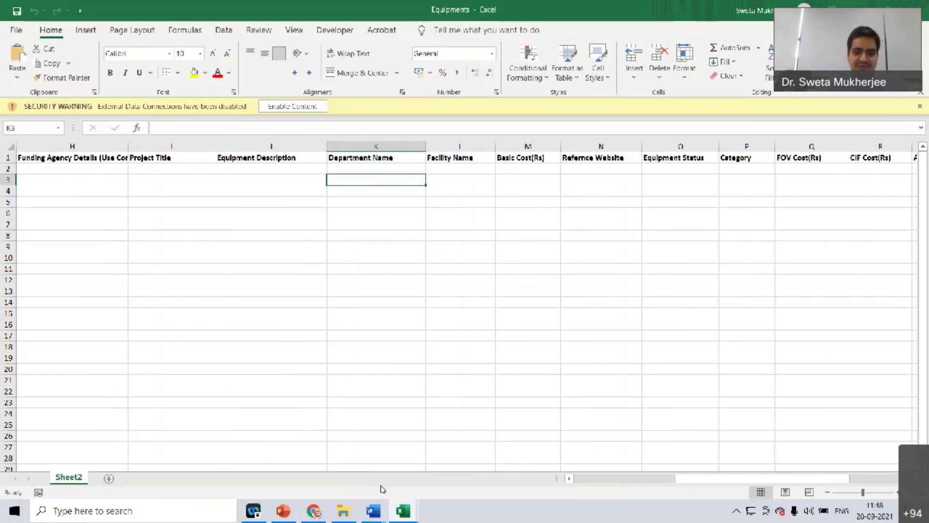
# Step: Switch to the Upload Equipment page in Chrome, set the import department to I-STEM department, and set it back to Other
pyautogui.moveTo(314, 517)
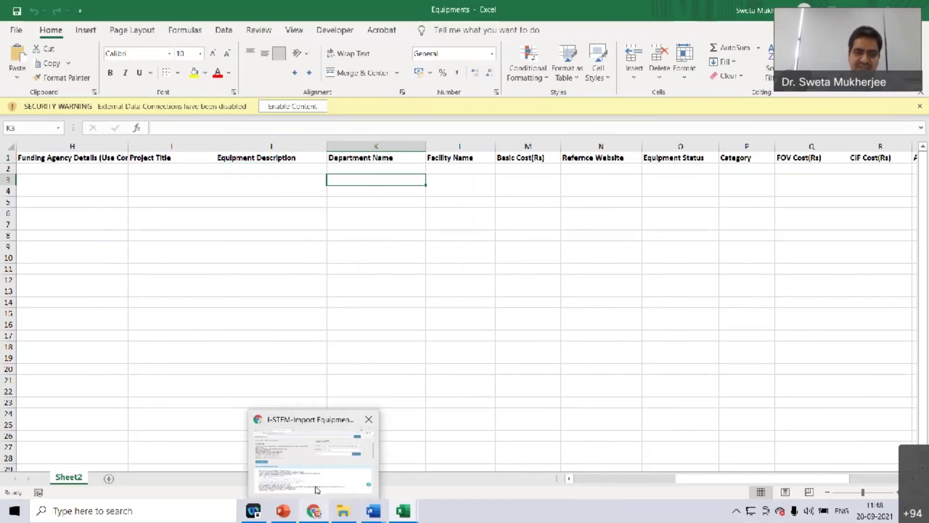
pyautogui.click(320, 469)
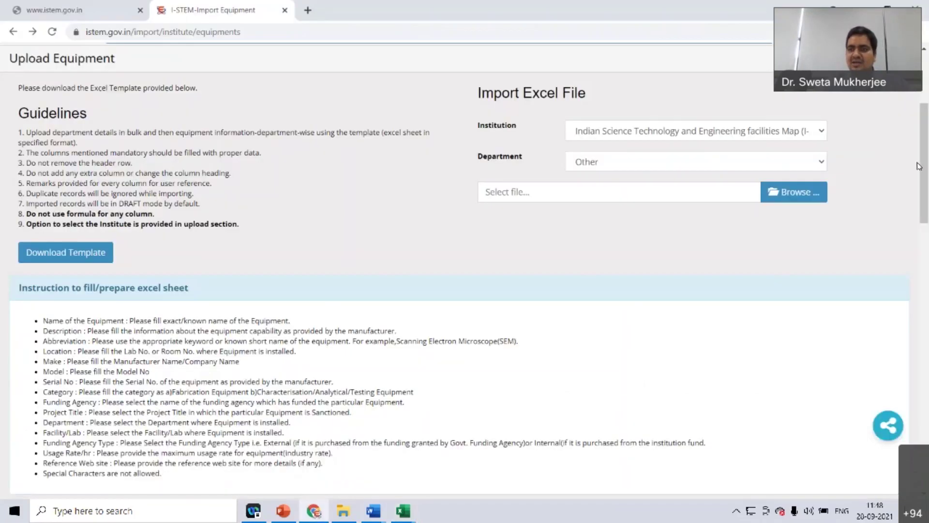
pyautogui.scroll(2, 847, 212)
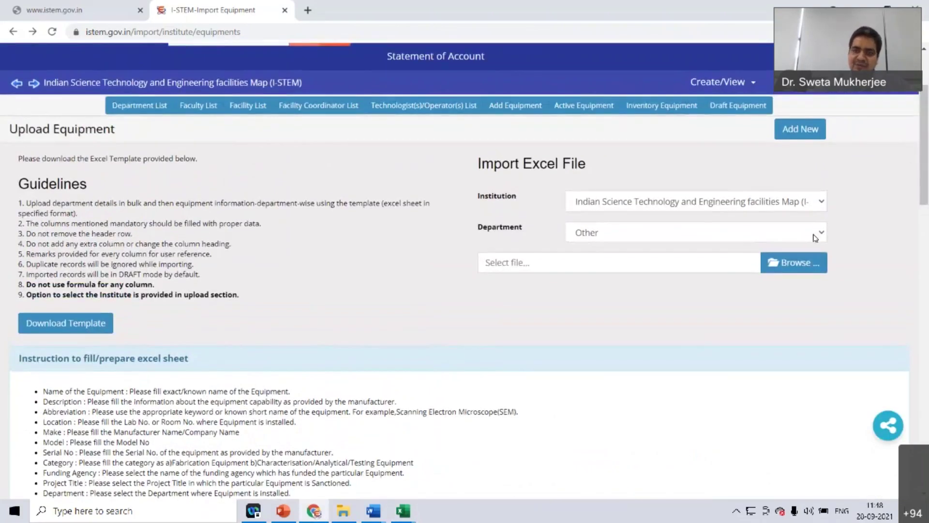
pyautogui.click(807, 237)
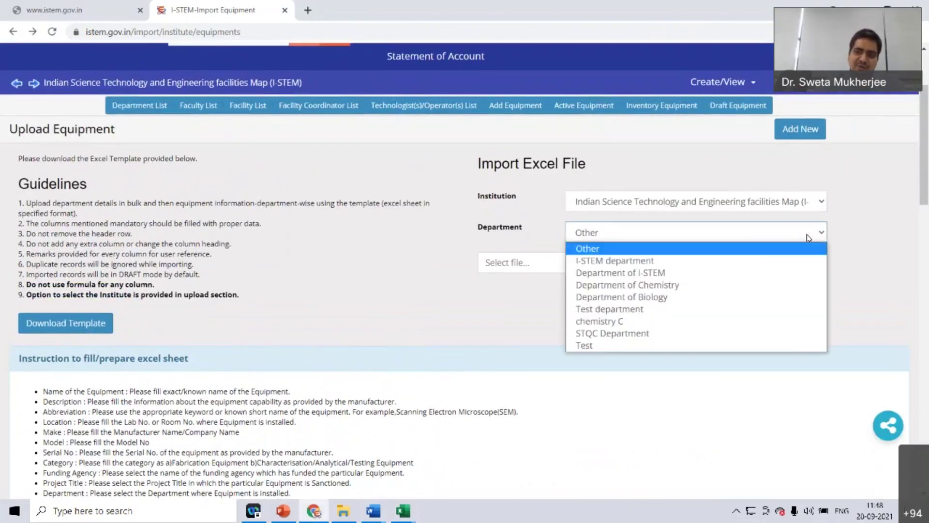
pyautogui.click(797, 261)
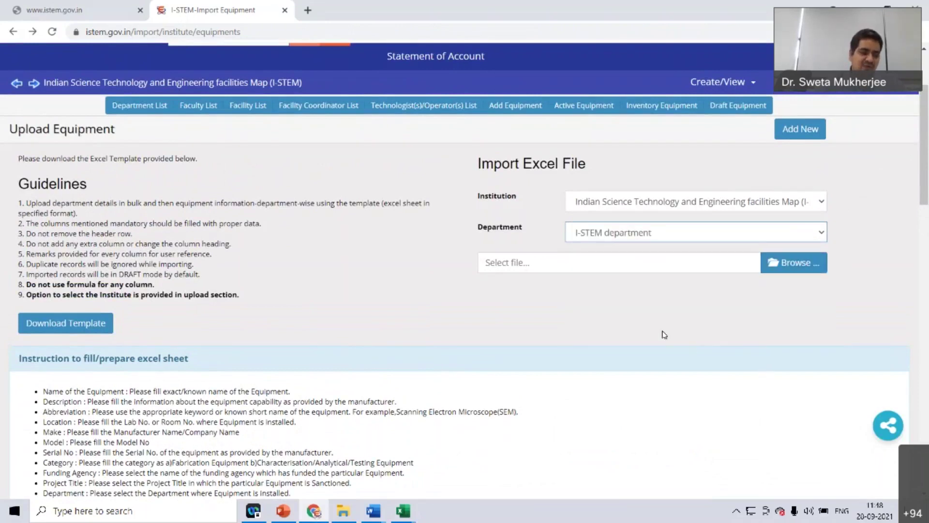
pyautogui.click(746, 234)
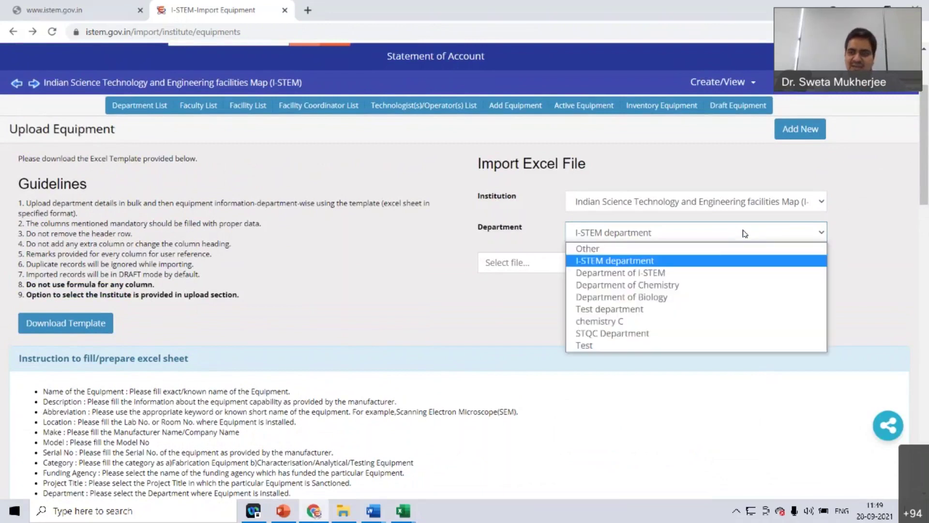
pyautogui.click(693, 249)
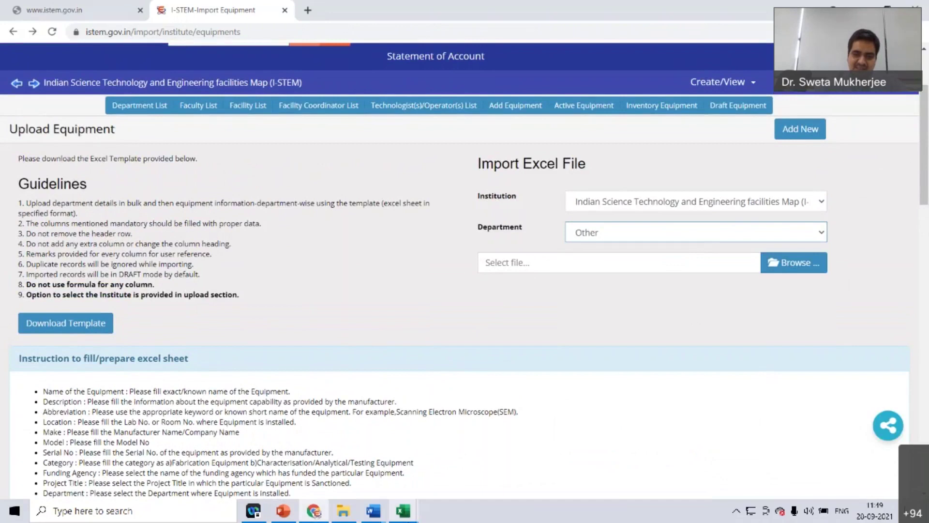
# Step: Switch to the Equipments workbook in Excel and examine the Department Name heading and the first empty cells below it
pyautogui.moveTo(403, 510)
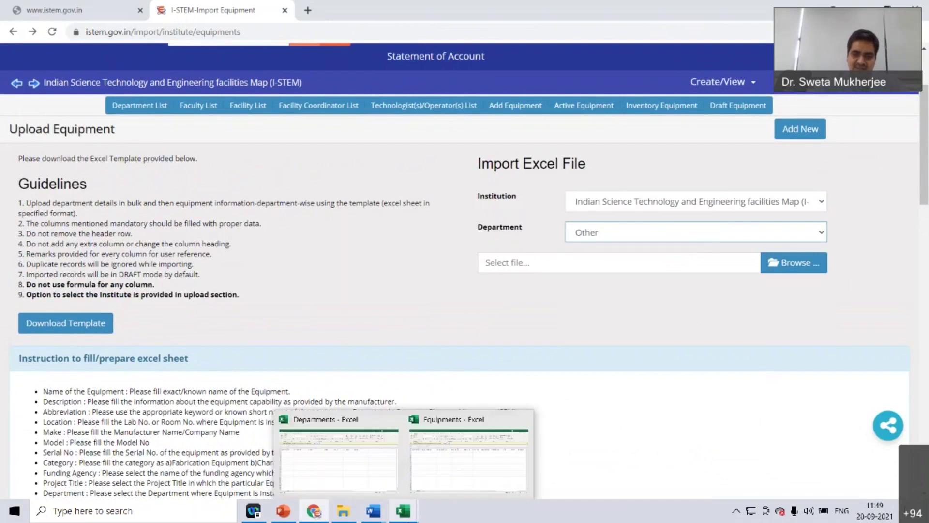
pyautogui.click(447, 473)
pyautogui.click(366, 236)
pyautogui.press('Up')
pyautogui.hotkey('ctrl', 'Up')
pyautogui.press('Down')
pyautogui.press('Down')
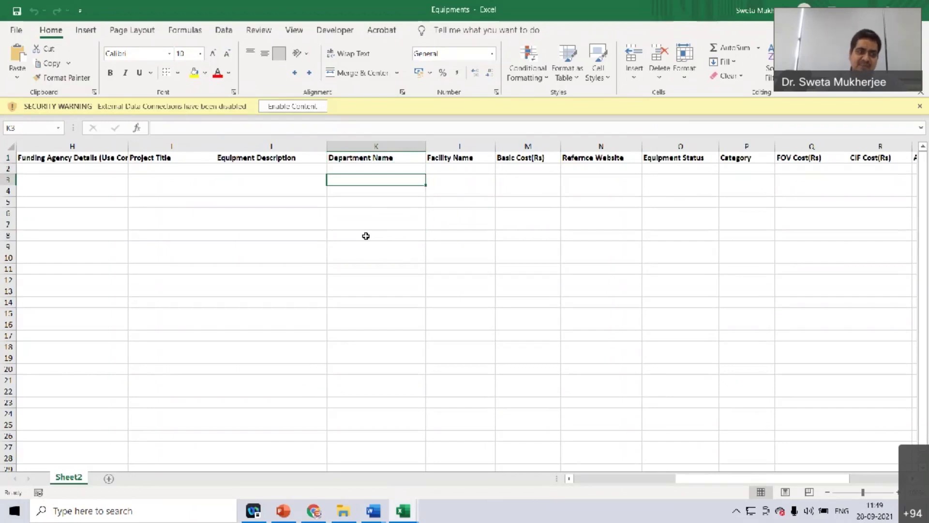
pyautogui.press('Up')
pyautogui.press('Up')
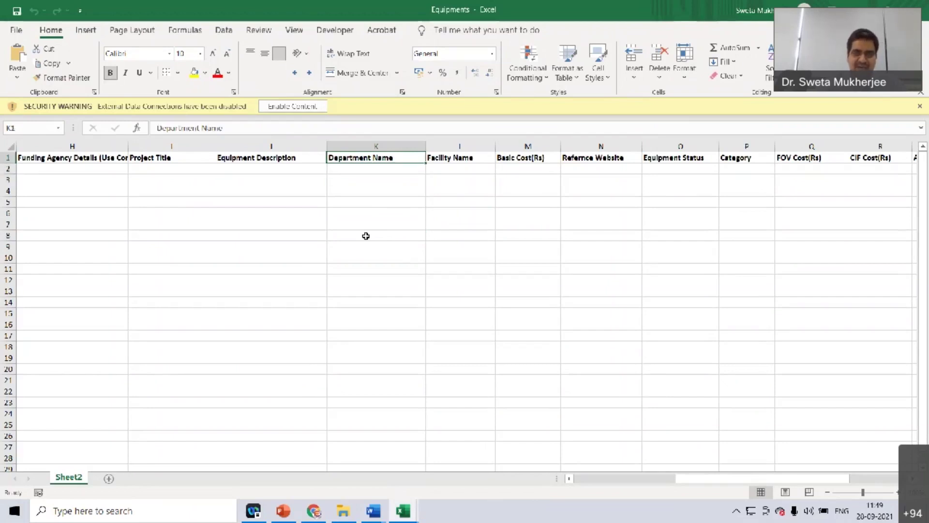
pyautogui.press('Down')
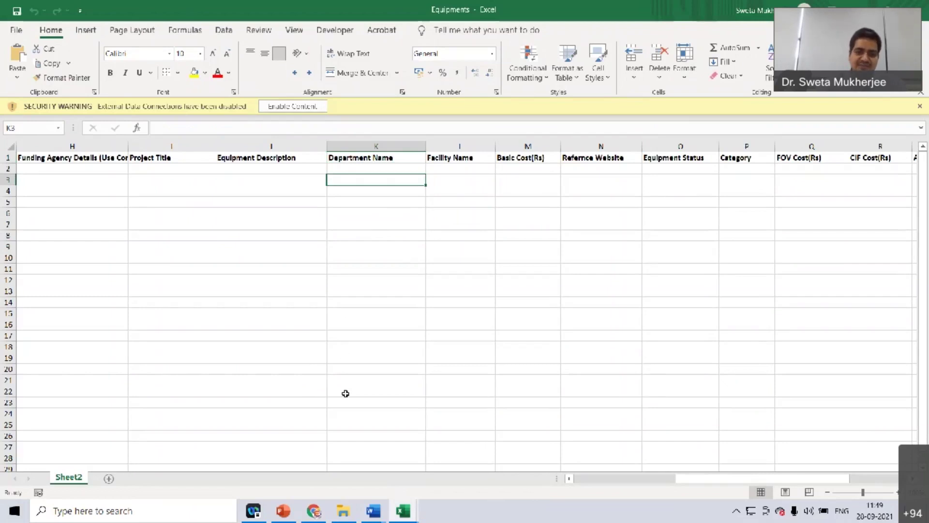
# Step: Return to the Upload Equipment page in Chrome and review the import department options, keeping Other selected
pyautogui.moveTo(315, 508)
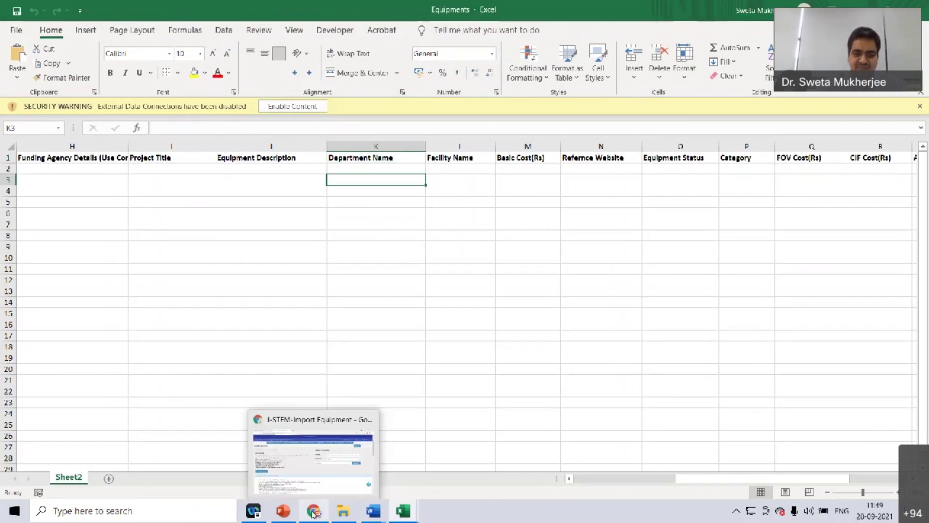
pyautogui.click(319, 478)
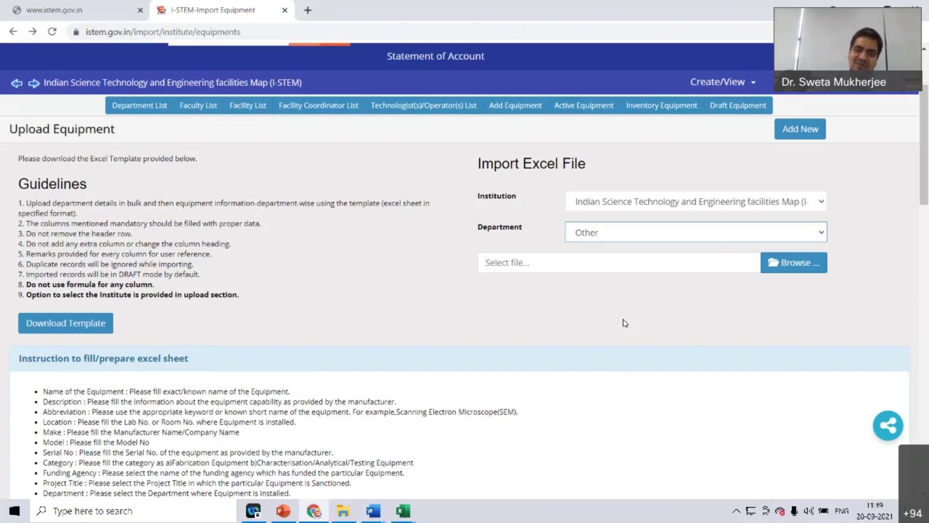
pyautogui.click(657, 233)
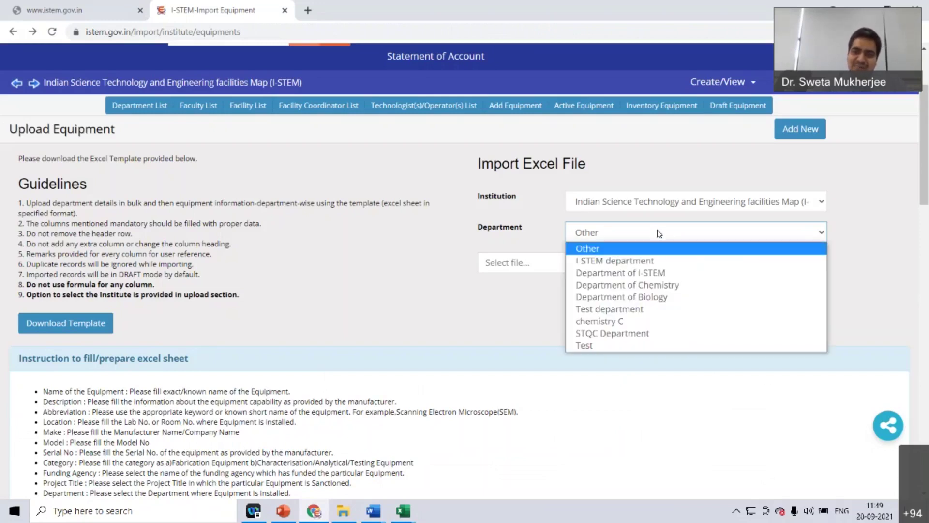
pyautogui.click(639, 251)
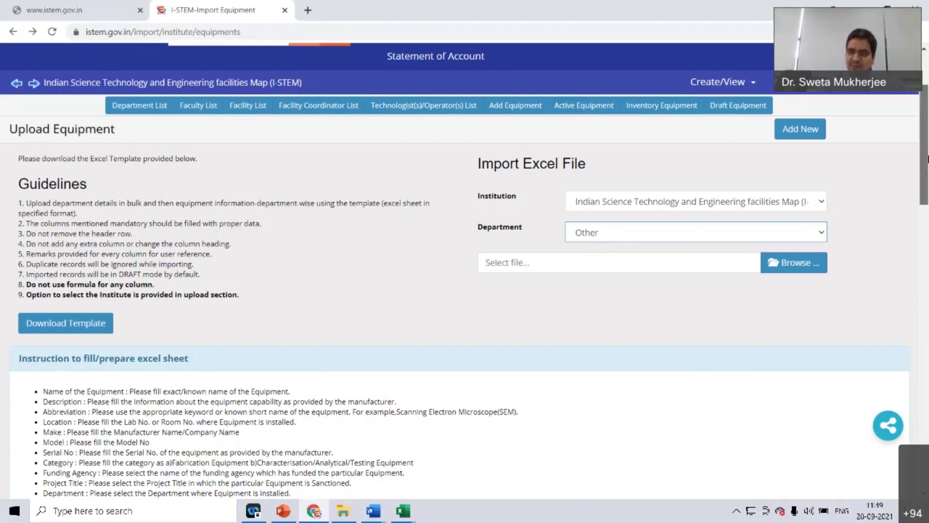
# Step: Open the institution's Draft Equipment list and look over the Create/View and Home options
pyautogui.scroll(3, 758, 262)
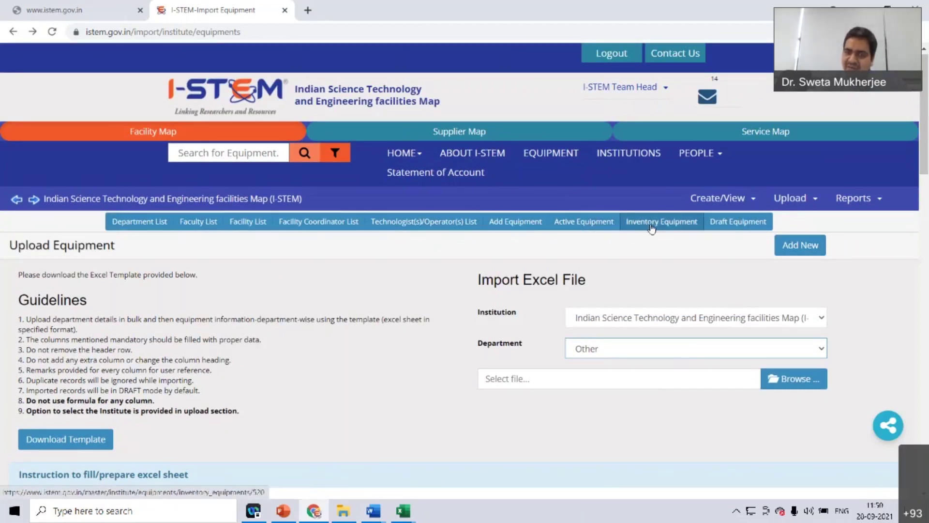
pyautogui.click(743, 226)
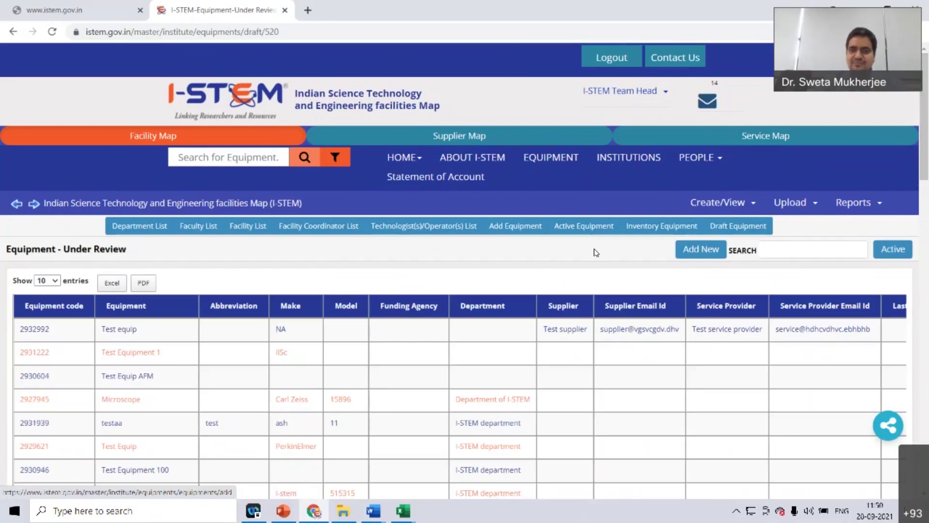
pyautogui.click(716, 202)
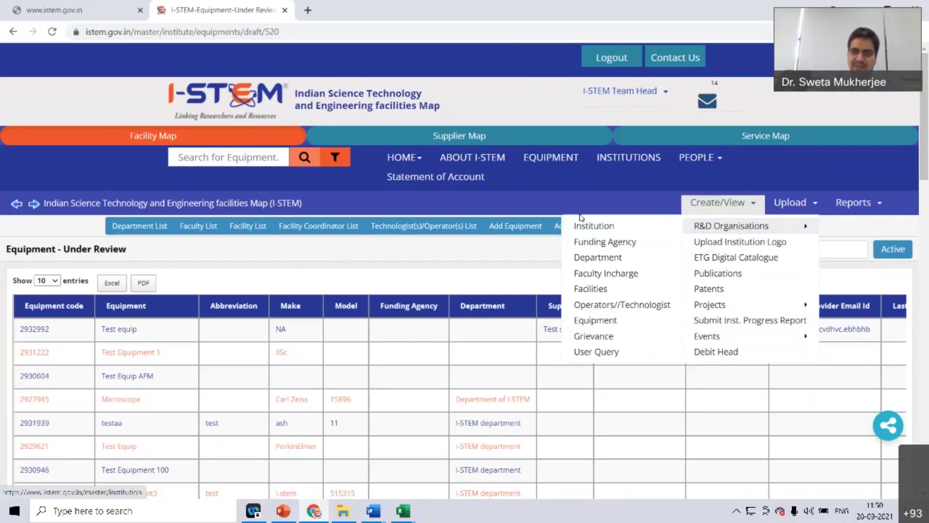
pyautogui.click(521, 204)
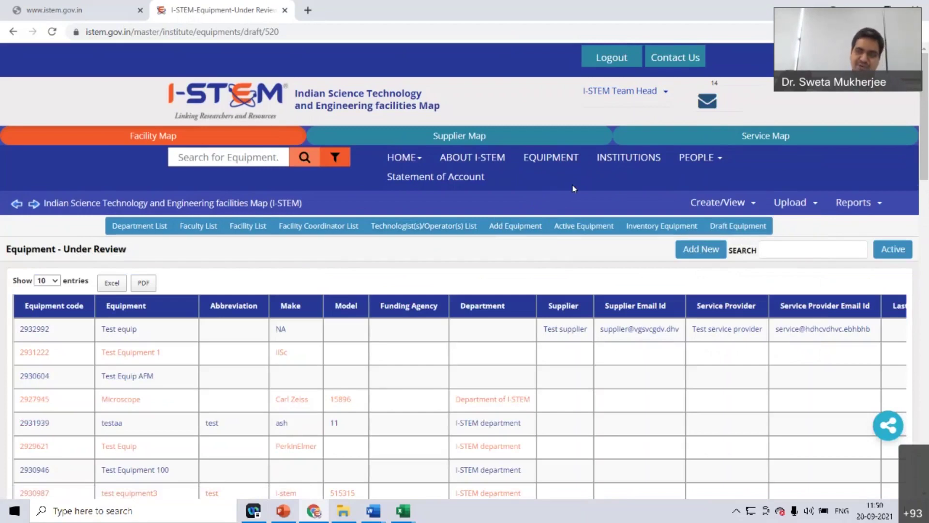
pyautogui.click(396, 164)
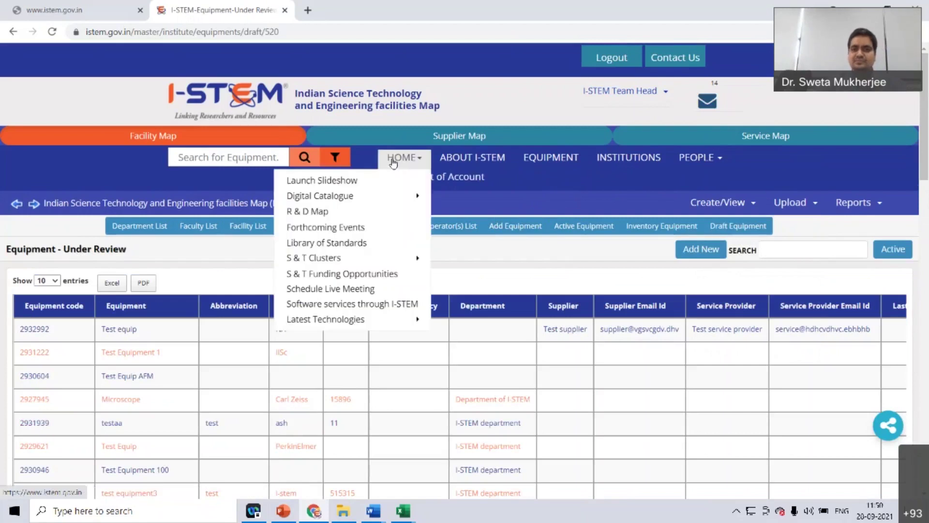
# Step: Open the Upload Users page for importing public users in bulk
pyautogui.click(796, 203)
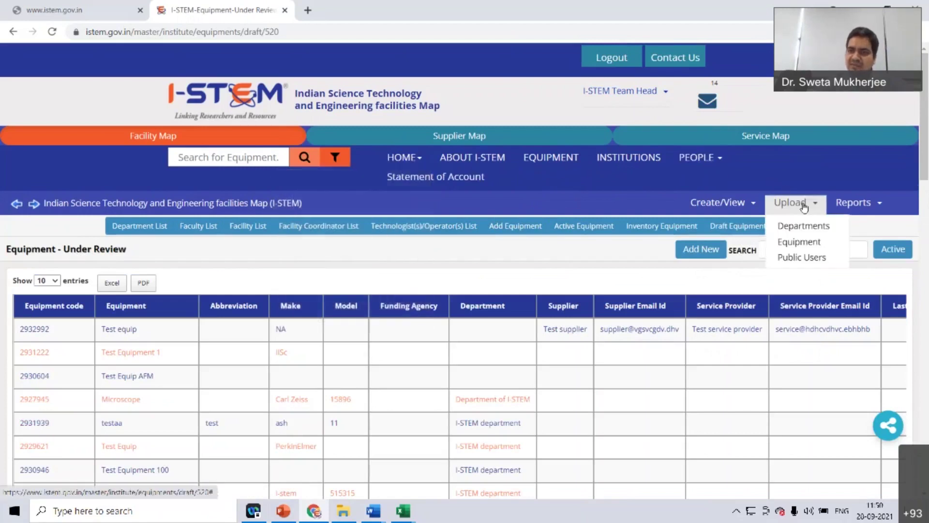
pyautogui.click(799, 259)
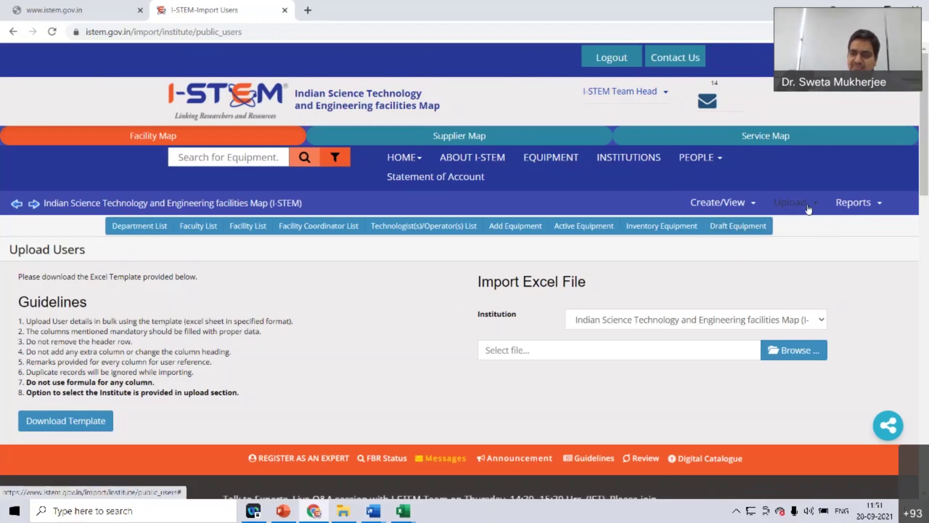
pyautogui.click(792, 202)
pyautogui.click(791, 258)
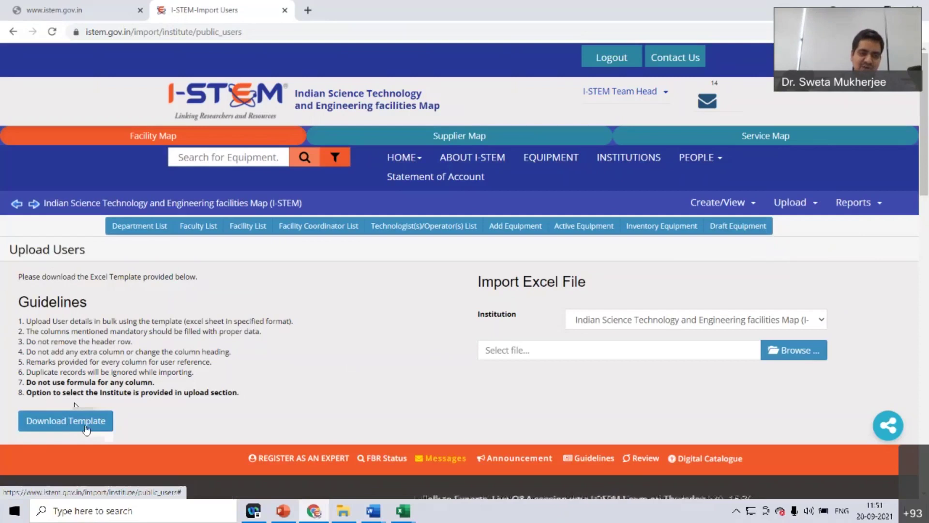
# Step: Open the PublicUsers workbook from the 28-09-2021 folder in Excel and move along row 4 from Salutation to Email Id
pyautogui.click(343, 511)
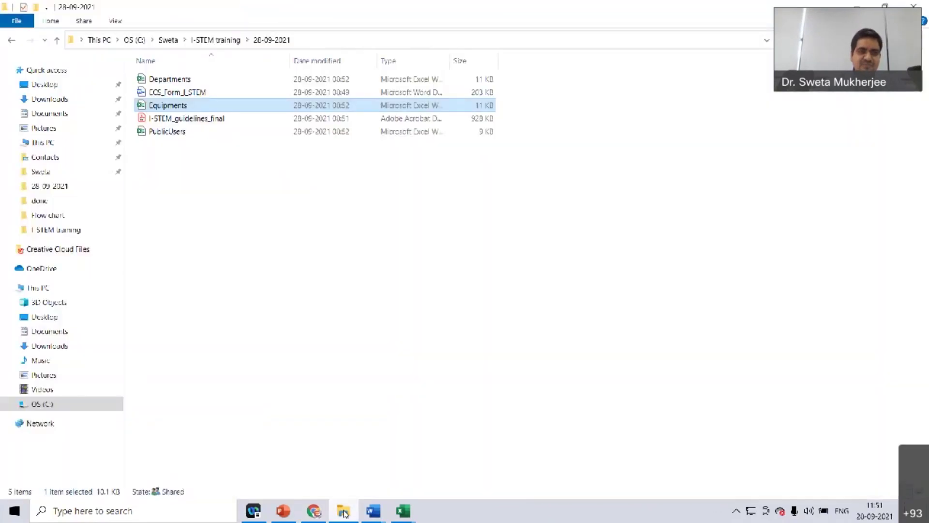
pyautogui.doubleClick(193, 131)
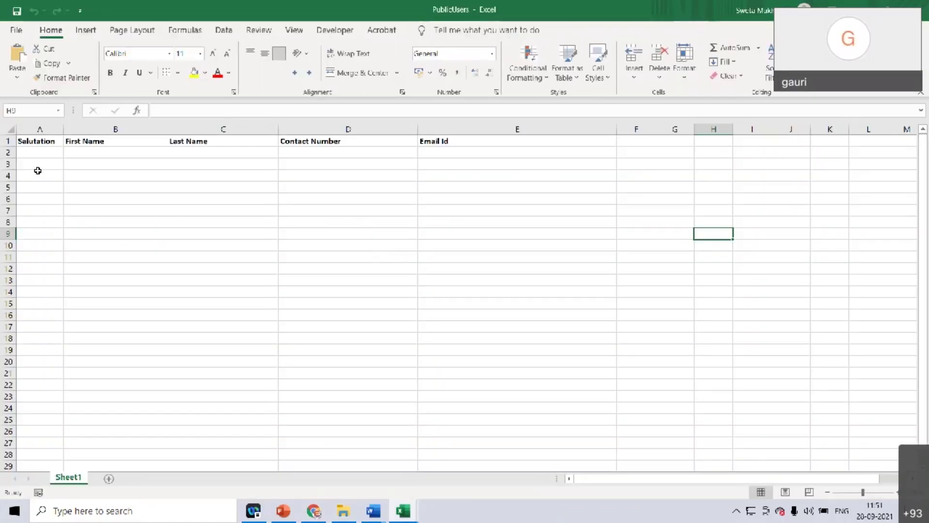
pyautogui.click(38, 175)
pyautogui.press('Tab')
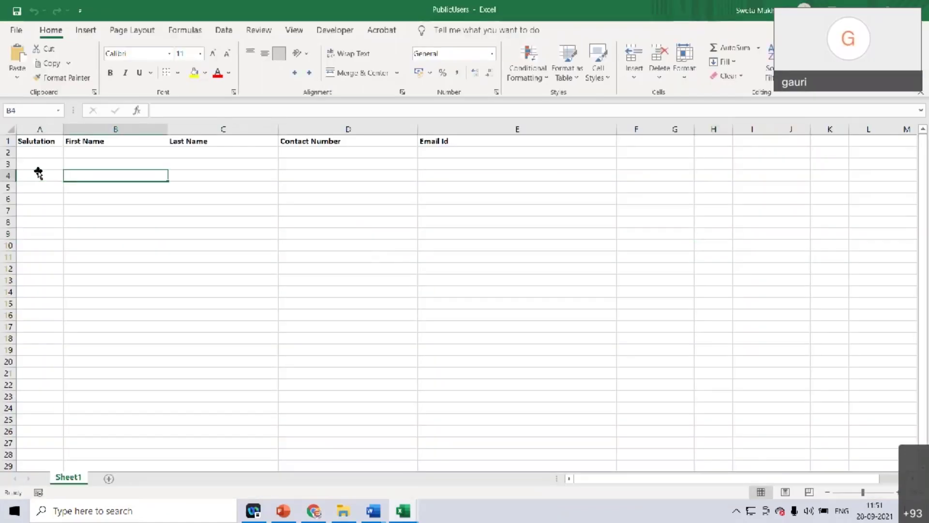
pyautogui.press('Tab')
pyautogui.press('Tab')
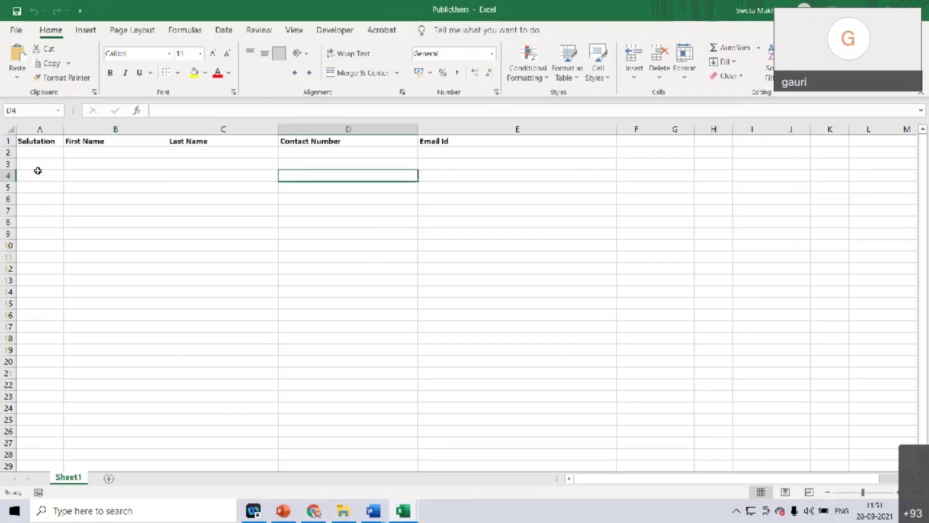
pyautogui.press('Tab')
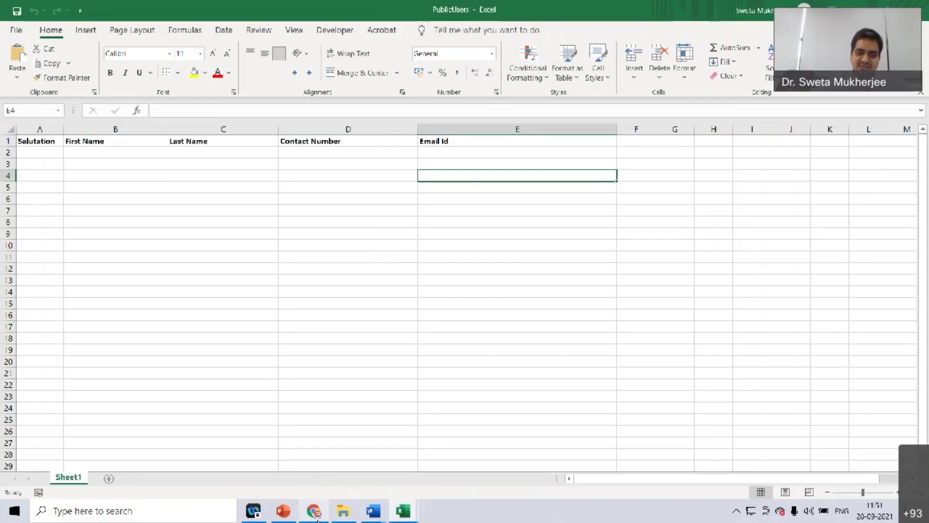
# Step: Check the Upload Users page in Chrome, return to the PublicUsers workbook and examine the Email Id column and its first empty rows
pyautogui.moveTo(316, 514)
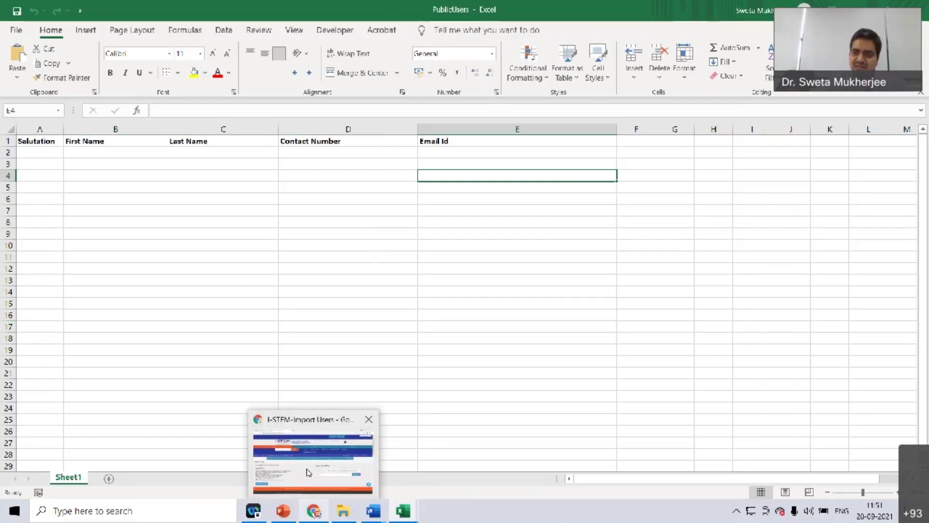
pyautogui.click(308, 472)
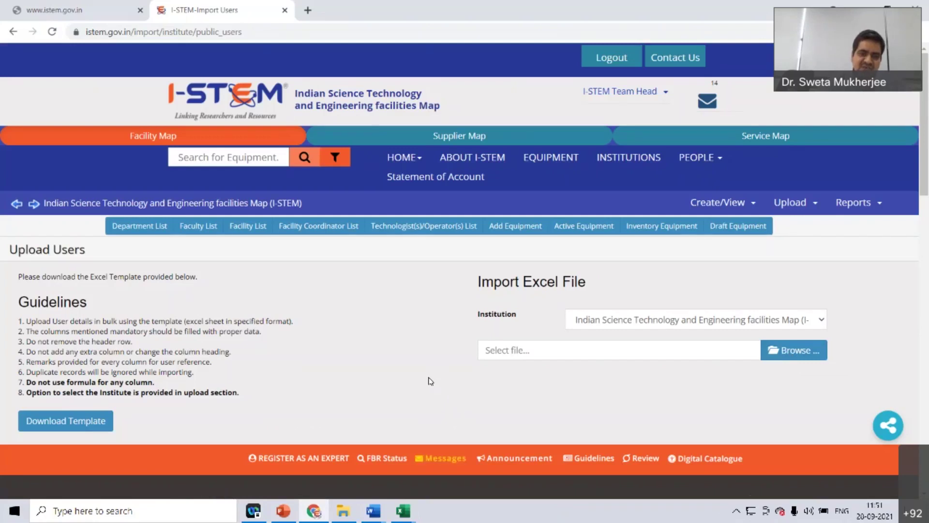
pyautogui.moveTo(405, 512)
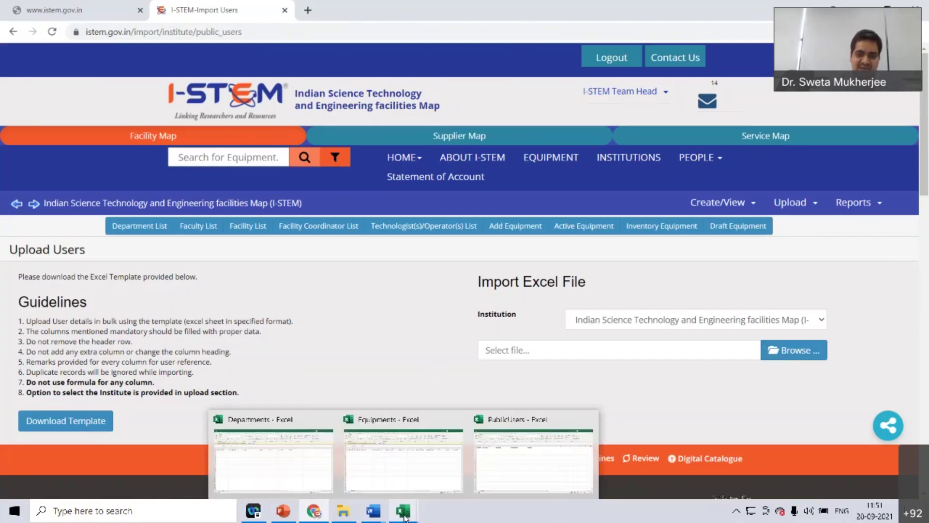
pyautogui.click(514, 466)
pyautogui.click(440, 148)
pyautogui.press('Down')
pyautogui.press('Down')
pyautogui.press('Down')
pyautogui.press('Down')
pyautogui.press('Up')
pyautogui.press('Up')
pyautogui.press('Up')
pyautogui.press('Up')
pyautogui.press('Up')
pyautogui.hotkey('ctrl', 'b')
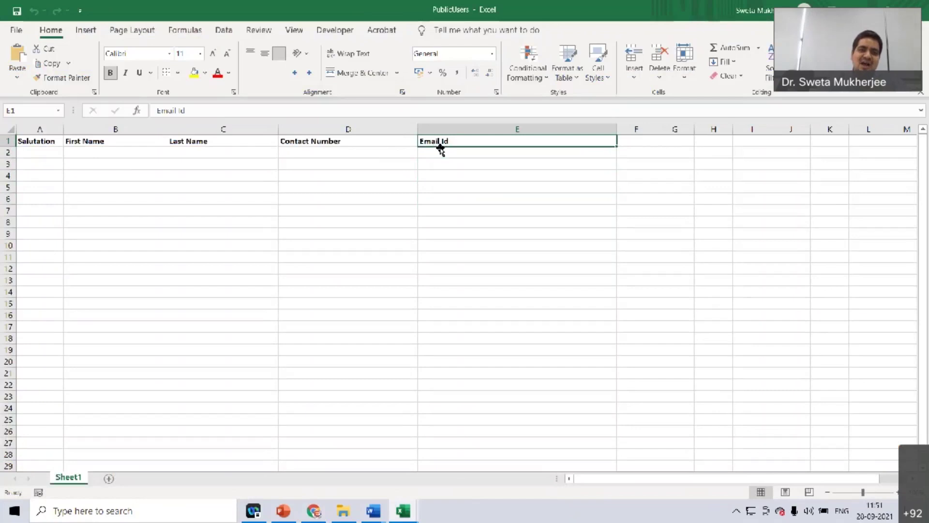
pyautogui.press('Down')
pyautogui.press('Down')
pyautogui.press('Down')
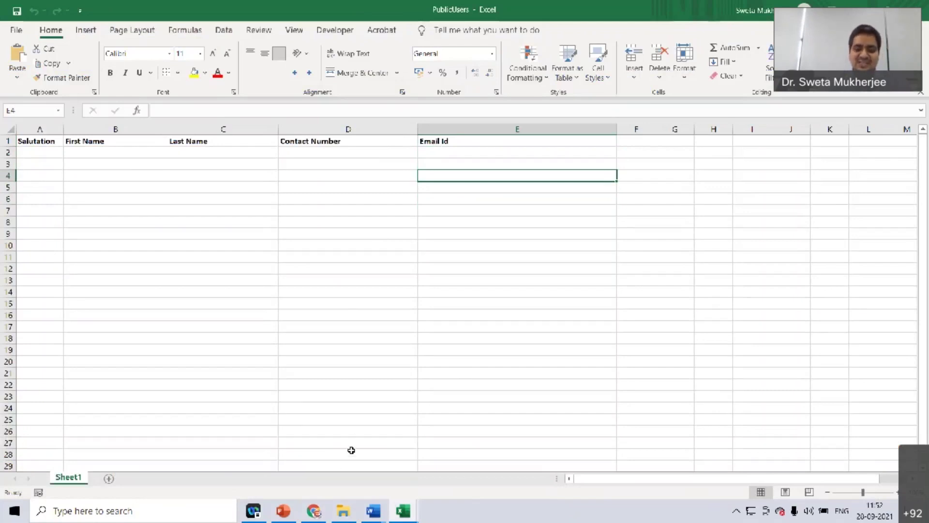
# Step: Switch back to the Upload Users page in Chrome and review the available upload types
pyautogui.click(313, 511)
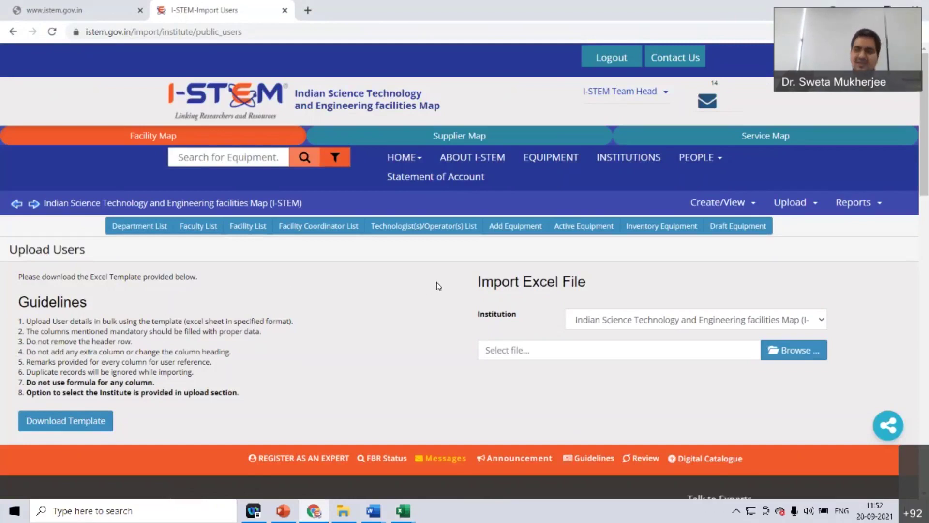
pyautogui.click(804, 204)
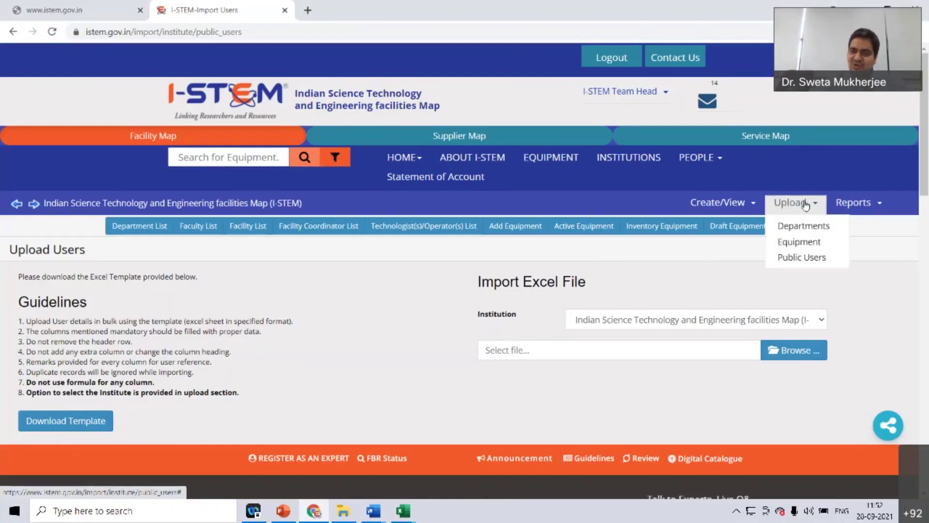
pyautogui.click(464, 290)
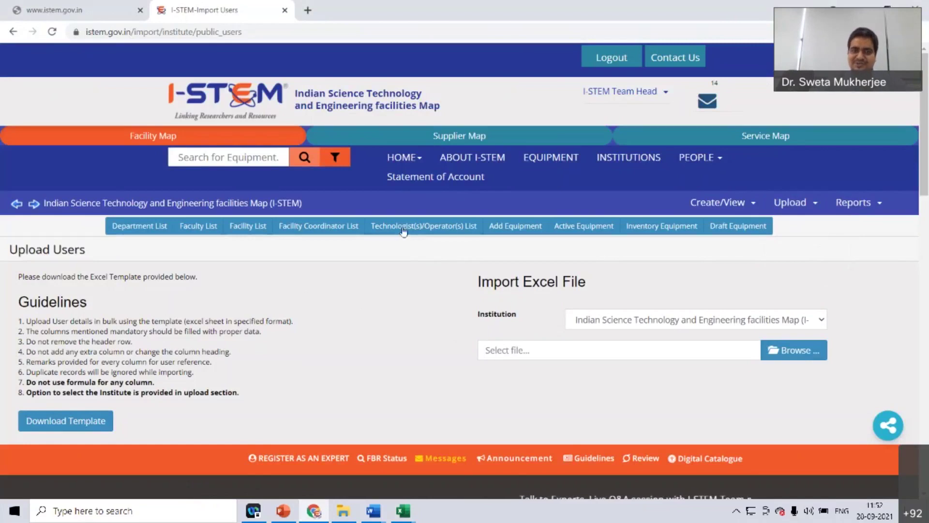
# Step: Open the I-STEM home page and look over its banner, the Linking Researchers and Resources section and the upload types
pyautogui.click(399, 158)
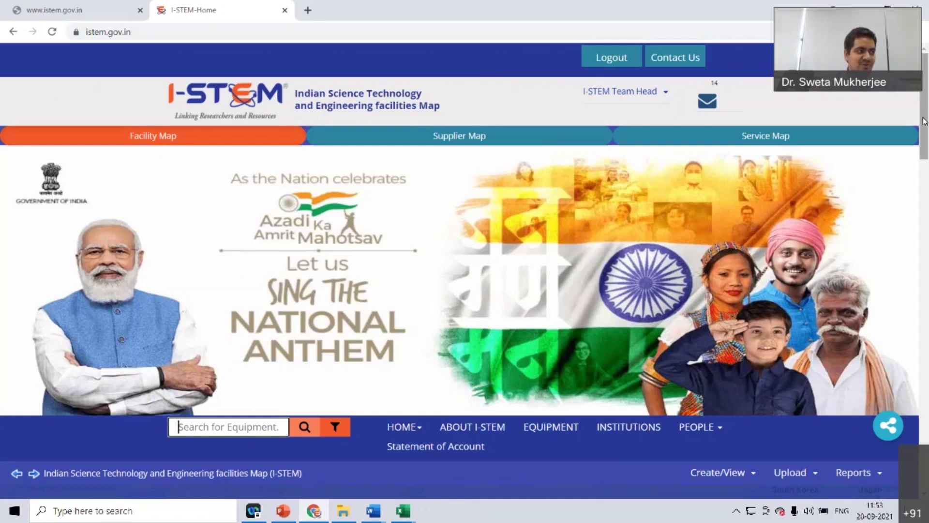
pyautogui.moveTo(924, 121); pyautogui.dragTo(927, 101)
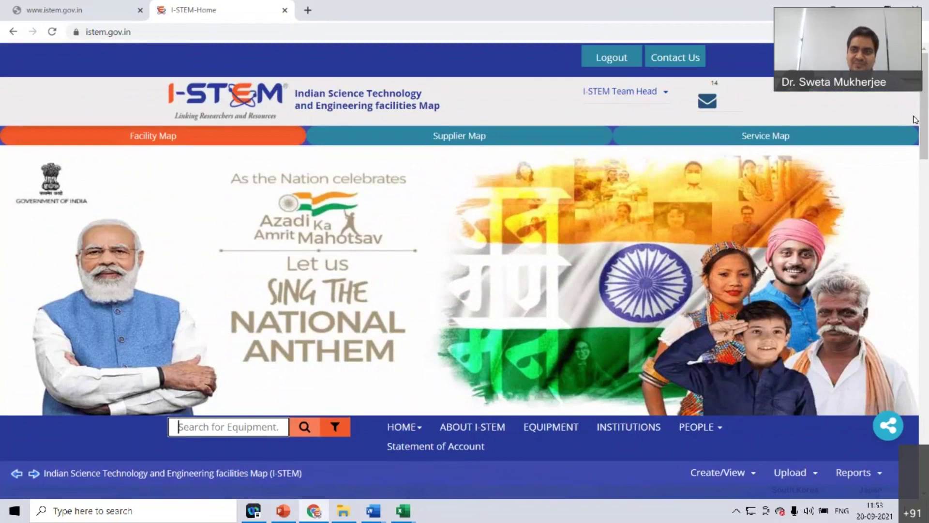
pyautogui.moveTo(925, 127); pyautogui.dragTo(926, 204)
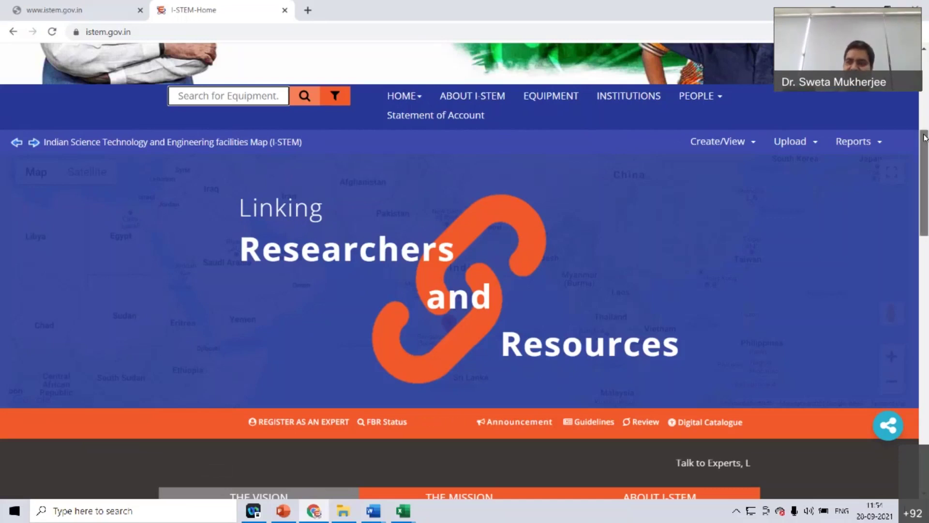
pyautogui.moveTo(924, 138); pyautogui.dragTo(926, 73)
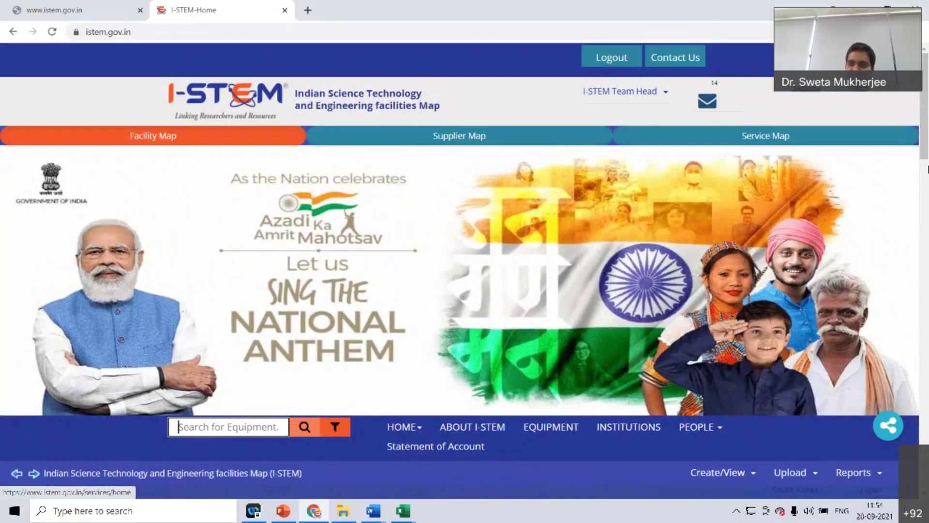
pyautogui.moveTo(924, 98); pyautogui.dragTo(924, 167)
pyautogui.click(789, 177)
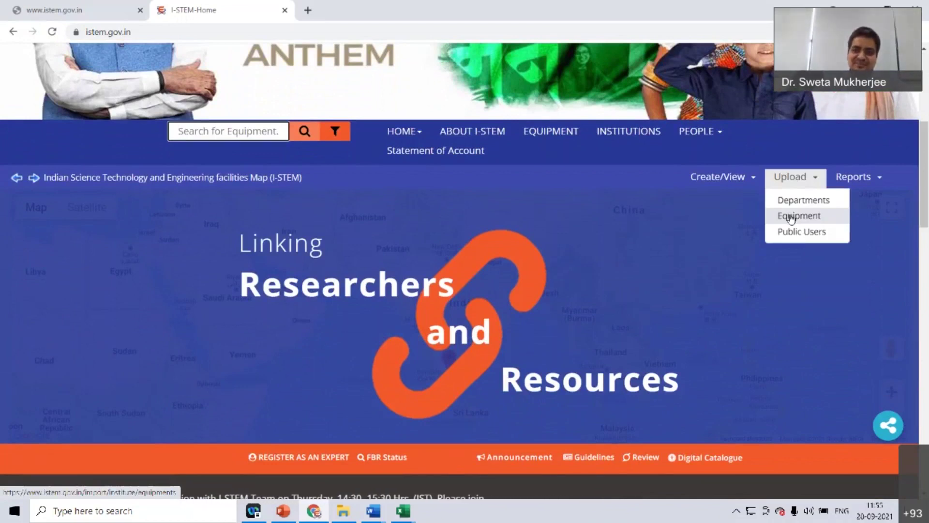
pyautogui.click(647, 201)
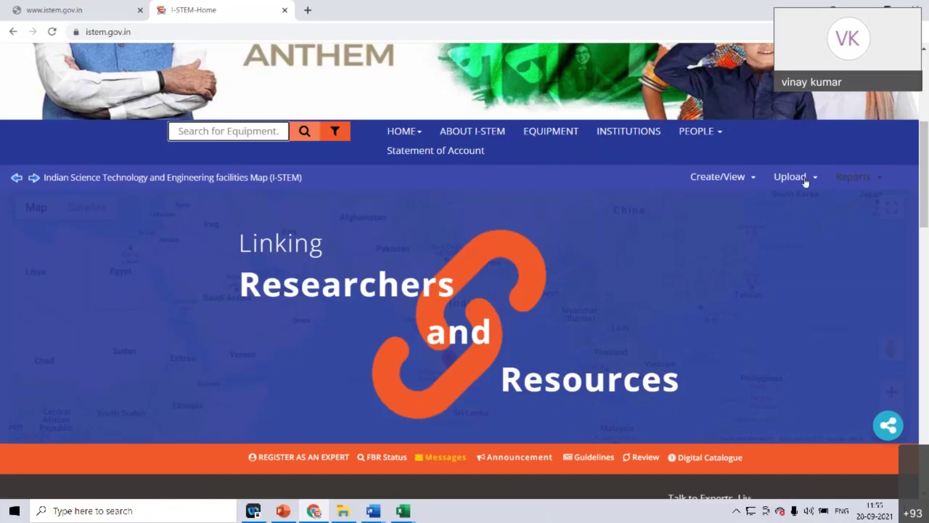
# Step: Open the equipment upload page and look over the Create/View options available to the institution
pyautogui.moveTo(793, 178)
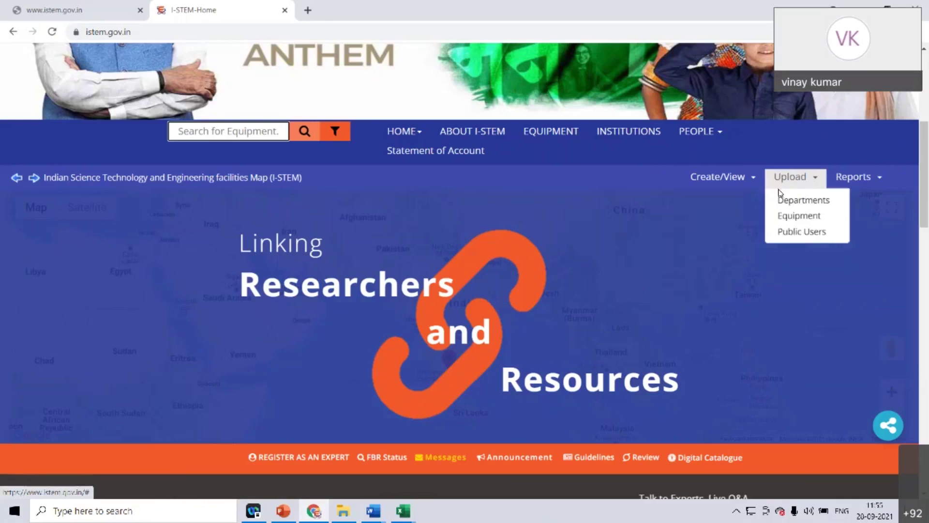
pyautogui.click(789, 216)
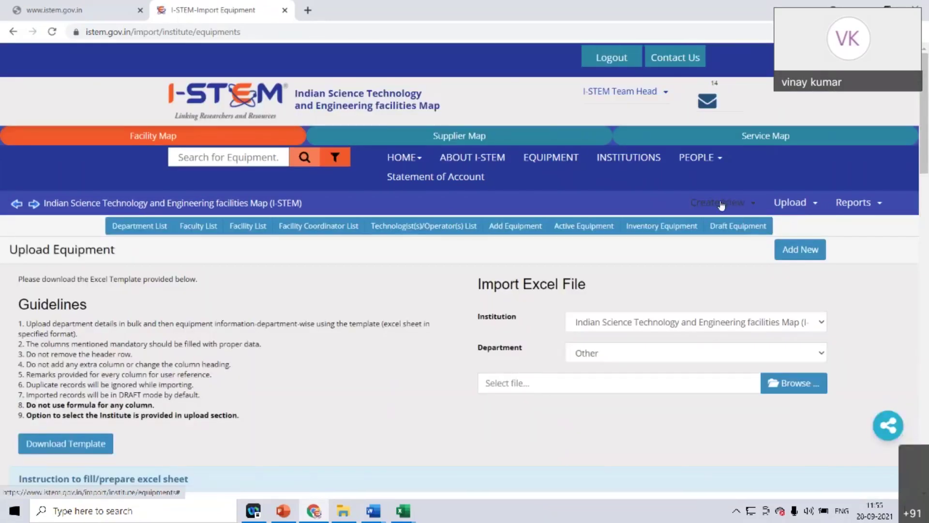
pyautogui.click(734, 204)
pyautogui.moveTo(687, 221)
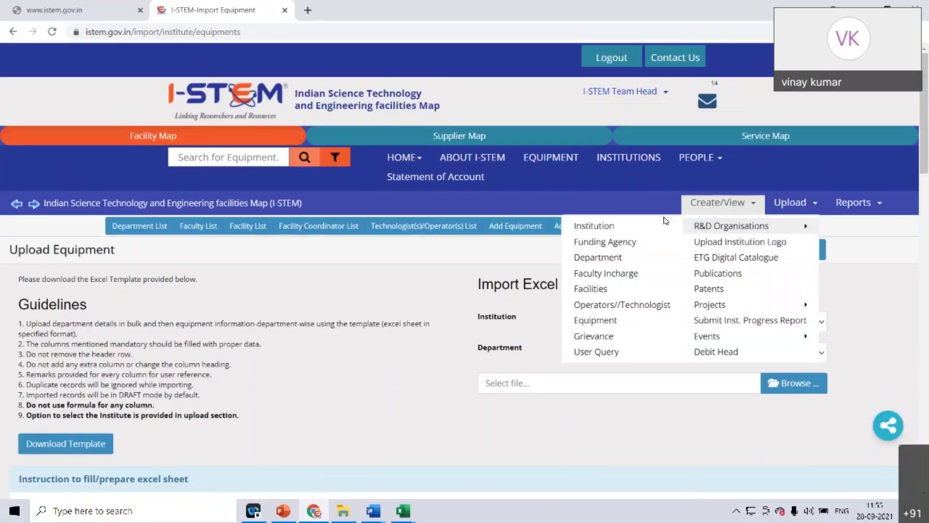
pyautogui.click(504, 492)
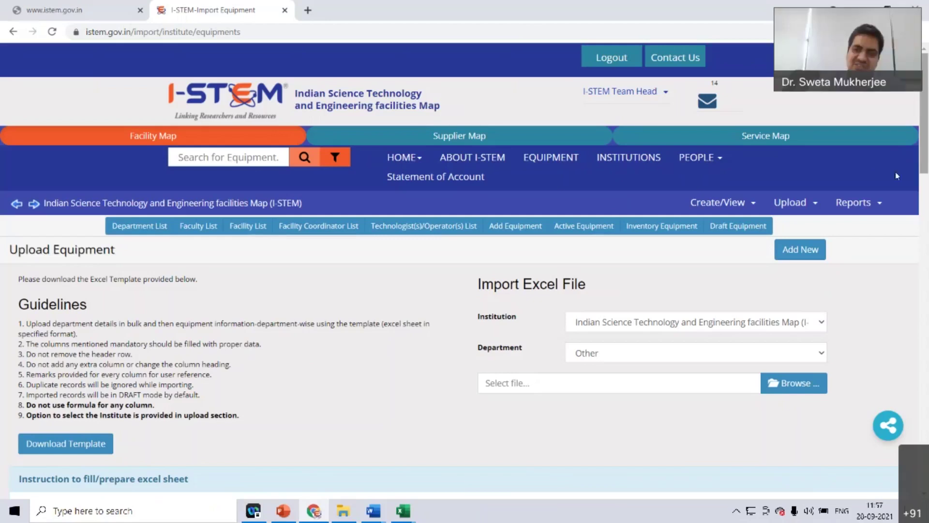
# Step: Open the public users upload page and choose Indian Science Technology and Engineering facilities Map (I-STEM) as the institution
pyautogui.click(790, 202)
pyautogui.click(777, 184)
pyautogui.click(793, 204)
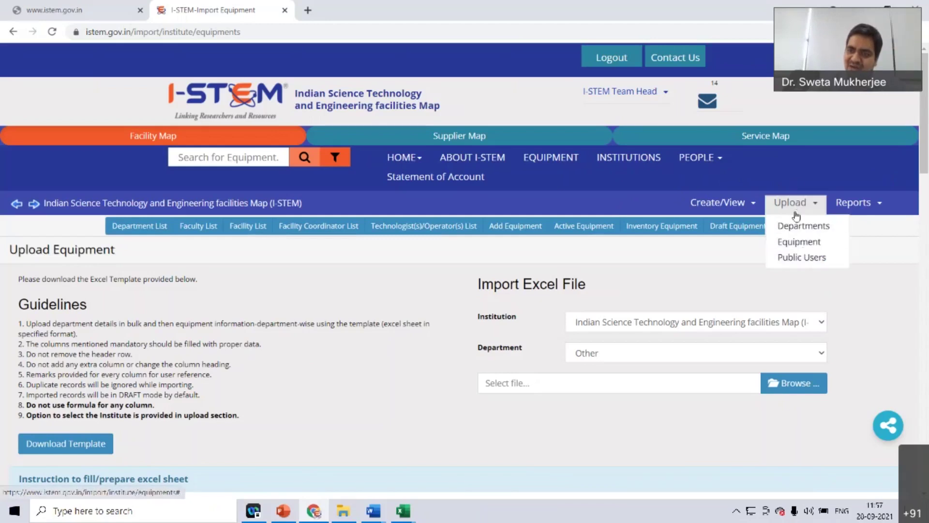
pyautogui.click(804, 257)
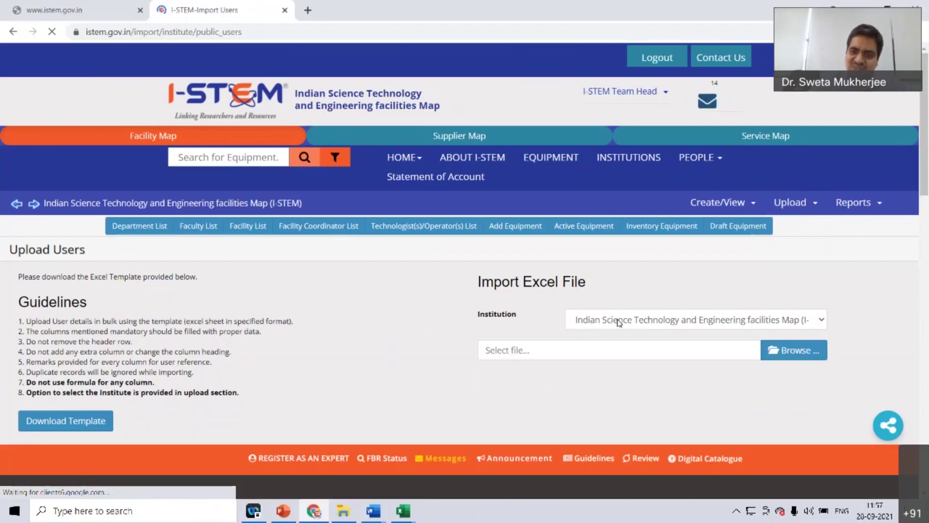
pyautogui.click(616, 320)
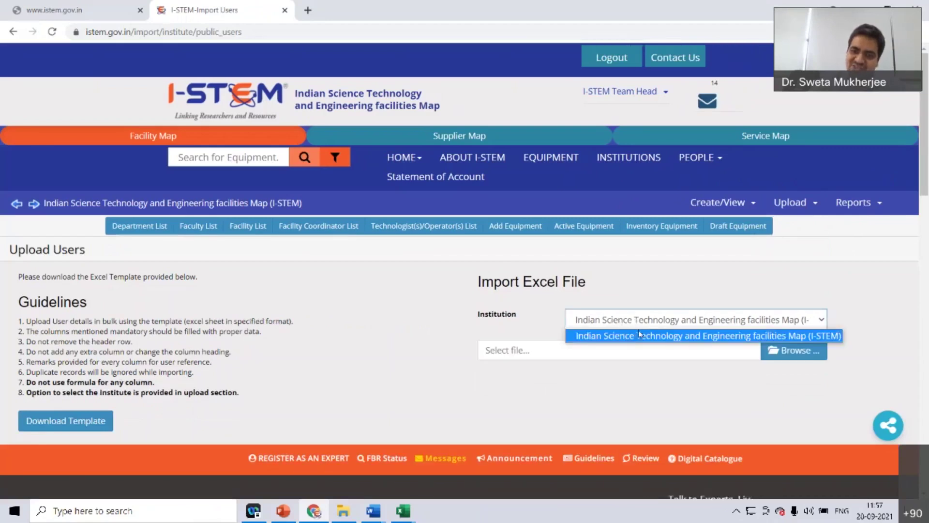
pyautogui.click(638, 334)
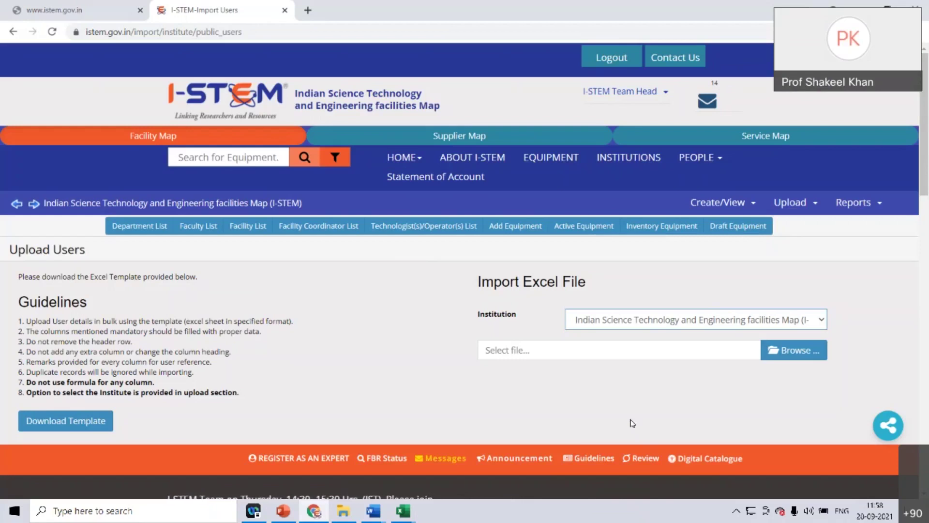
pyautogui.click(661, 387)
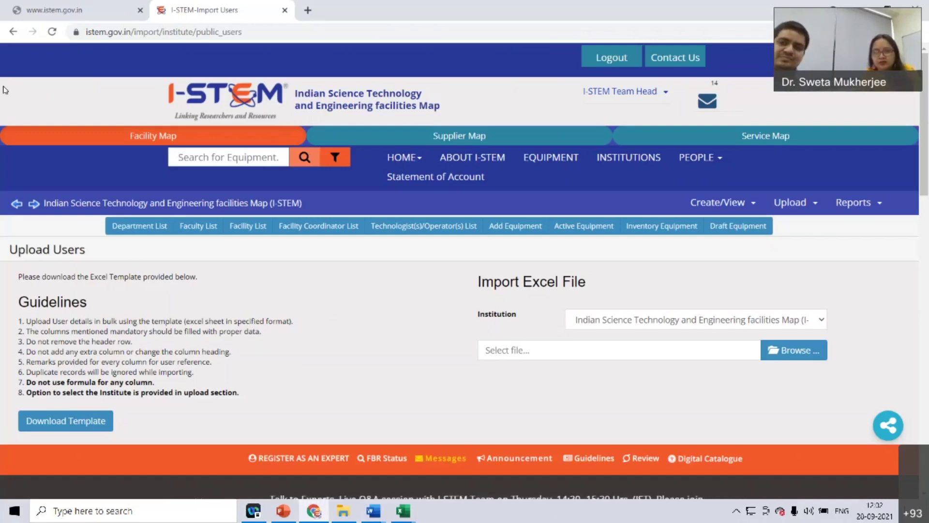
# Step: Log out of the institution account and open the Researcher/User Registration form
pyautogui.click(612, 60)
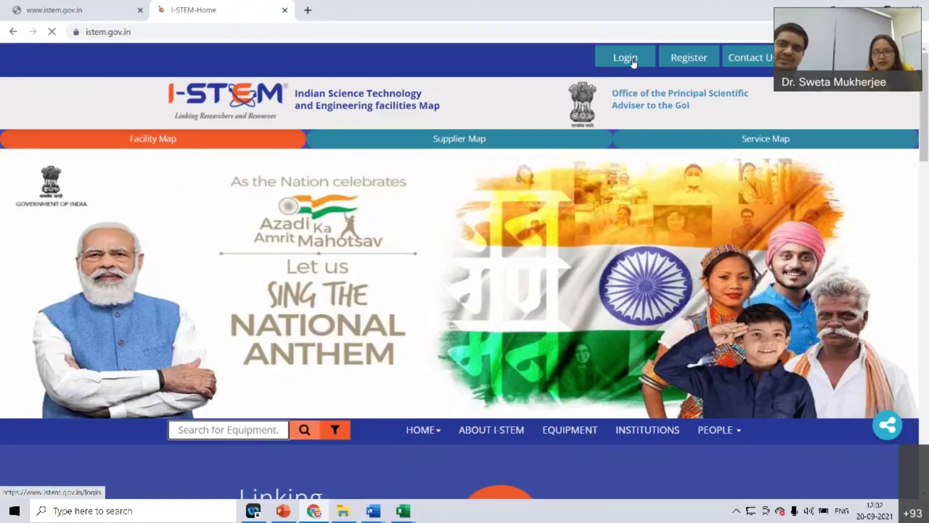
pyautogui.click(629, 58)
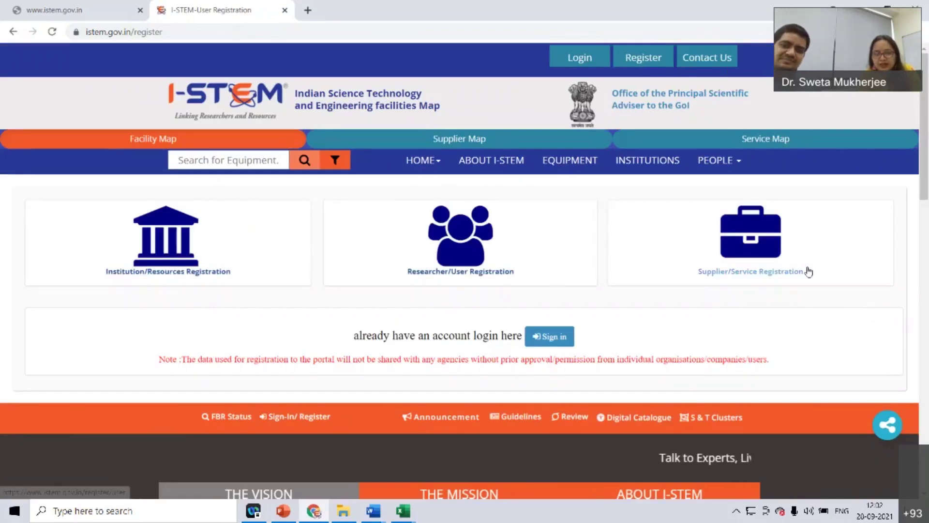
pyautogui.click(461, 278)
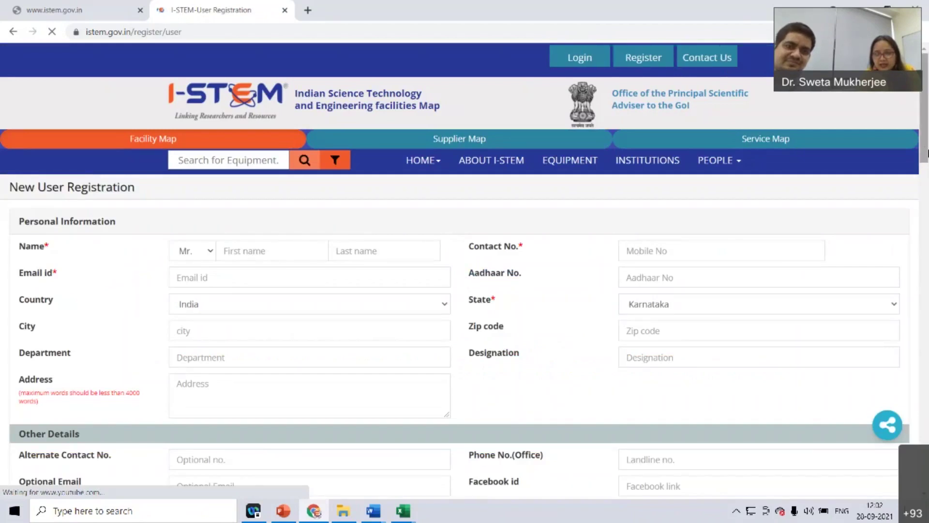
# Step: Examine the new user registration form down to Academic Information, including the user types on offer
pyautogui.moveTo(926, 140); pyautogui.dragTo(926, 169)
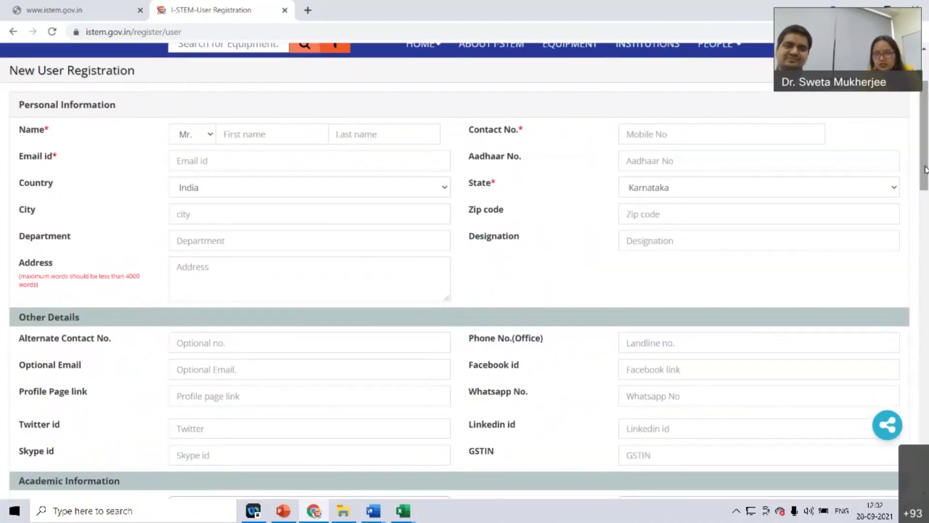
pyautogui.moveTo(926, 169); pyautogui.dragTo(926, 209)
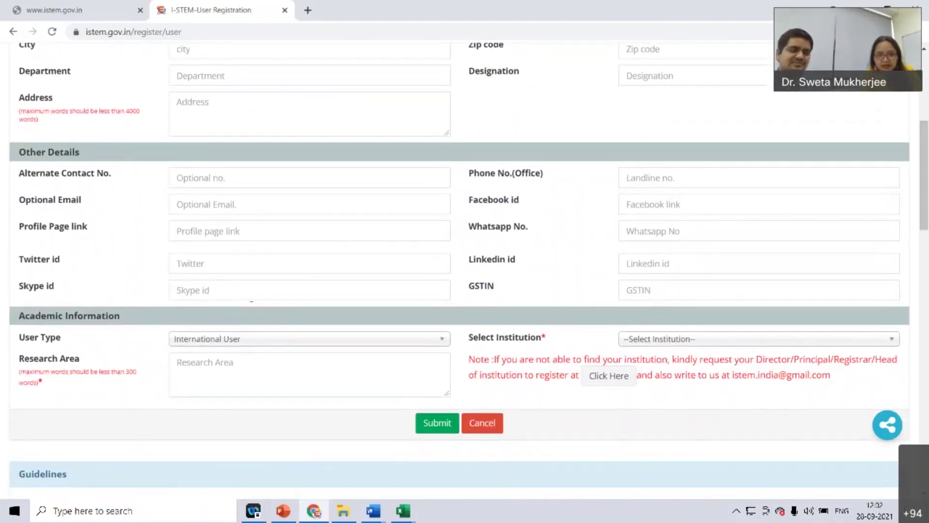
pyautogui.click(287, 342)
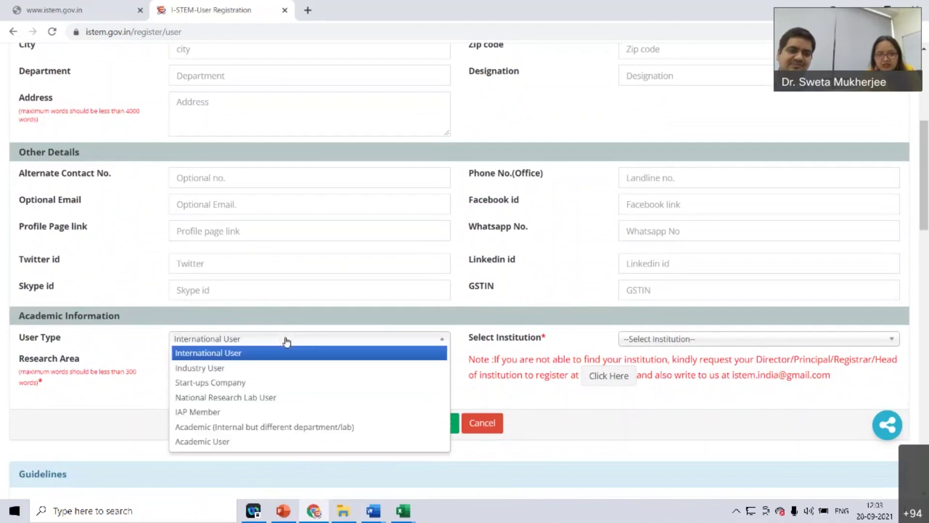
pyautogui.click(115, 412)
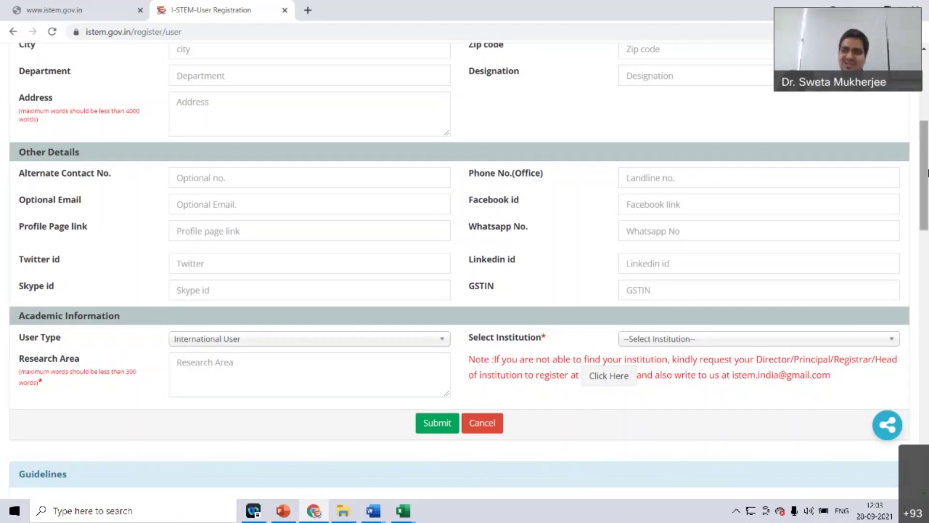
# Step: Return to the I-STEM home page and fill in AFM_Test as the equipment search term
pyautogui.scroll(6, 928, 173)
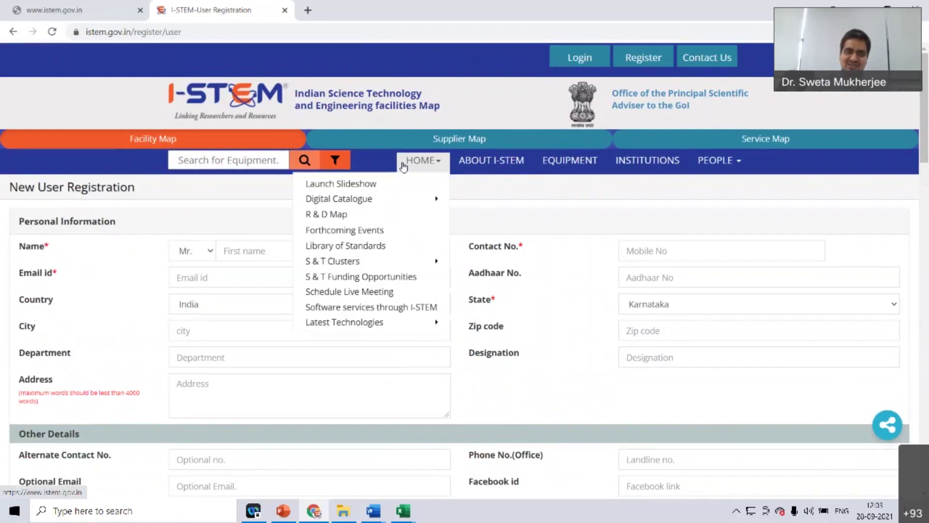
pyautogui.click(401, 167)
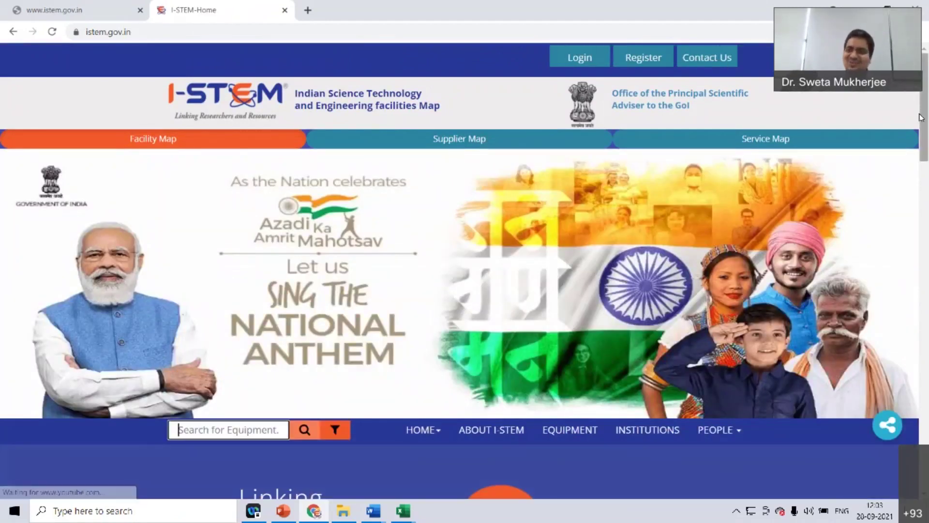
pyautogui.scroll(-4, 207, 246)
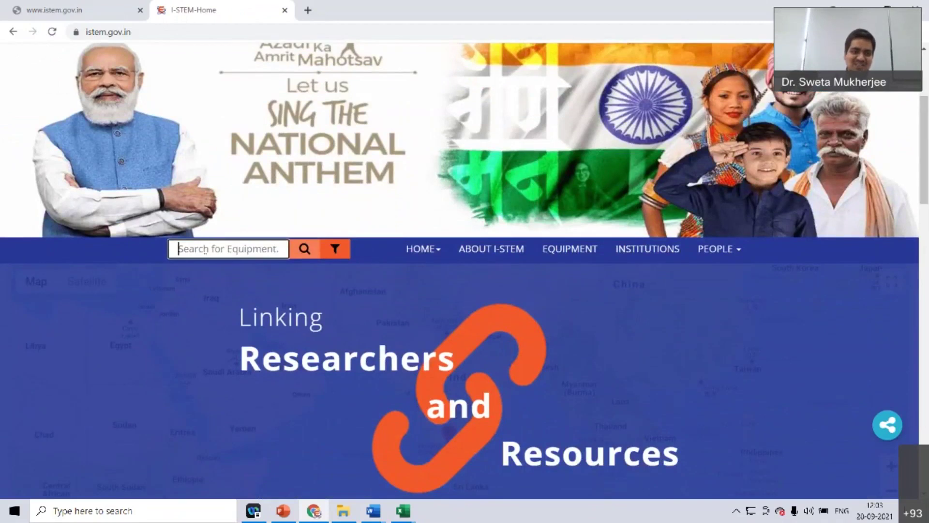
pyautogui.click(205, 250)
pyautogui.click(184, 272)
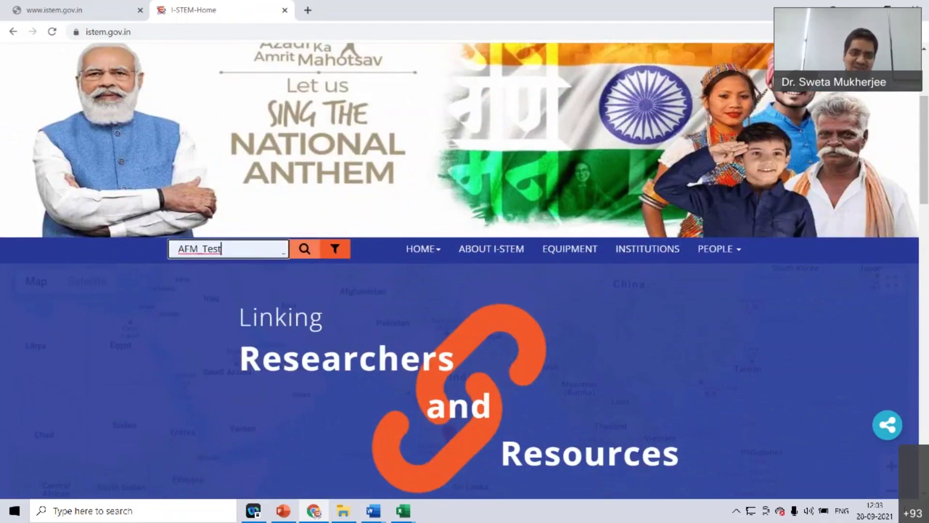
pyautogui.scroll(4, 927, 199)
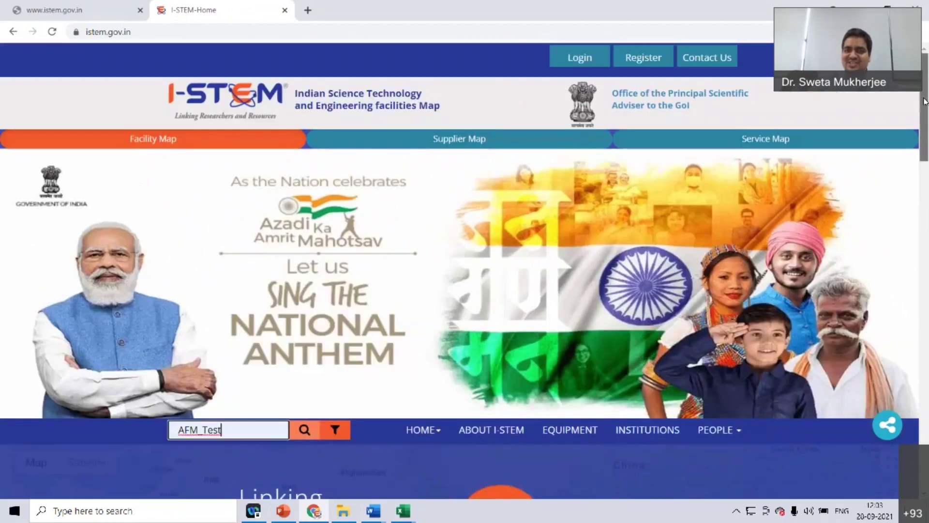
# Step: Log in to the public user account with its saved username, the account password and the captcha code
pyautogui.click(575, 57)
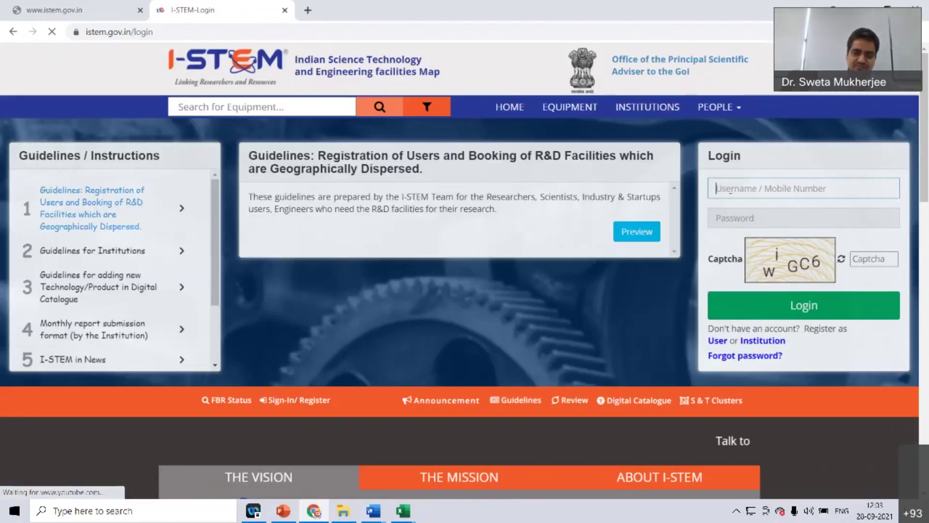
pyautogui.write('PU')
pyautogui.press('Down')
pyautogui.press('Return')
pyautogui.press('Tab')
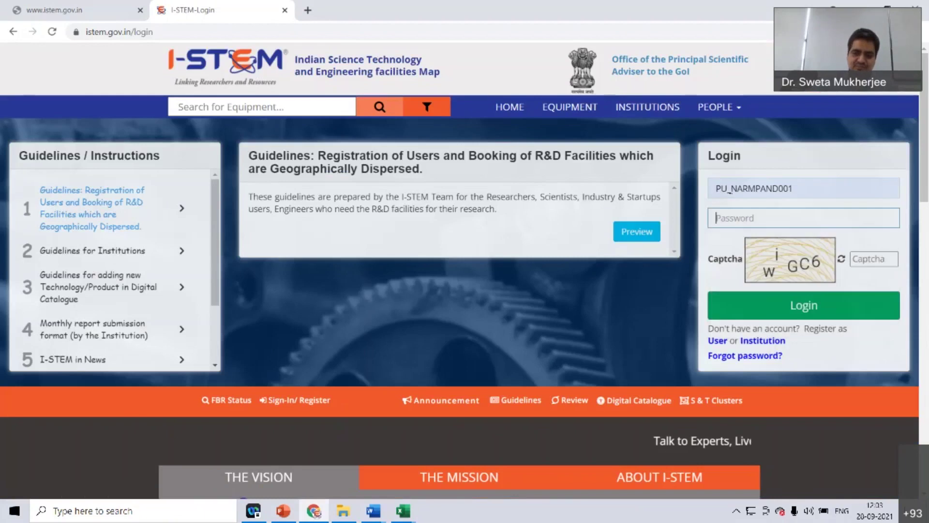
pyautogui.write('•••••')
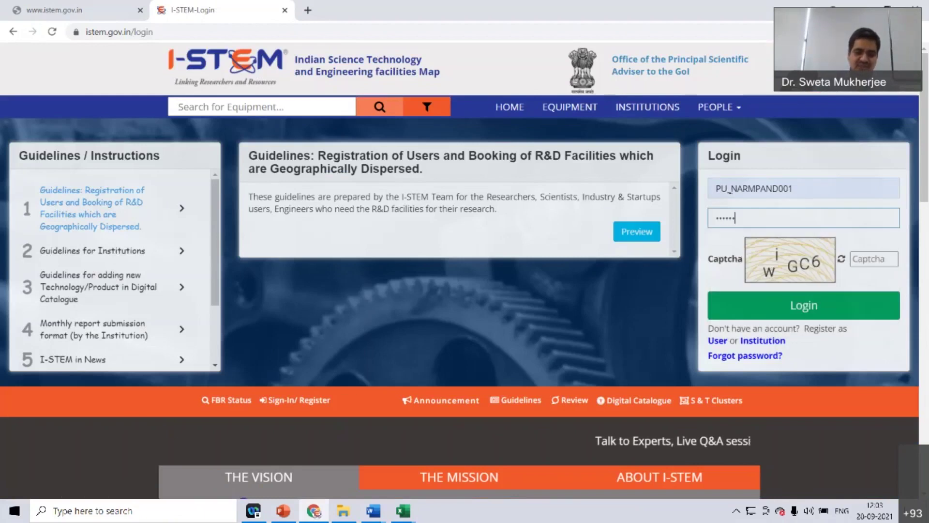
pyautogui.write('••••••')
pyautogui.press('Tab')
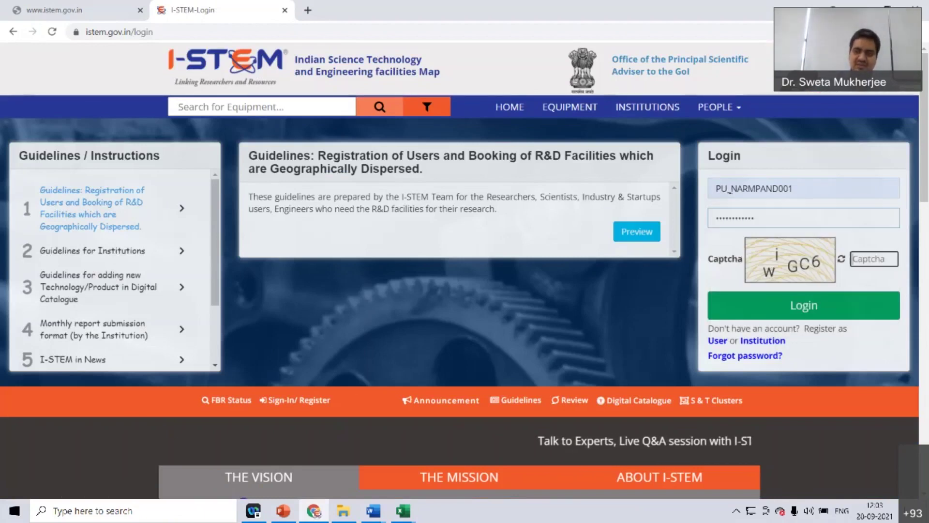
pyautogui.write('wi')
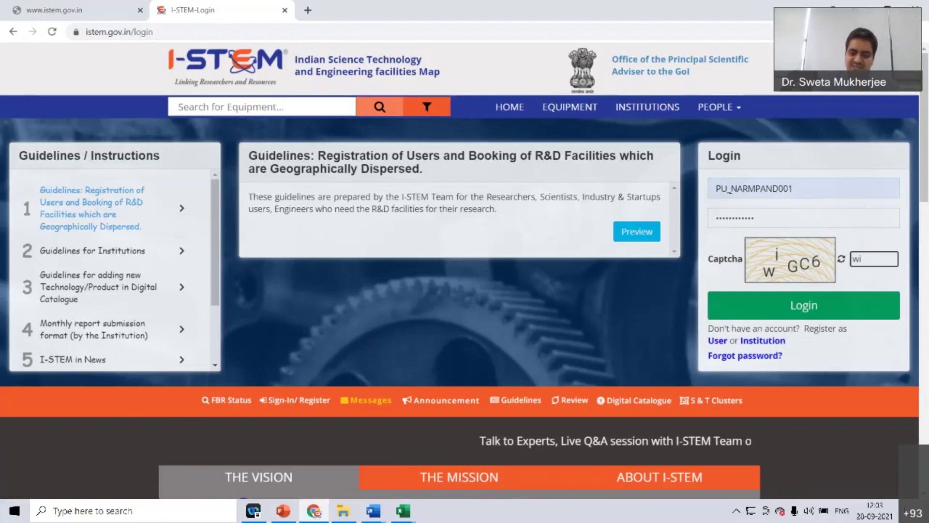
pyautogui.write('GC6')
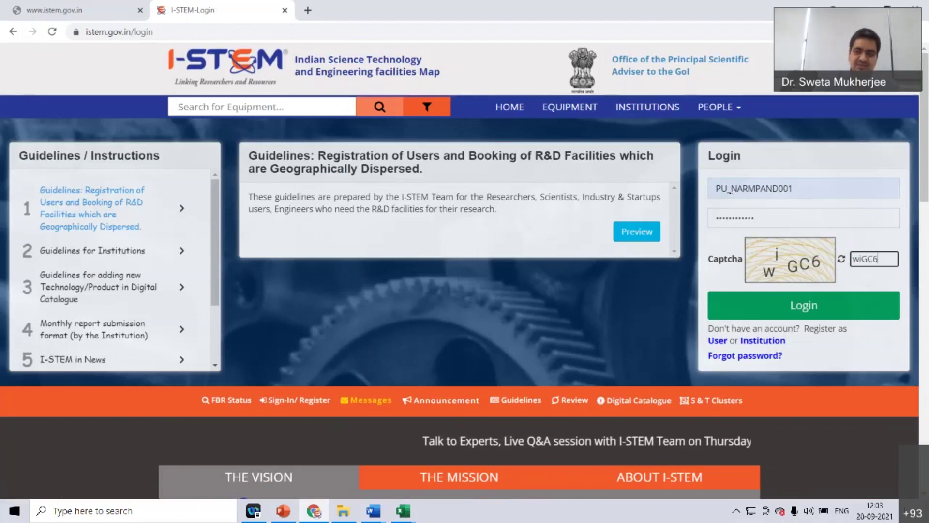
pyautogui.click(744, 315)
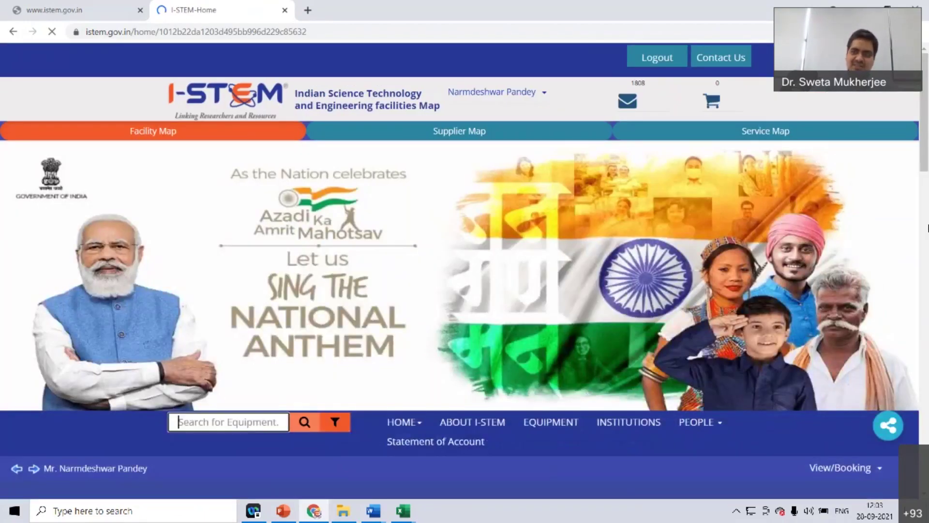
# Step: Search the equipment for AFM_Test and view the matching record and its location on the map
pyautogui.moveTo(925, 157); pyautogui.dragTo(925, 214)
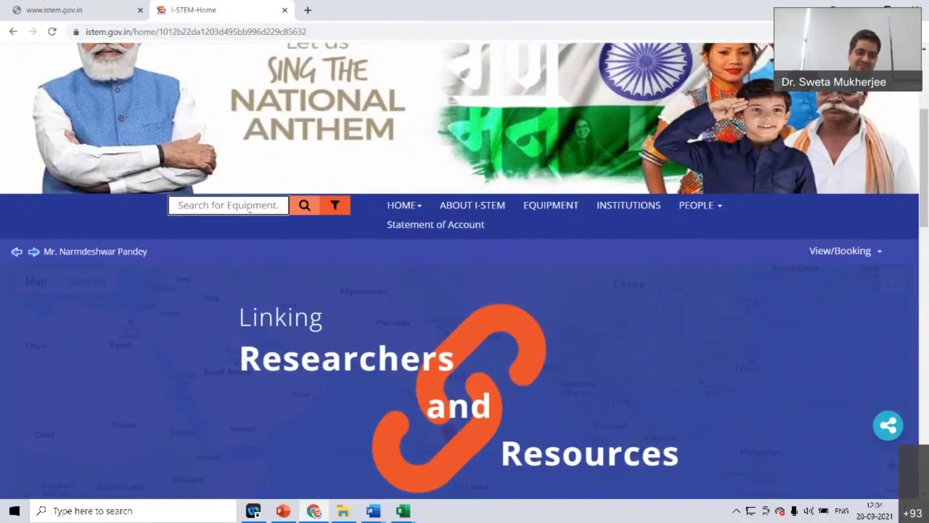
pyautogui.write('AF')
pyautogui.click(228, 231)
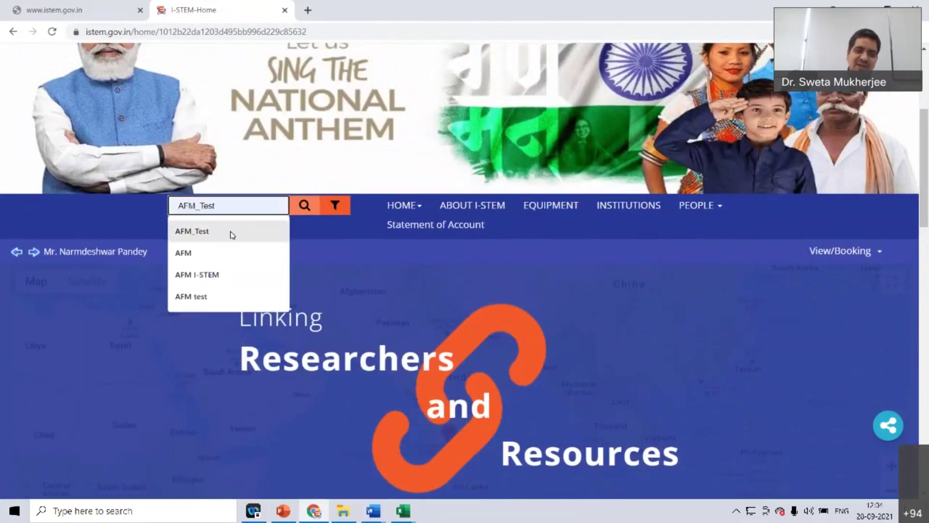
pyautogui.click(304, 206)
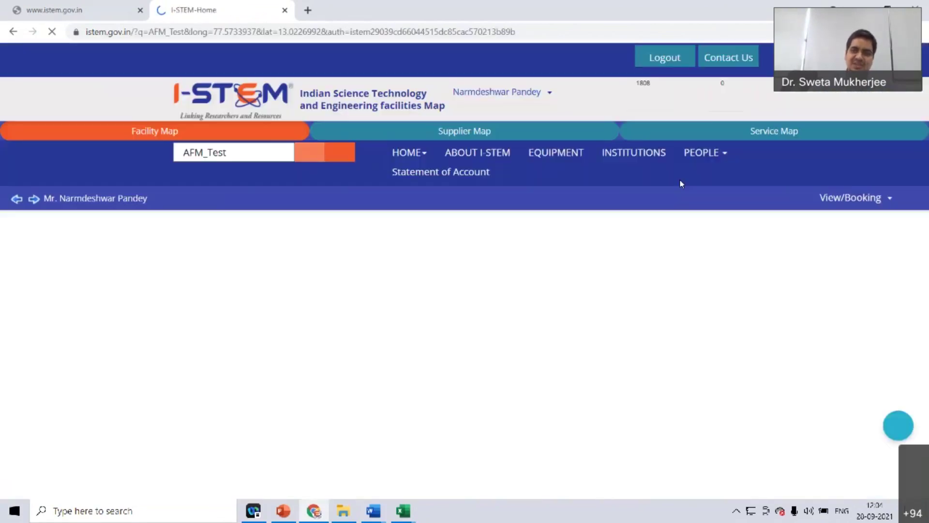
pyautogui.scroll(-2, 927, 109)
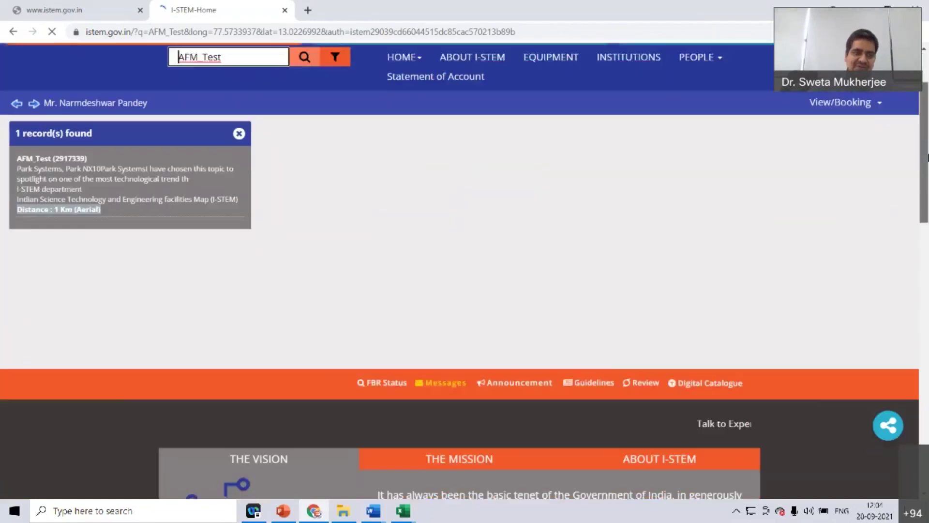
pyautogui.scroll(2, 926, 90)
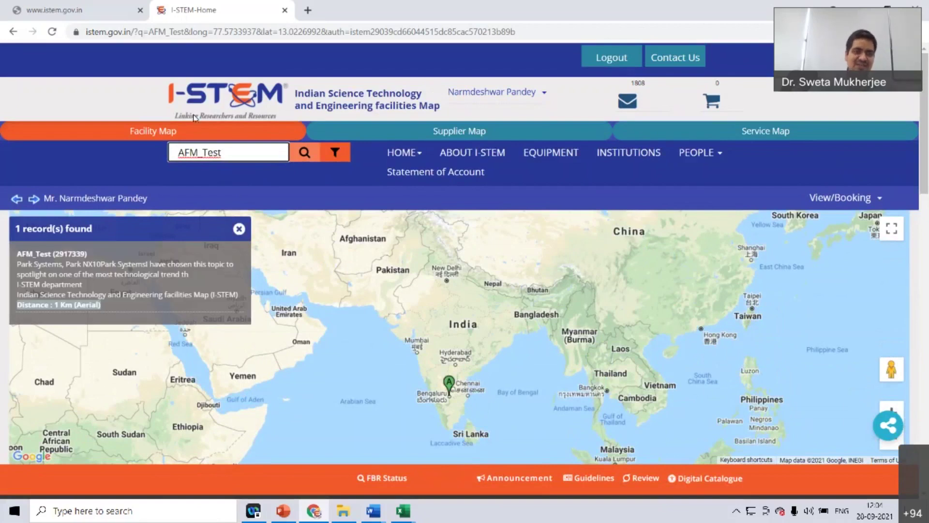
# Step: Shorten the equipment search term to AFM and run the search across all institutions
pyautogui.press('BackSpace')
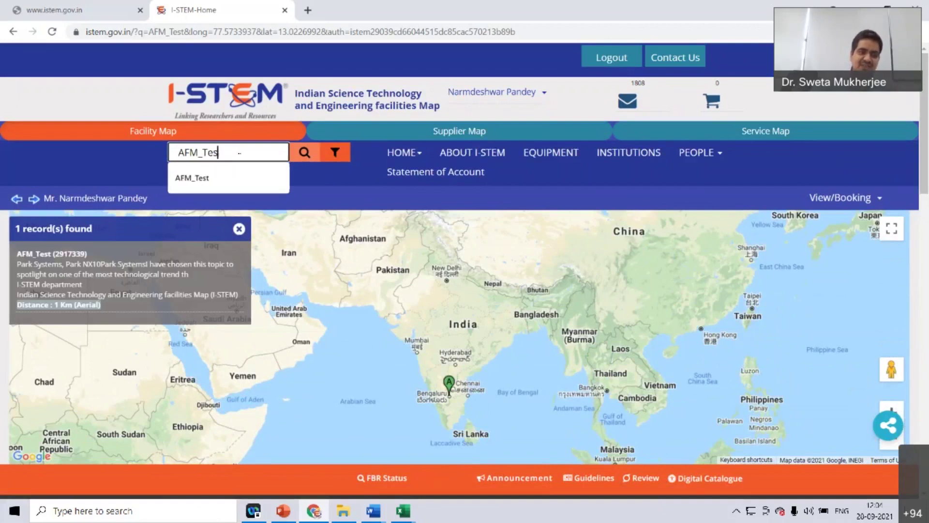
pyautogui.press('BackSpace')
pyautogui.press('BackSpace')
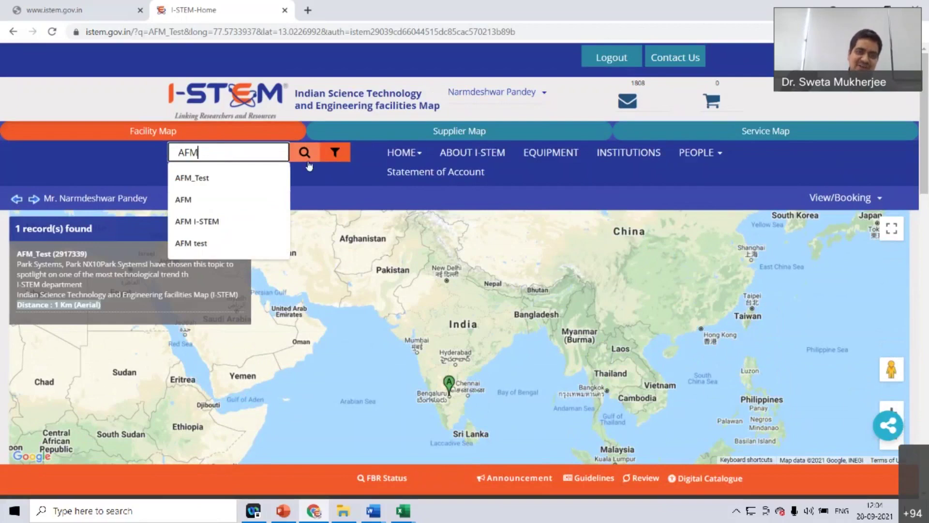
pyautogui.click(305, 154)
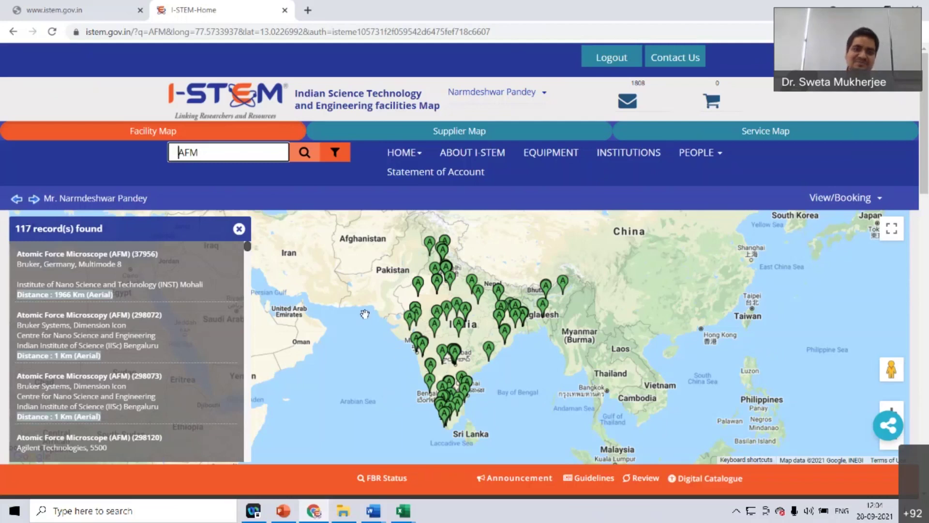
# Step: Search the equipment for AFM_Test again using the previously entered term
pyautogui.click(233, 152)
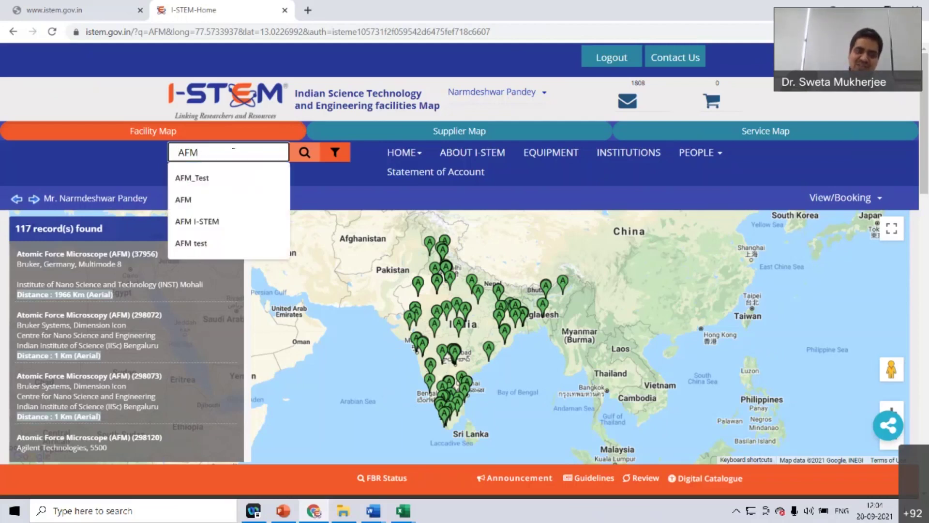
pyautogui.click(244, 184)
pyautogui.click(304, 163)
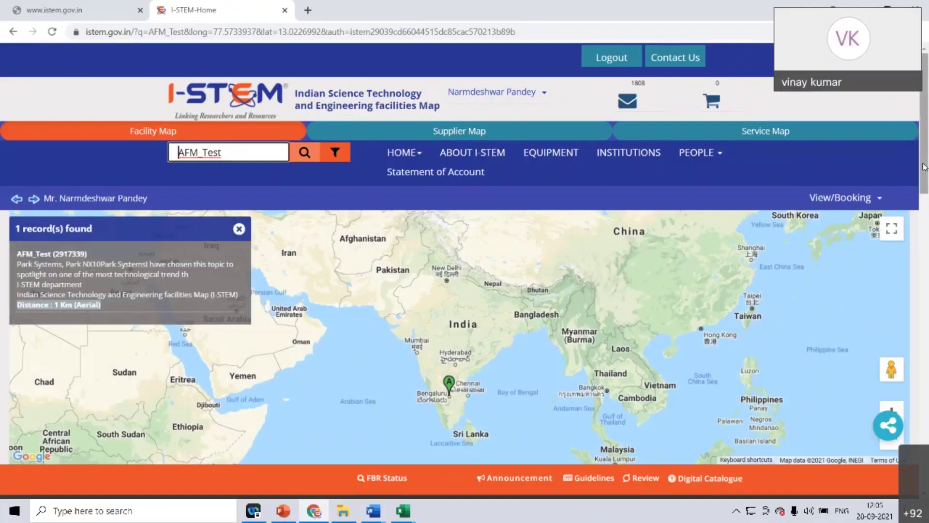
pyautogui.scroll(-1, 923, 167)
pyautogui.scroll(1, 924, 155)
# Step: Return to the home page and look over the Advanced Search filter fields for equipment, then close them
pyautogui.click(401, 153)
pyautogui.click(401, 153)
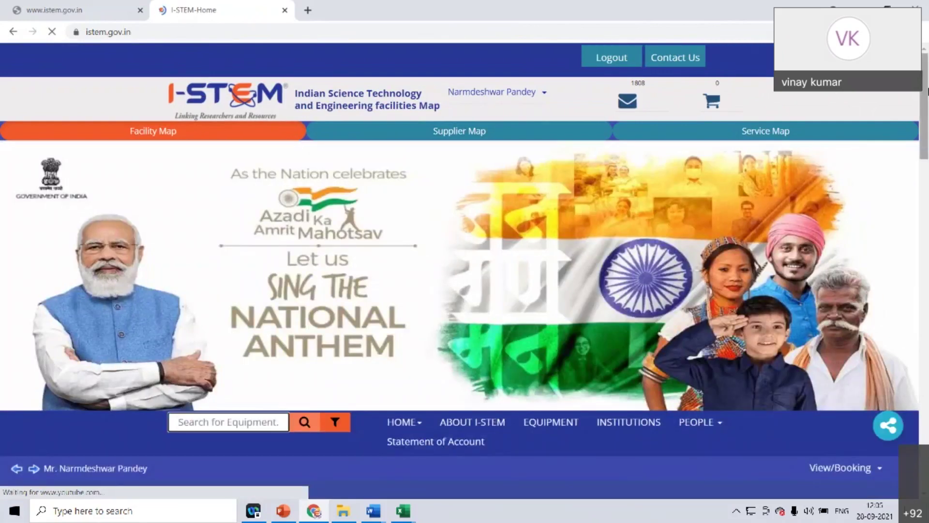
pyautogui.moveTo(925, 104); pyautogui.dragTo(852, 164)
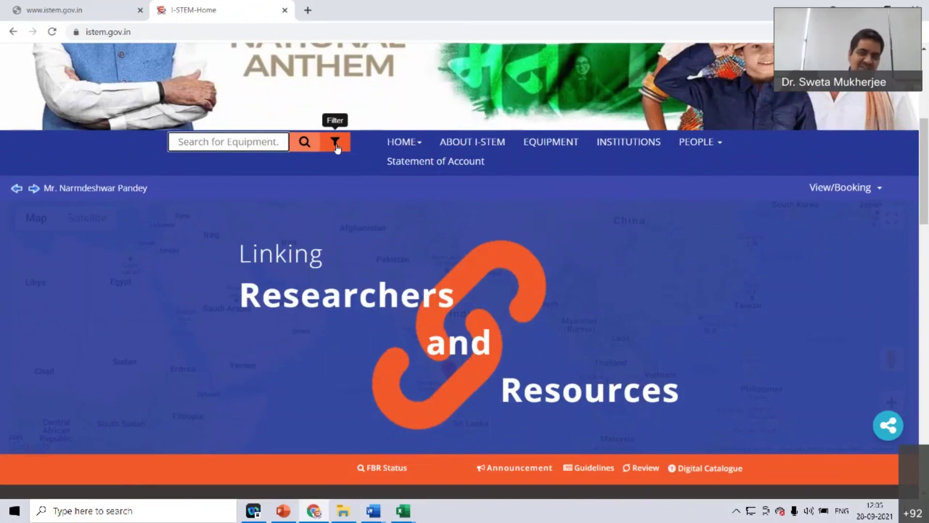
pyautogui.click(336, 144)
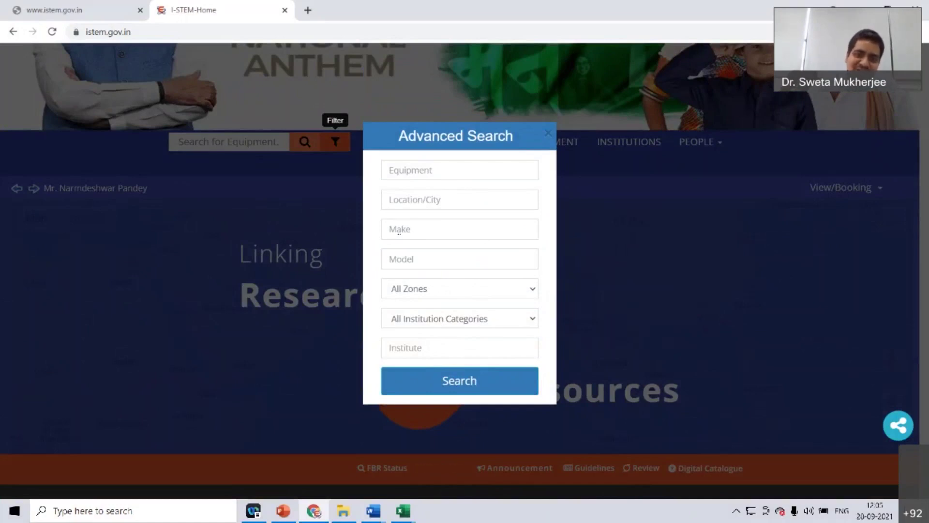
pyautogui.click(549, 134)
# Step: Search for AFM_Test from the home page, select its record and open the full equipment details
pyautogui.click(239, 144)
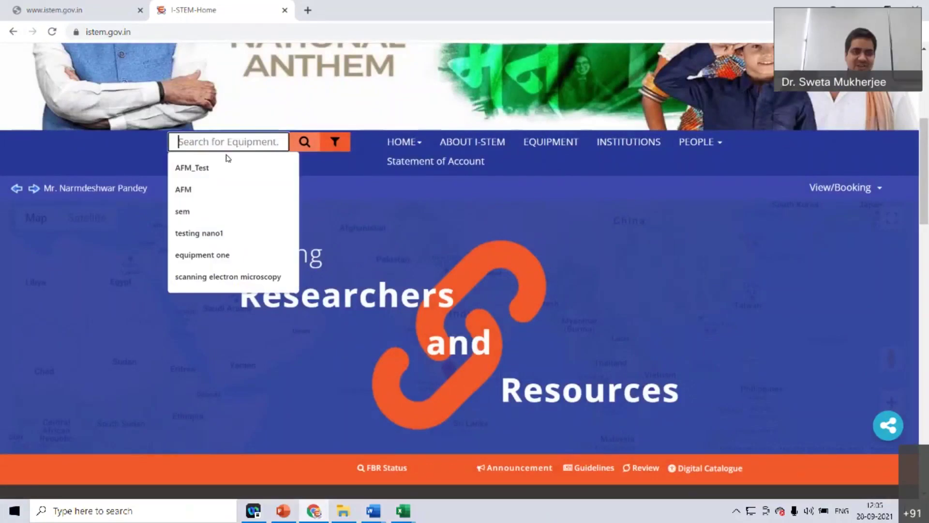
pyautogui.click(218, 167)
pyautogui.click(304, 143)
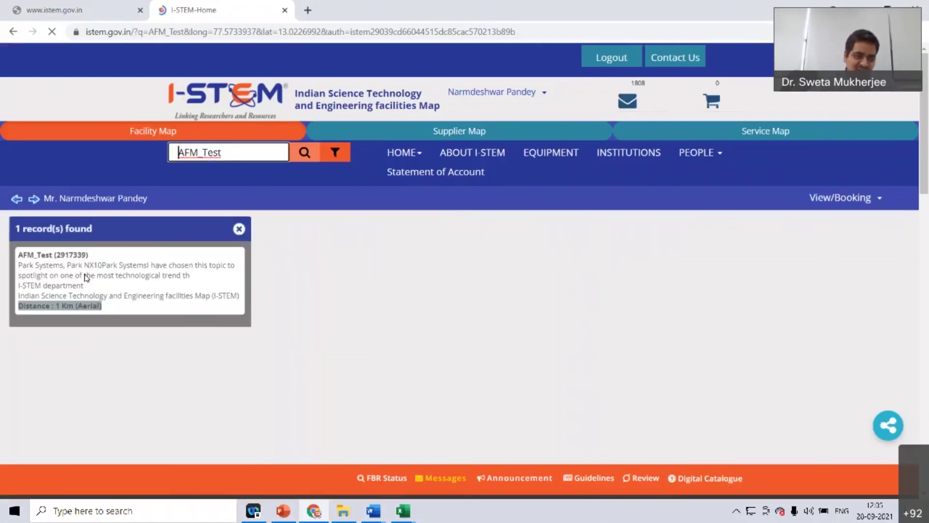
pyautogui.click(86, 277)
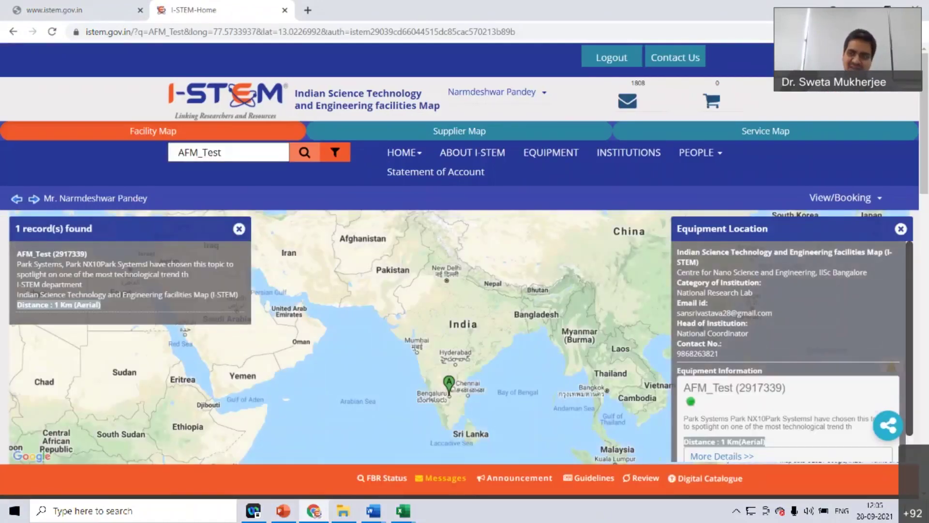
pyautogui.moveTo(926, 156)
pyautogui.mouseDown()
pyautogui.moveTo(927, 198)
pyautogui.moveTo(927, 170)
pyautogui.mouseUp()
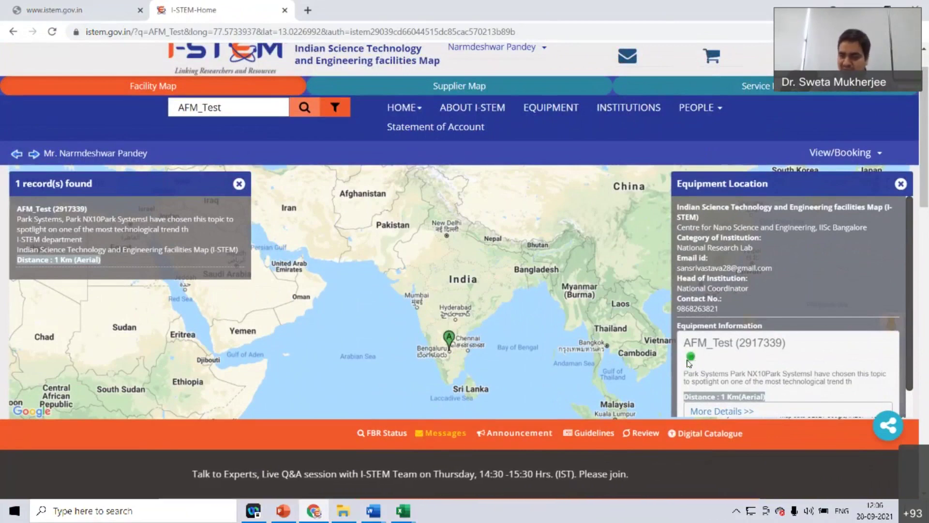
pyautogui.click(718, 412)
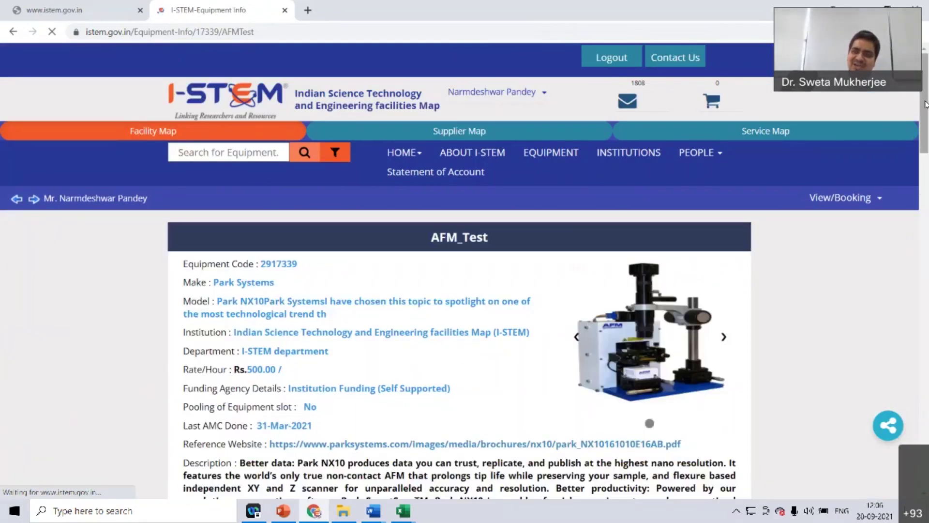
# Step: Examine the AFM_Test details, including its description, accessories and samples, and usage rates per user category
pyautogui.scroll(-3, 308, 394)
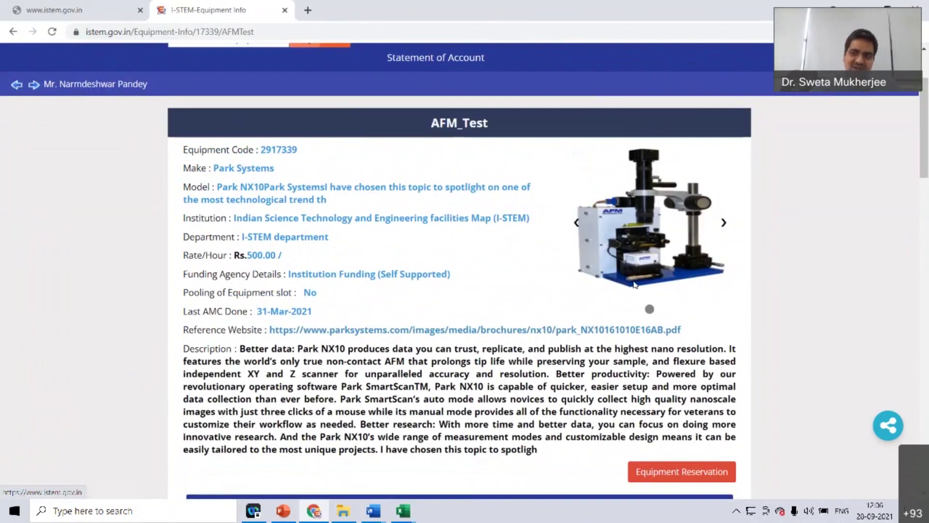
pyautogui.moveTo(926, 100)
pyautogui.mouseDown()
pyautogui.moveTo(925, 127)
pyautogui.moveTo(927, 100)
pyautogui.mouseUp()
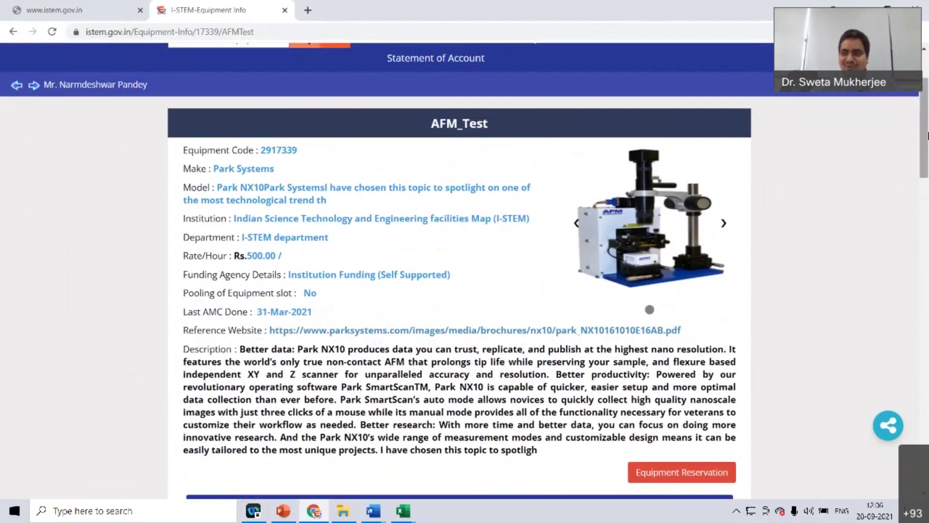
pyautogui.moveTo(925, 141); pyautogui.dragTo(927, 197)
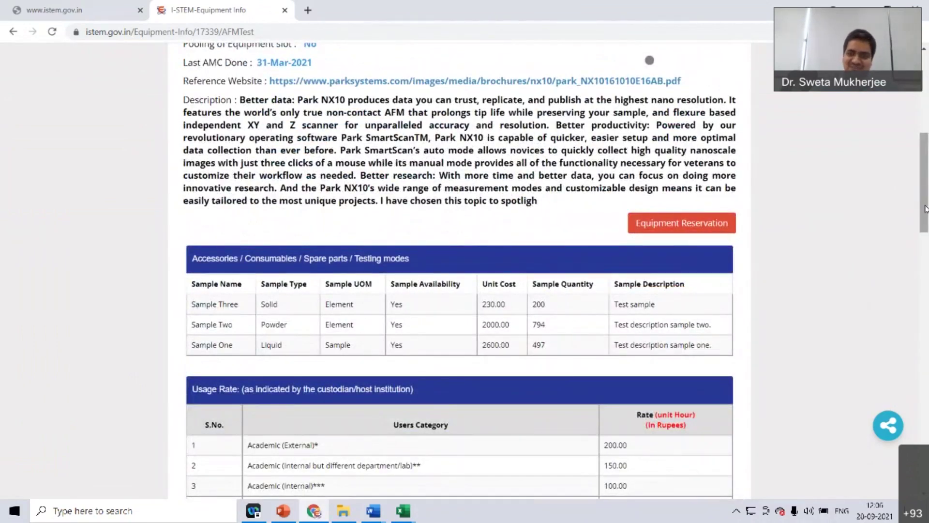
pyautogui.moveTo(926, 209); pyautogui.dragTo(926, 227)
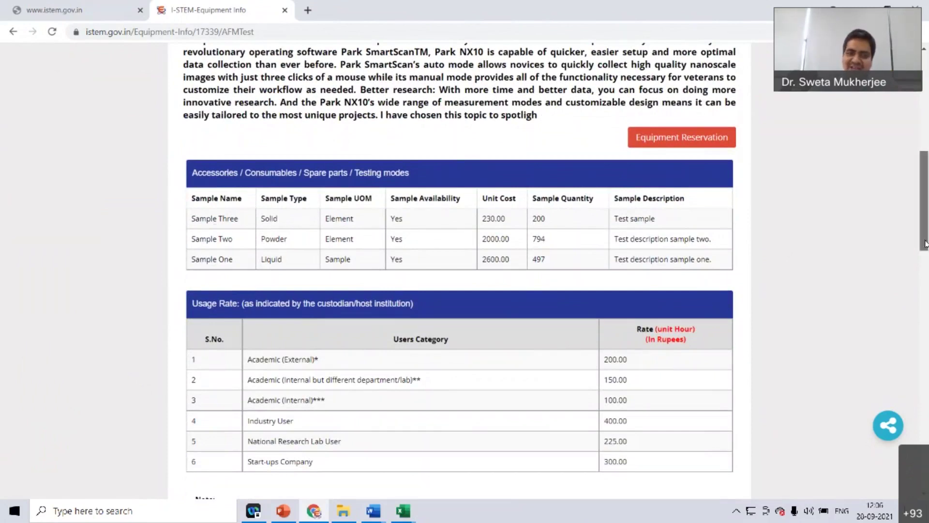
pyautogui.scroll(-3, 485, 208)
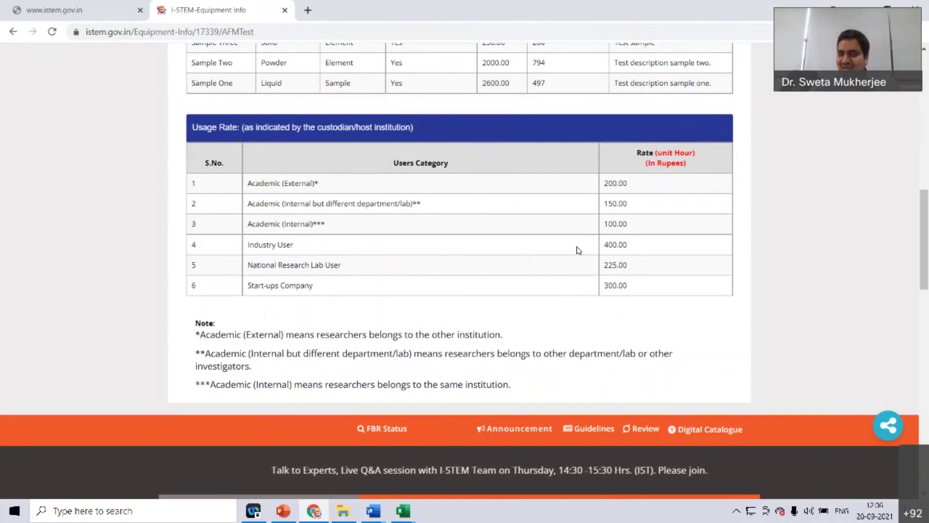
pyautogui.moveTo(925, 252); pyautogui.dragTo(927, 231)
pyautogui.scroll(-1, 674, 370)
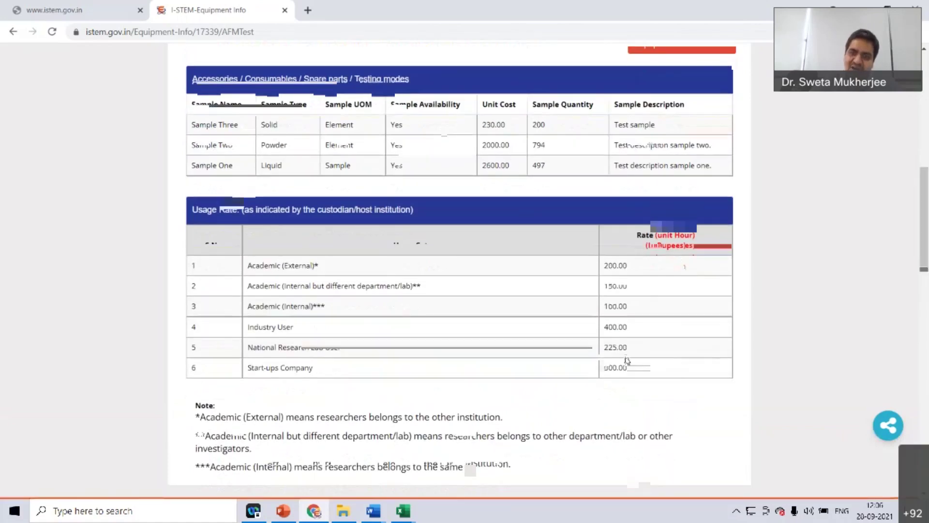
pyautogui.scroll(1, 628, 360)
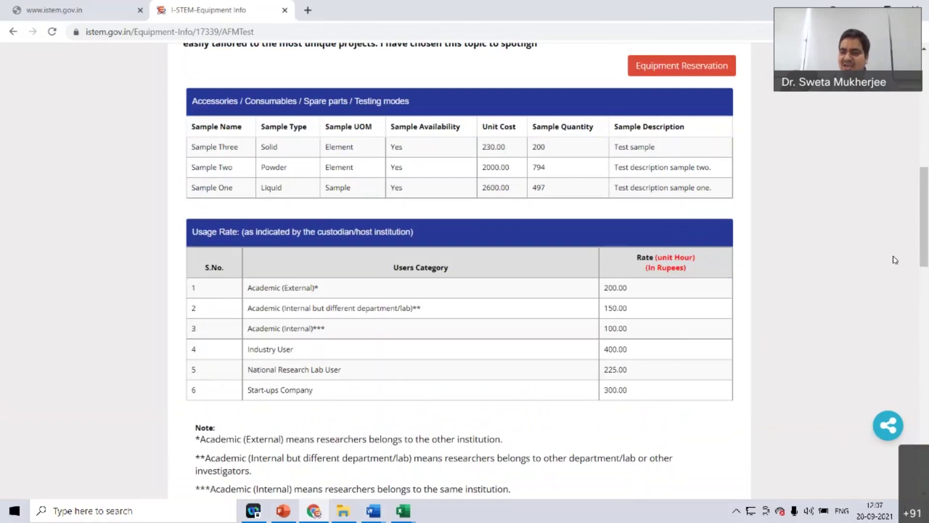
pyautogui.moveTo(924, 247); pyautogui.dragTo(926, 151)
pyautogui.scroll(-4, 474, 320)
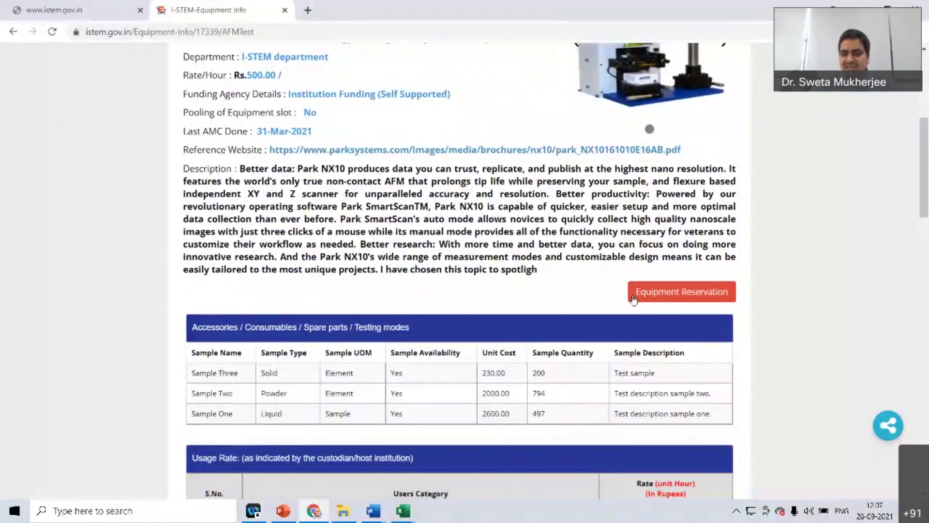
# Step: Open the reservation calendar for AFM_Test and show the slots for 29 September 2021
pyautogui.click(687, 297)
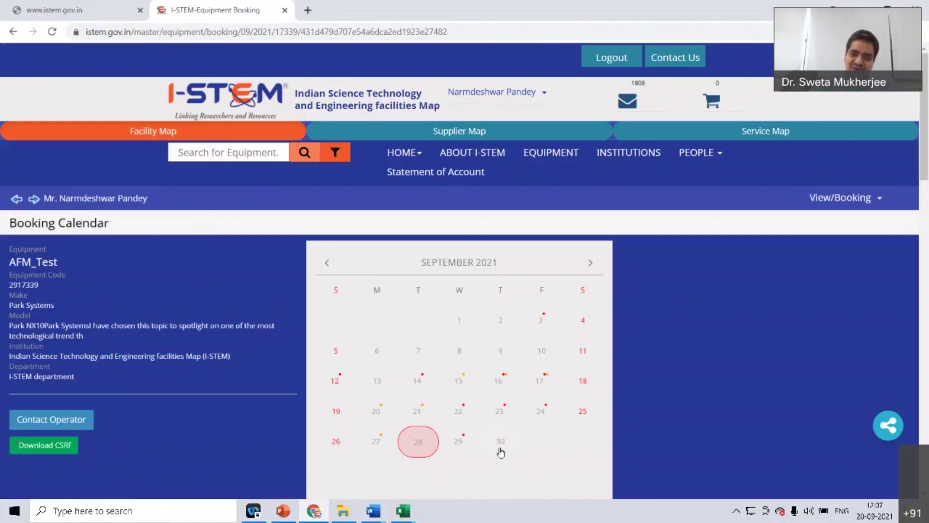
pyautogui.click(459, 445)
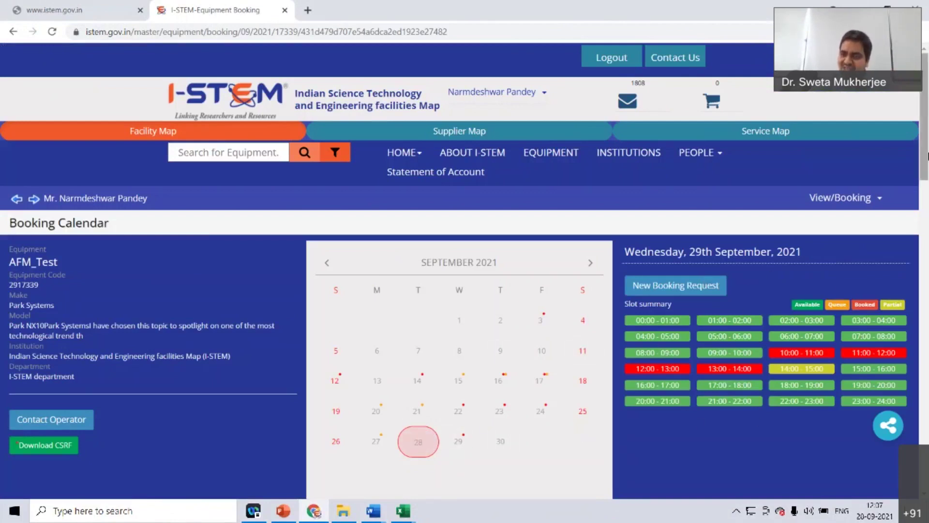
pyautogui.scroll(-2, 927, 154)
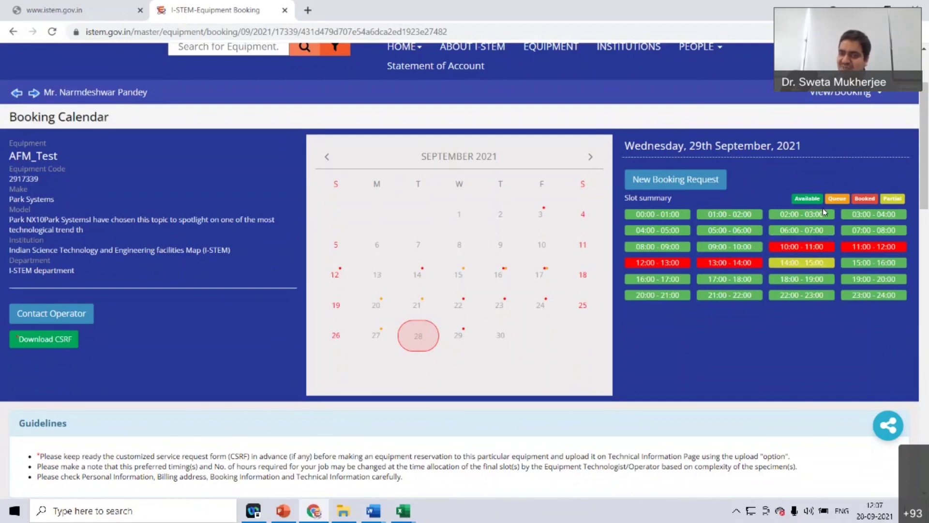
# Step: Start a booking request for the 05:00 - 06:00 slot on 29 September with the remark "test"
pyautogui.click(749, 230)
pyautogui.click(402, 128)
pyautogui.write('test')
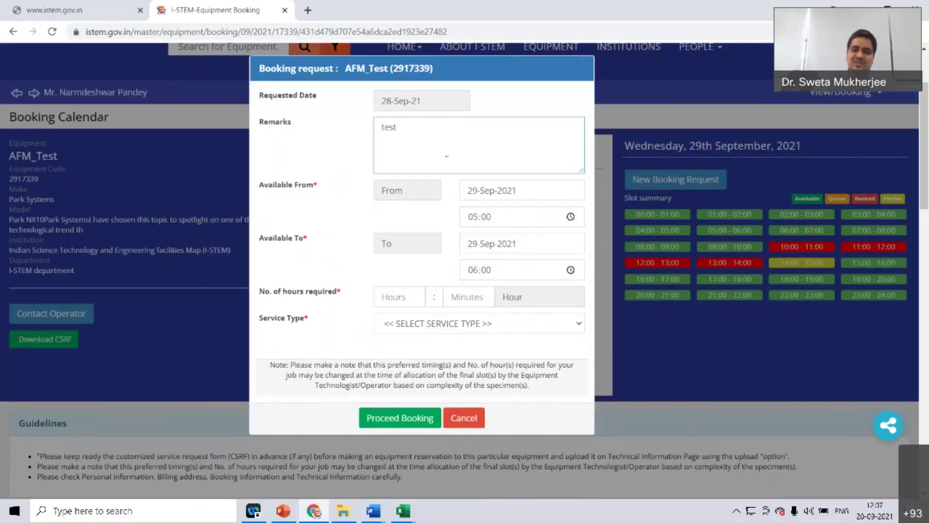
# Step: Try requesting 3:00 hours of Characterization with availability extended to 30-Sep-2021 18:00, and cancel the request
pyautogui.click(473, 250)
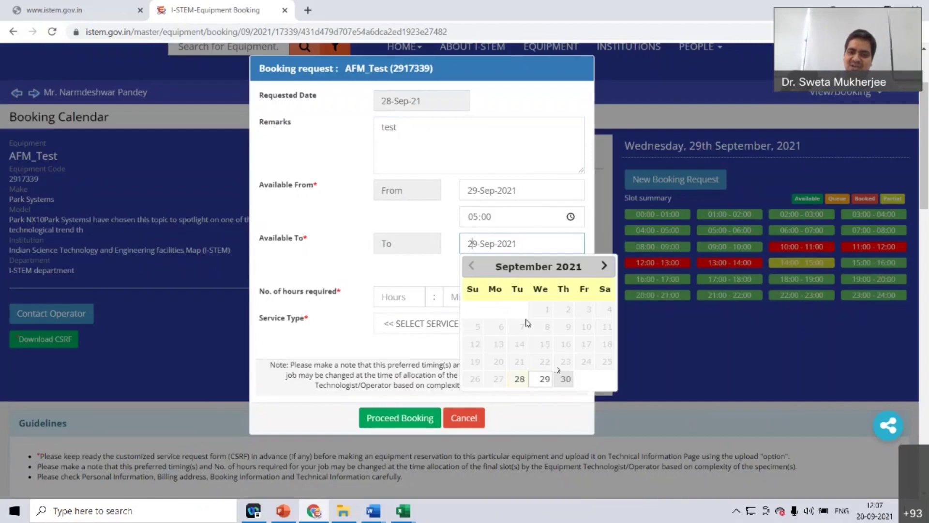
pyautogui.click(564, 375)
pyautogui.click(471, 274)
pyautogui.write('18')
pyautogui.press('Tab')
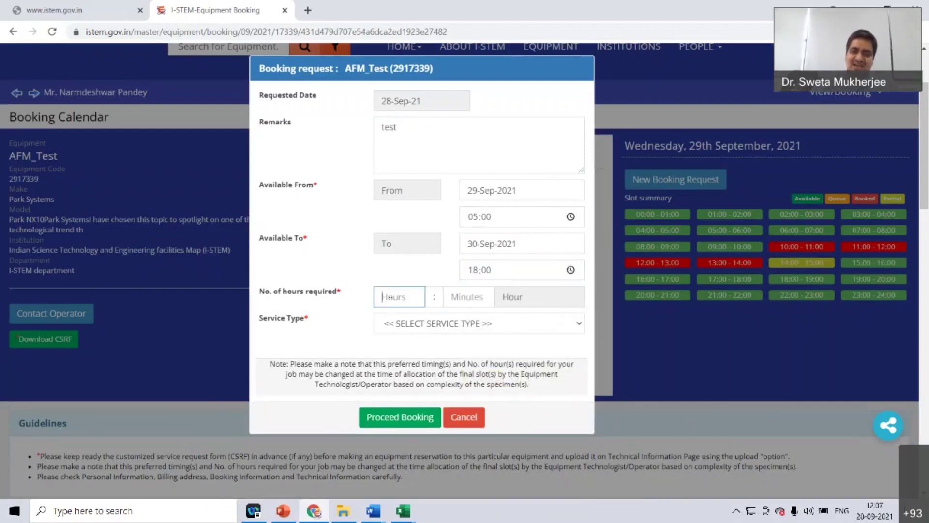
pyautogui.write('3')
pyautogui.press('Tab')
pyautogui.write('0')
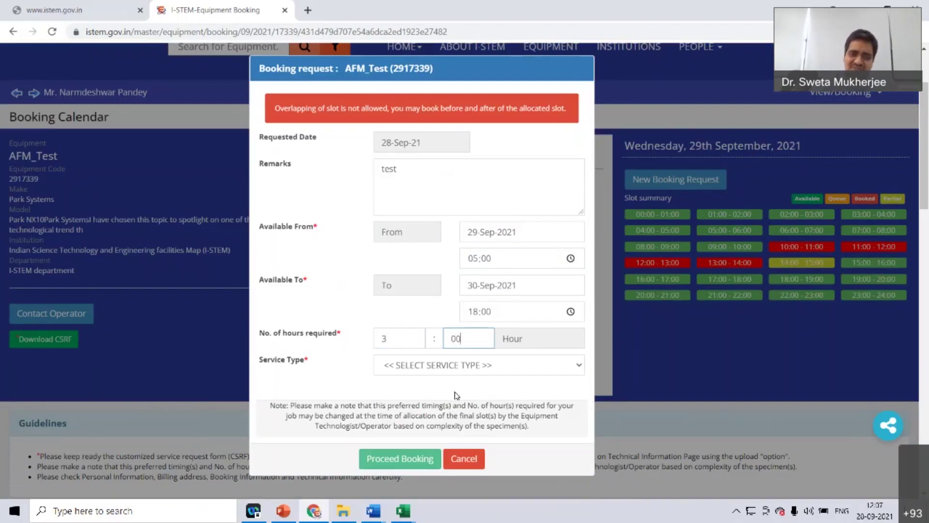
pyautogui.click(479, 369)
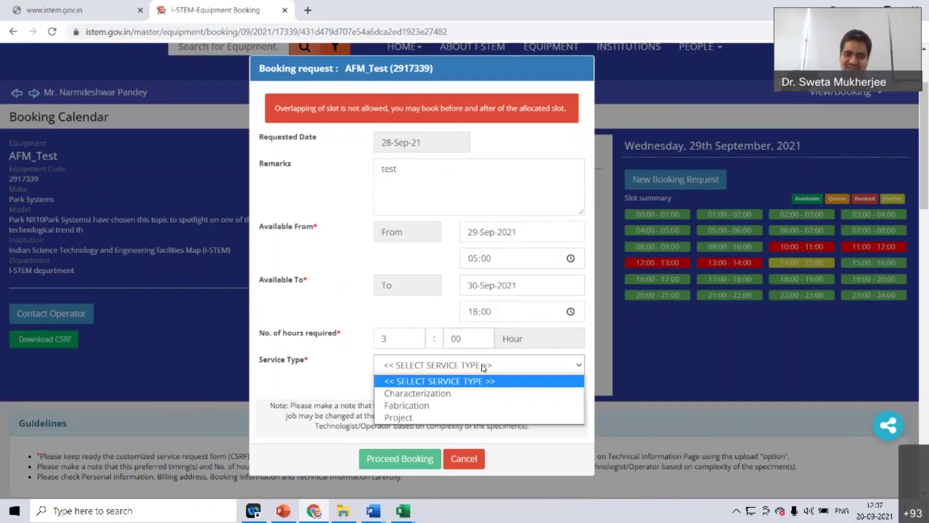
pyautogui.click(455, 390)
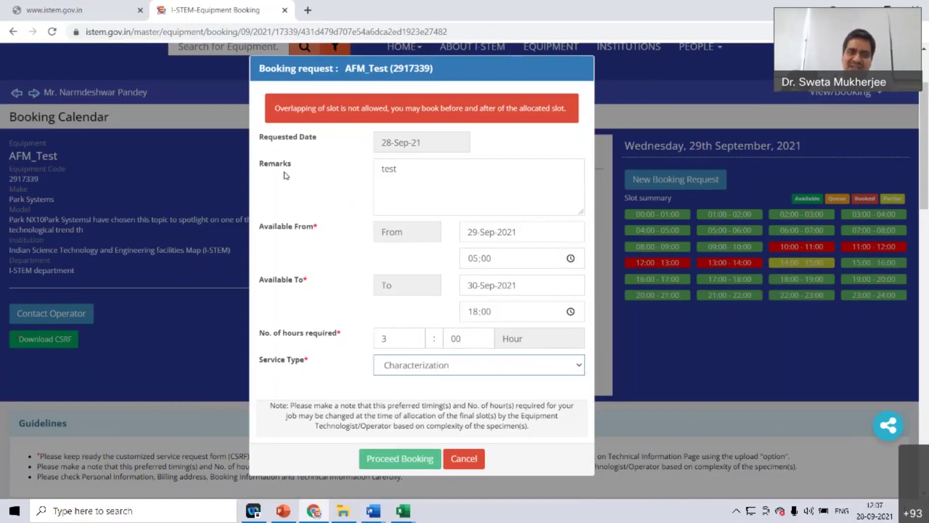
pyautogui.click(464, 459)
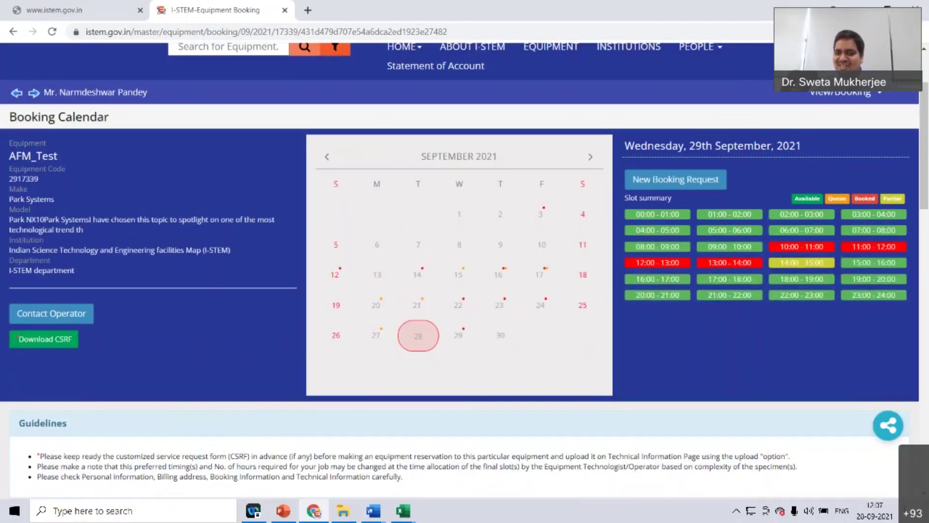
# Step: Request the 05:00 - 06:00 slot for 1 hour 0 minutes with the Characterization service type and proceed with the booking
pyautogui.click(740, 234)
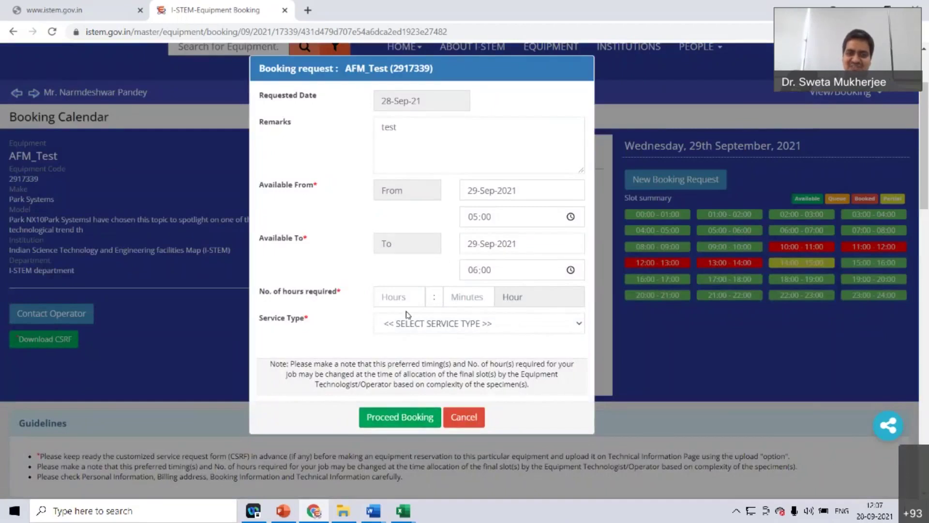
pyautogui.write('1')
pyautogui.press('Tab')
pyautogui.write('0')
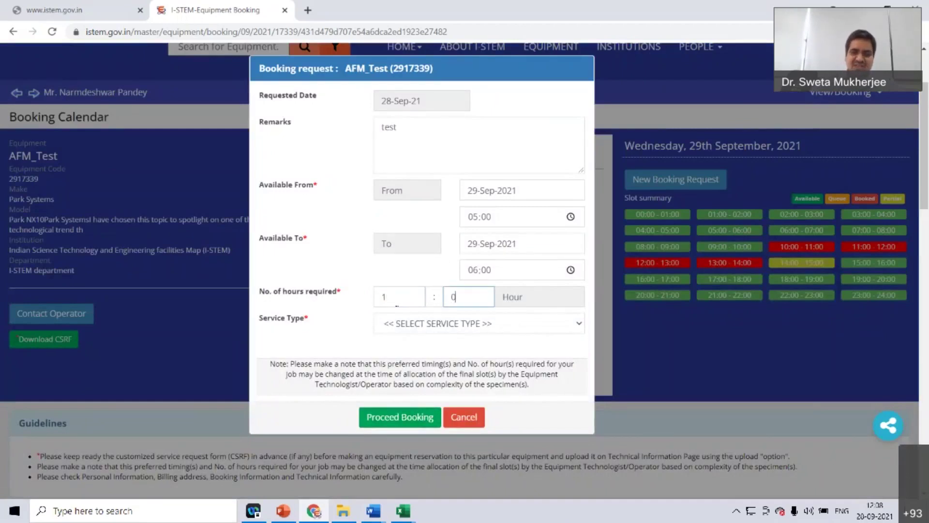
pyautogui.click(484, 324)
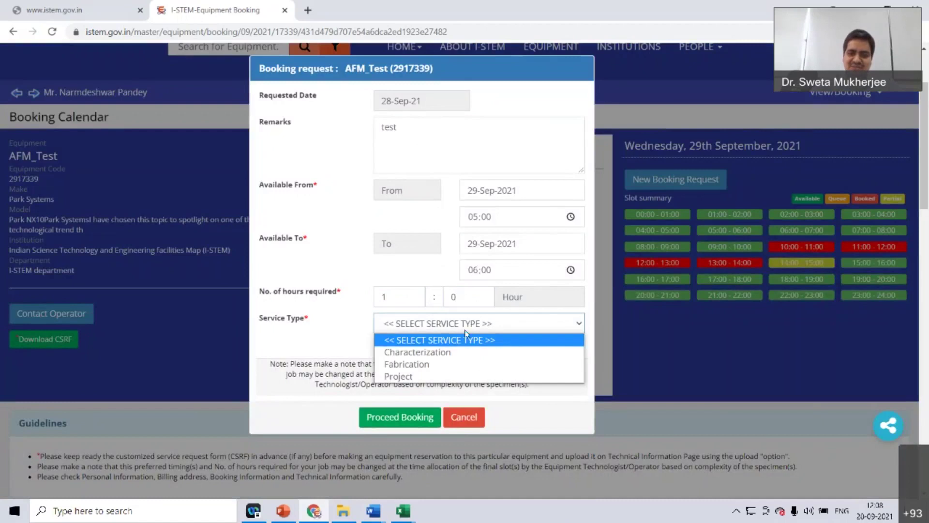
pyautogui.click(444, 352)
pyautogui.click(392, 421)
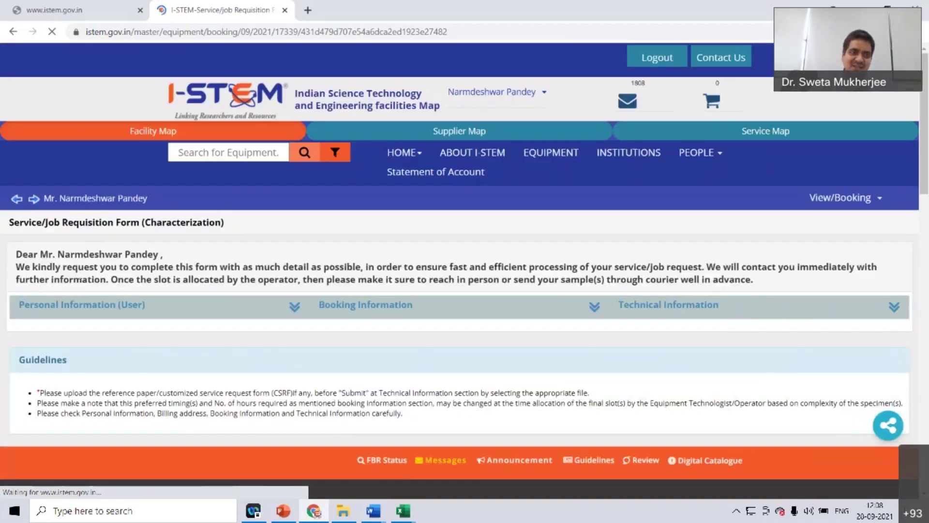
# Step: Review the Personal, Booking and Technical Information sections of the Service/Job Requisition Form, including the internal booking options
pyautogui.click(82, 313)
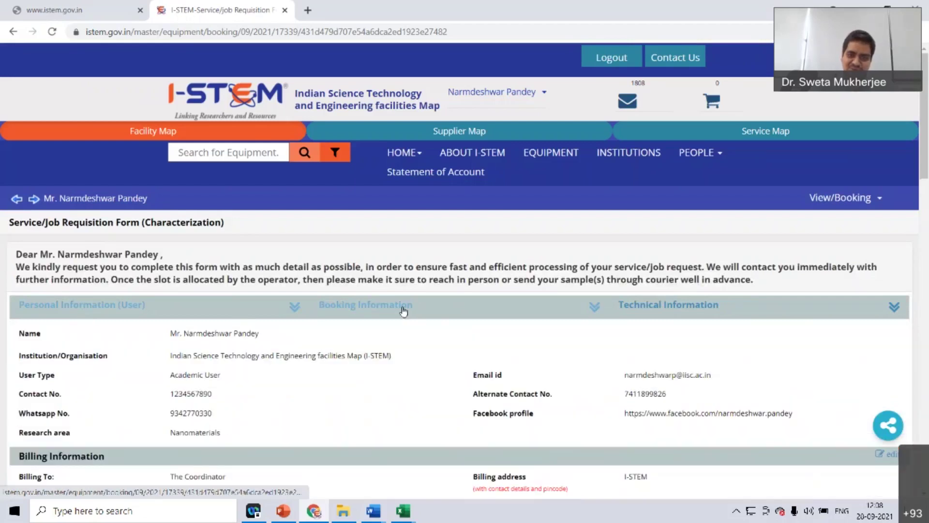
pyautogui.click(400, 306)
pyautogui.click(683, 307)
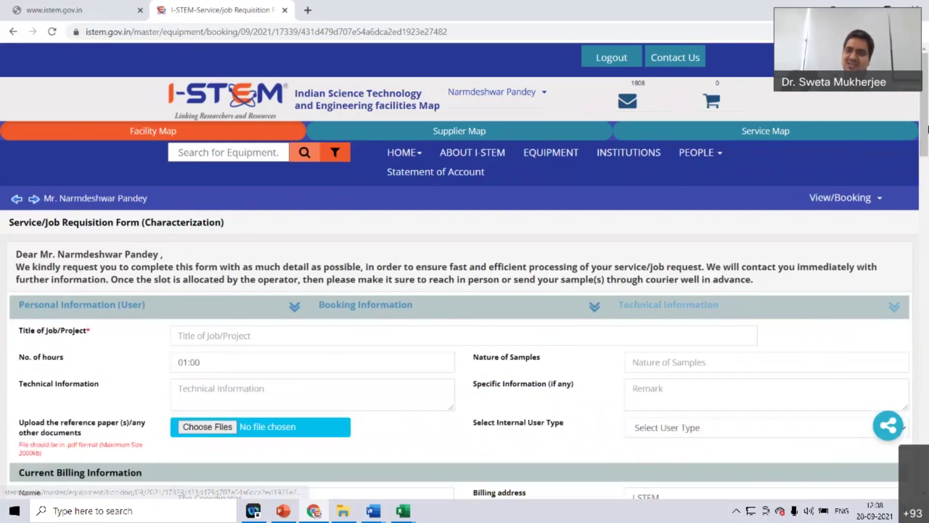
pyautogui.click(925, 196)
pyautogui.scroll(-2, 926, 198)
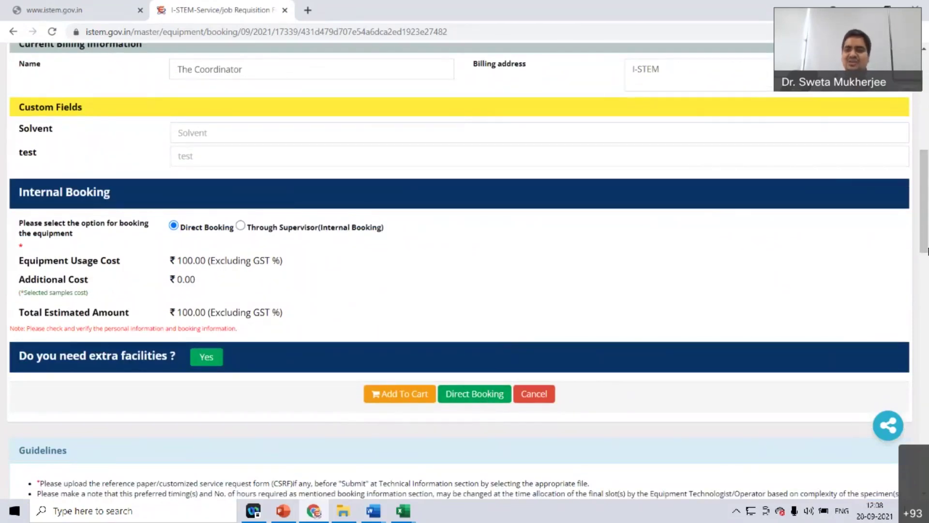
pyautogui.click(927, 100)
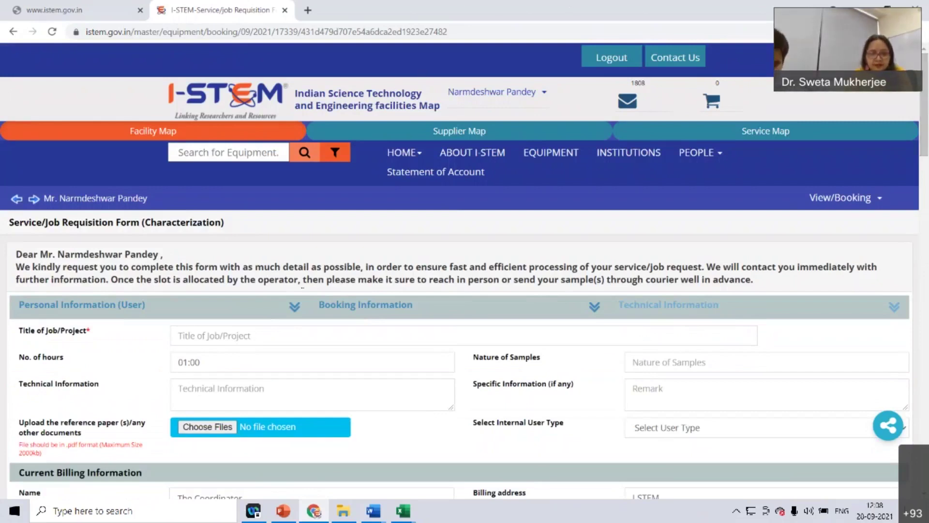
# Step: Show the Personal Information section, view the editable billing name and address, and close them without updating
pyautogui.click(293, 310)
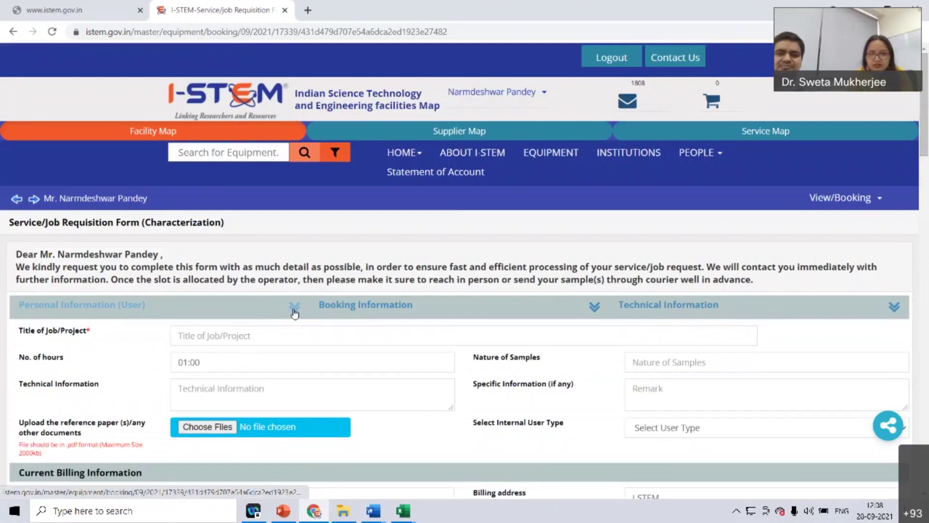
pyautogui.moveTo(925, 99); pyautogui.dragTo(926, 160)
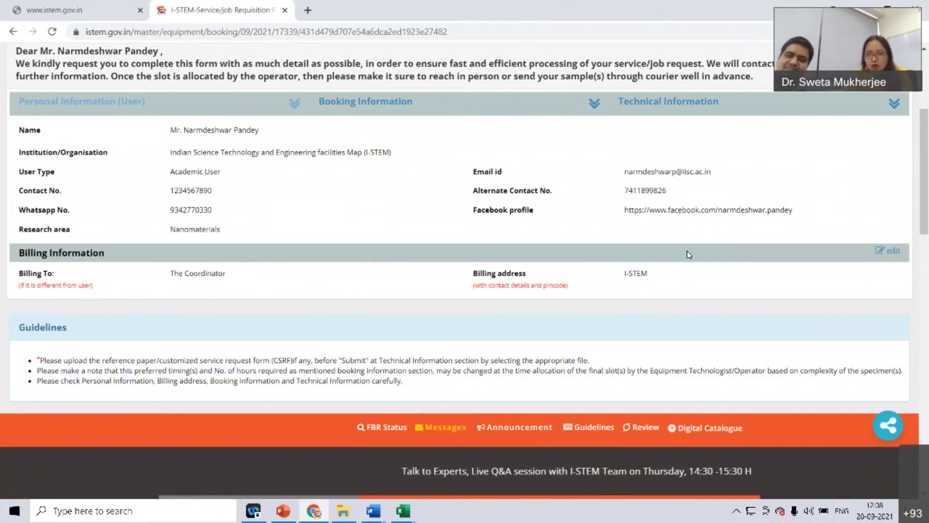
pyautogui.click(894, 252)
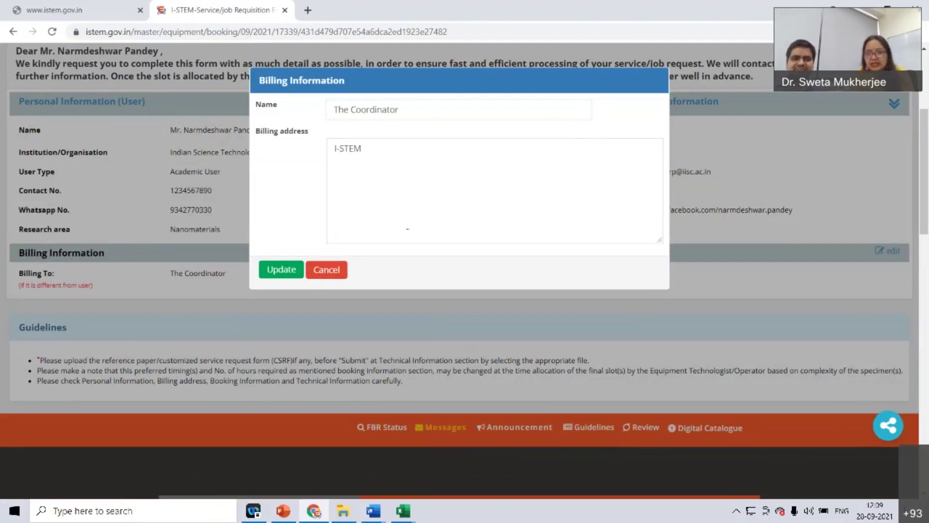
pyautogui.click(327, 269)
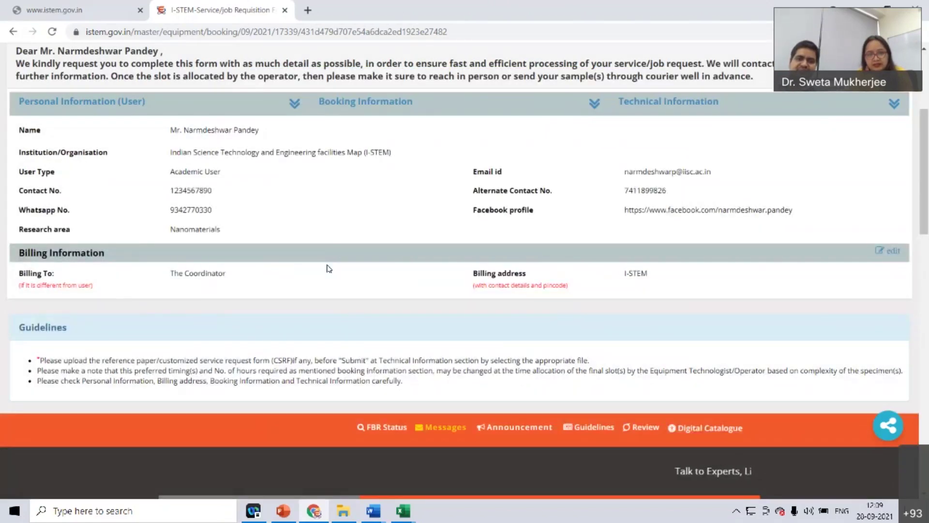